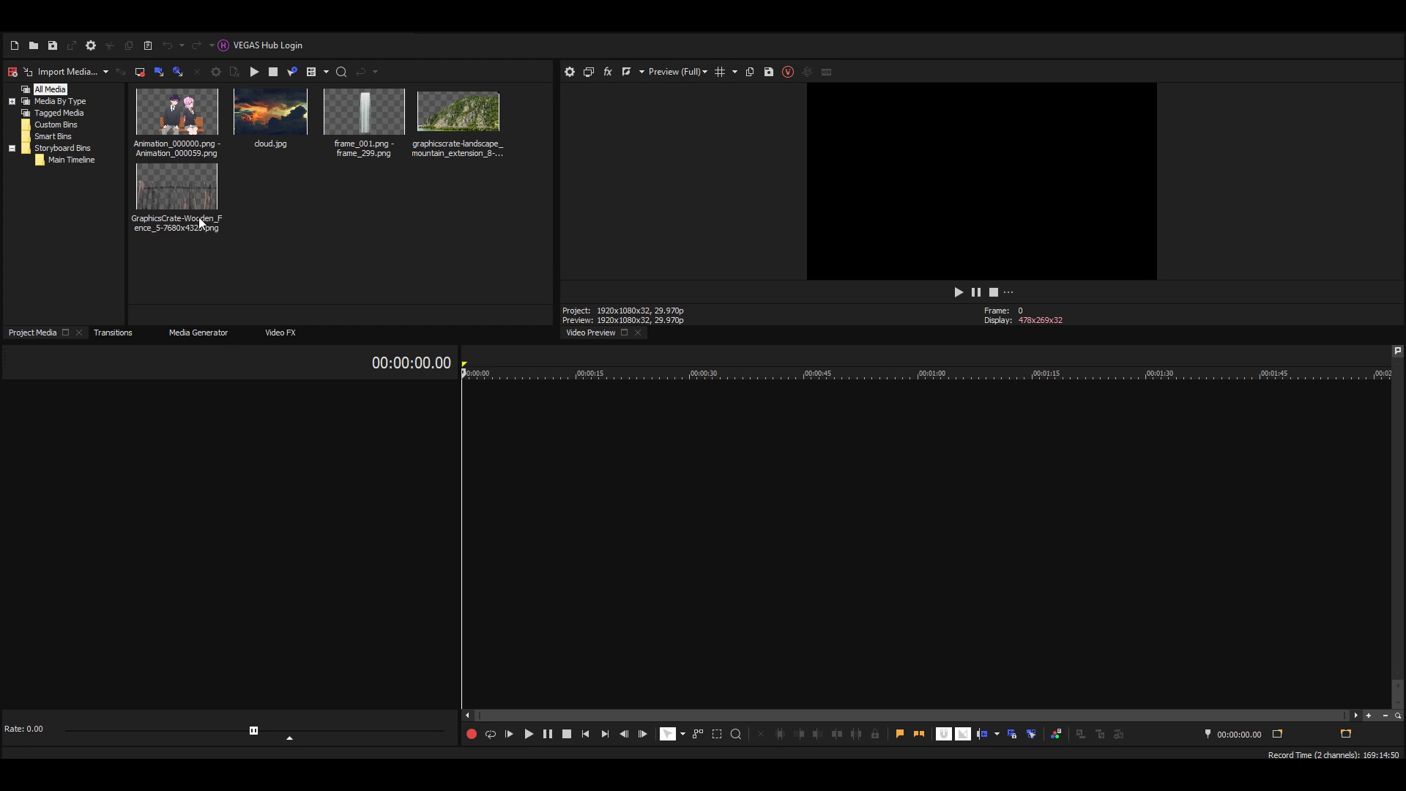
Insert three empty video tracks into the timeline.
key(space)
key(space)
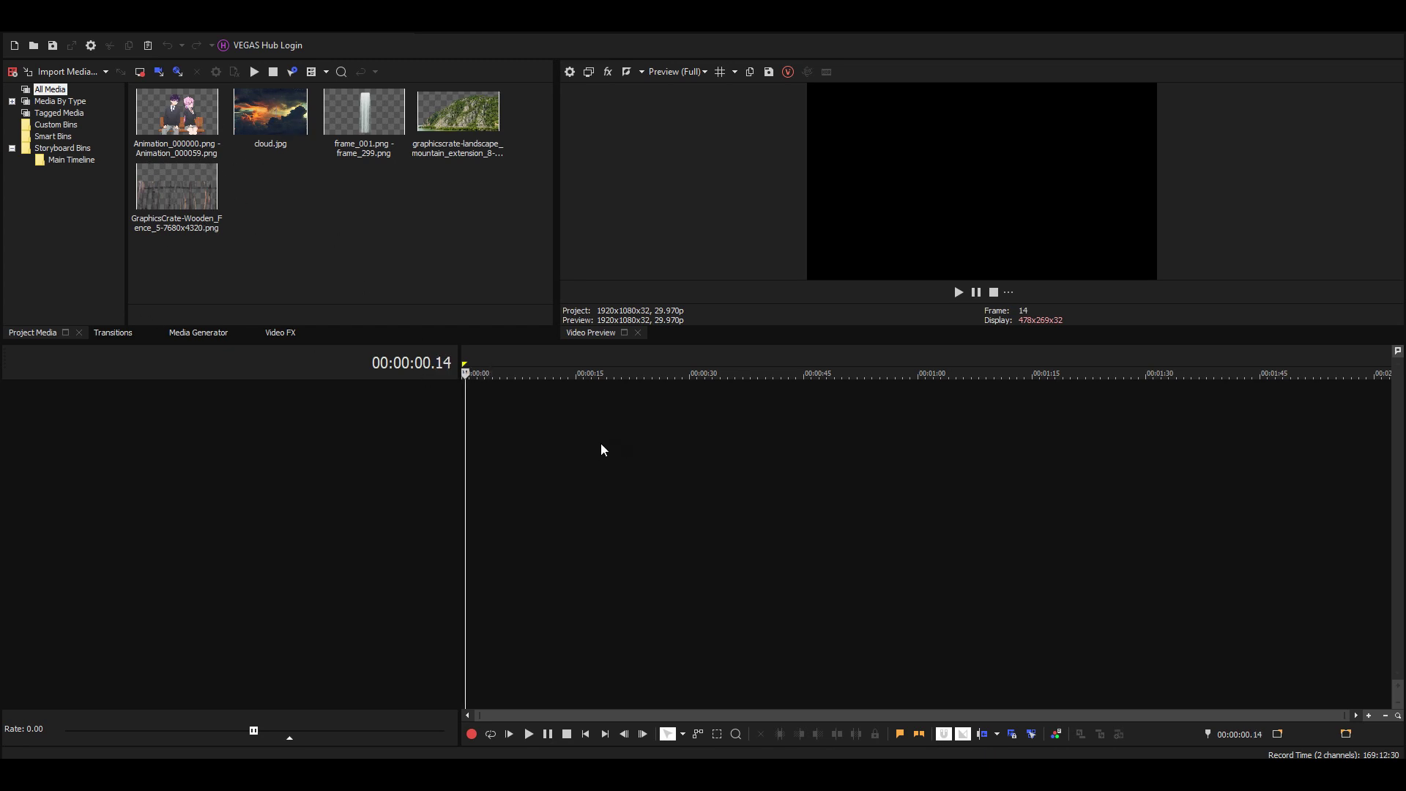
key(ctrl+shift+q)
key(ctrl+shift+q)
key(ctrl+shift+q)
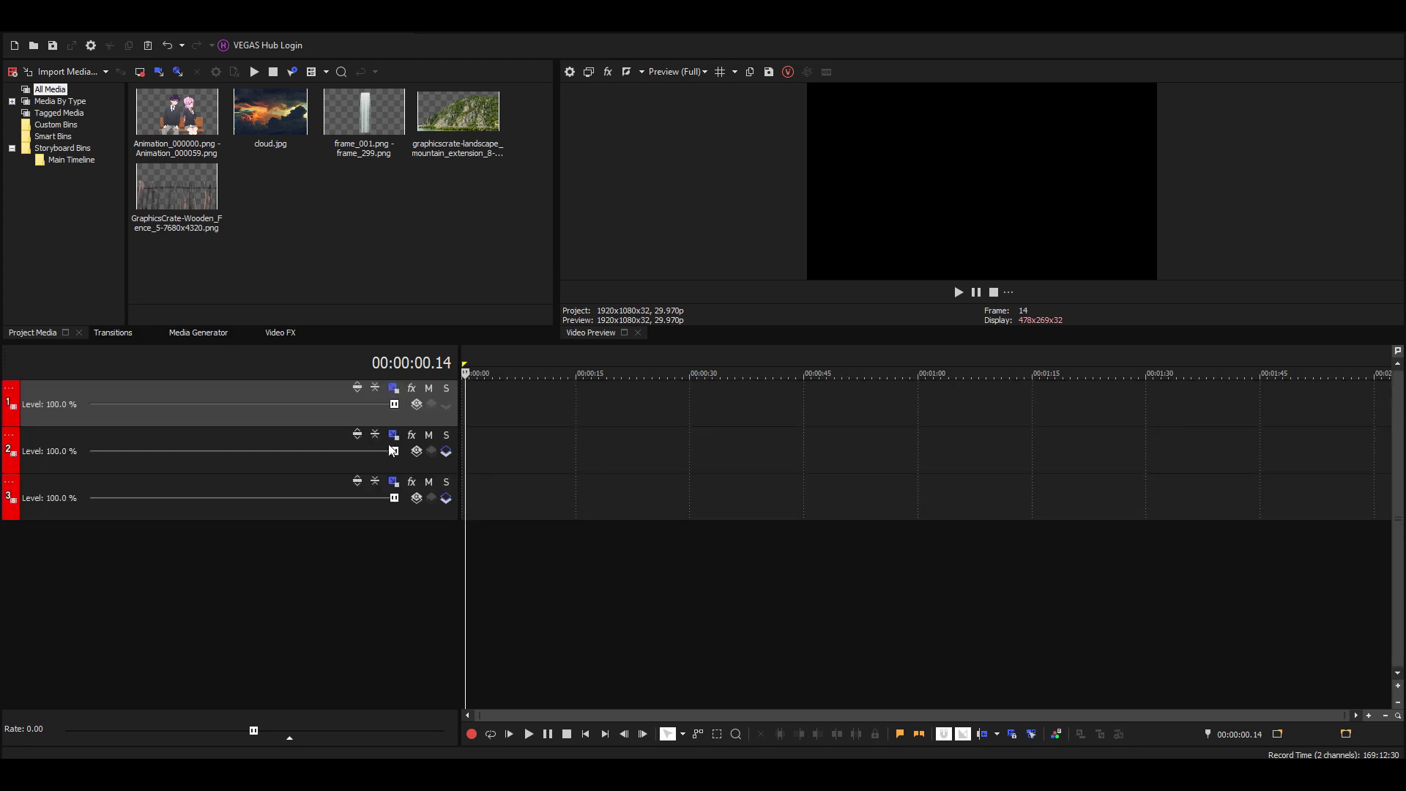
Review which controls the video track headers show in the Edit Visible Button Set dialog, then close it.
click(91, 447)
click(47, 398)
click(34, 452)
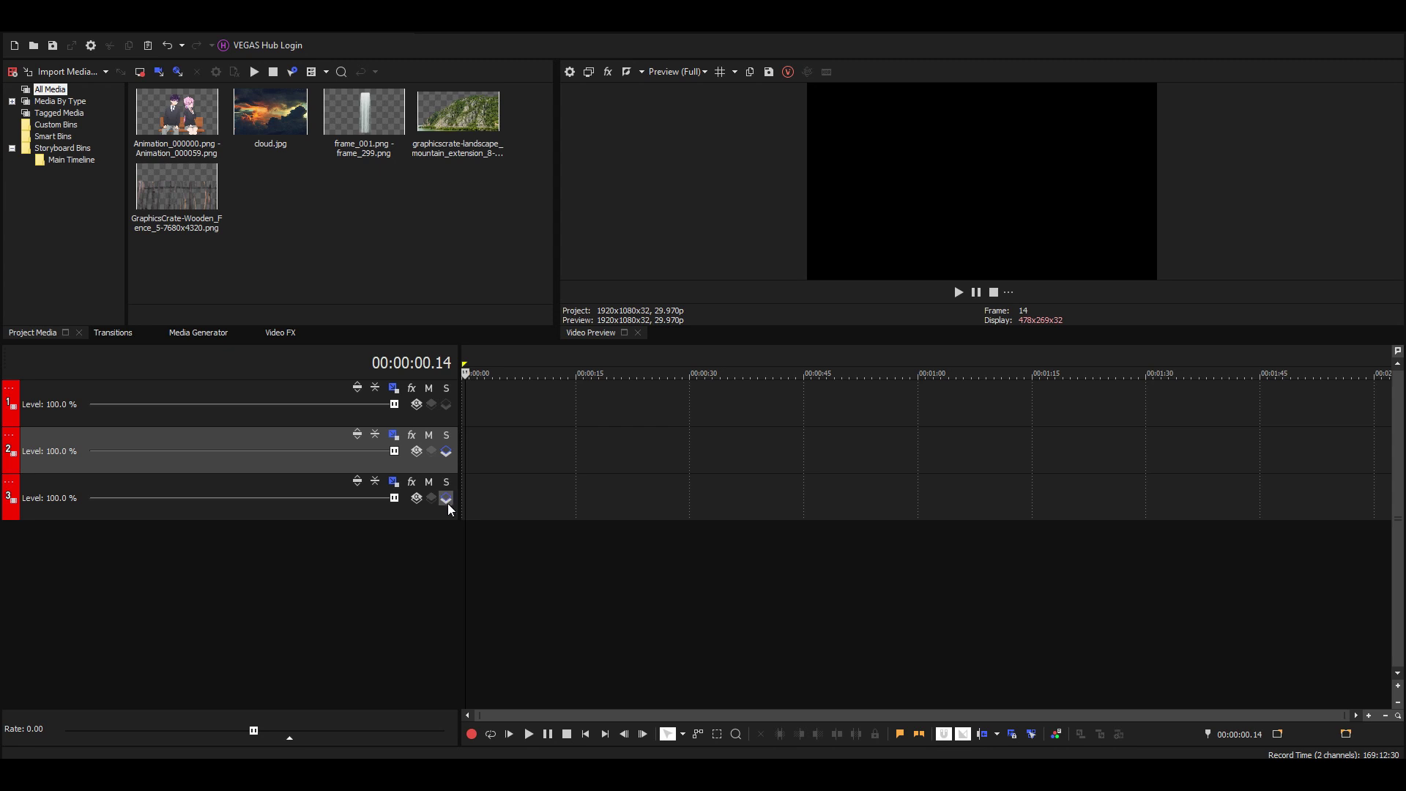
right_click(54, 500)
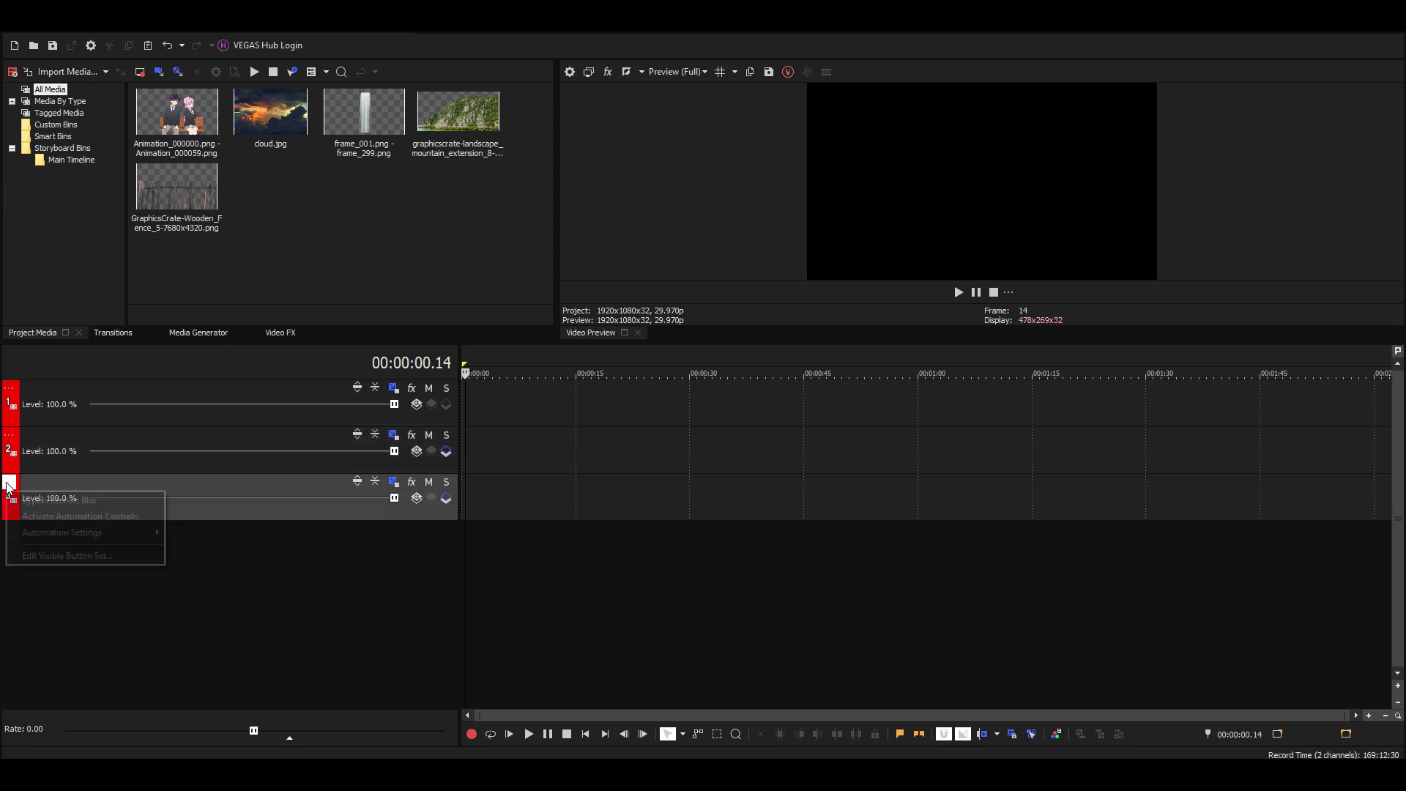
click(64, 550)
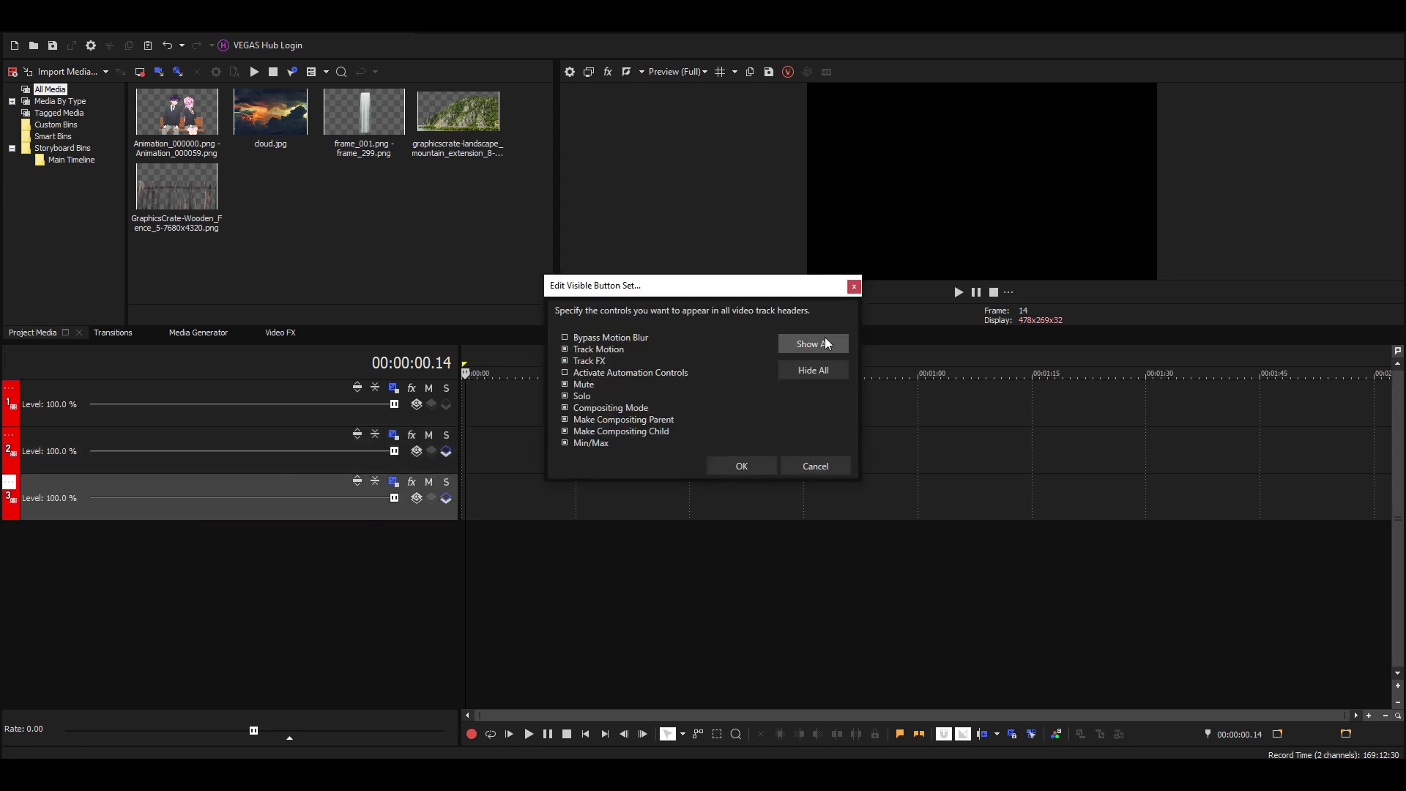
click(755, 464)
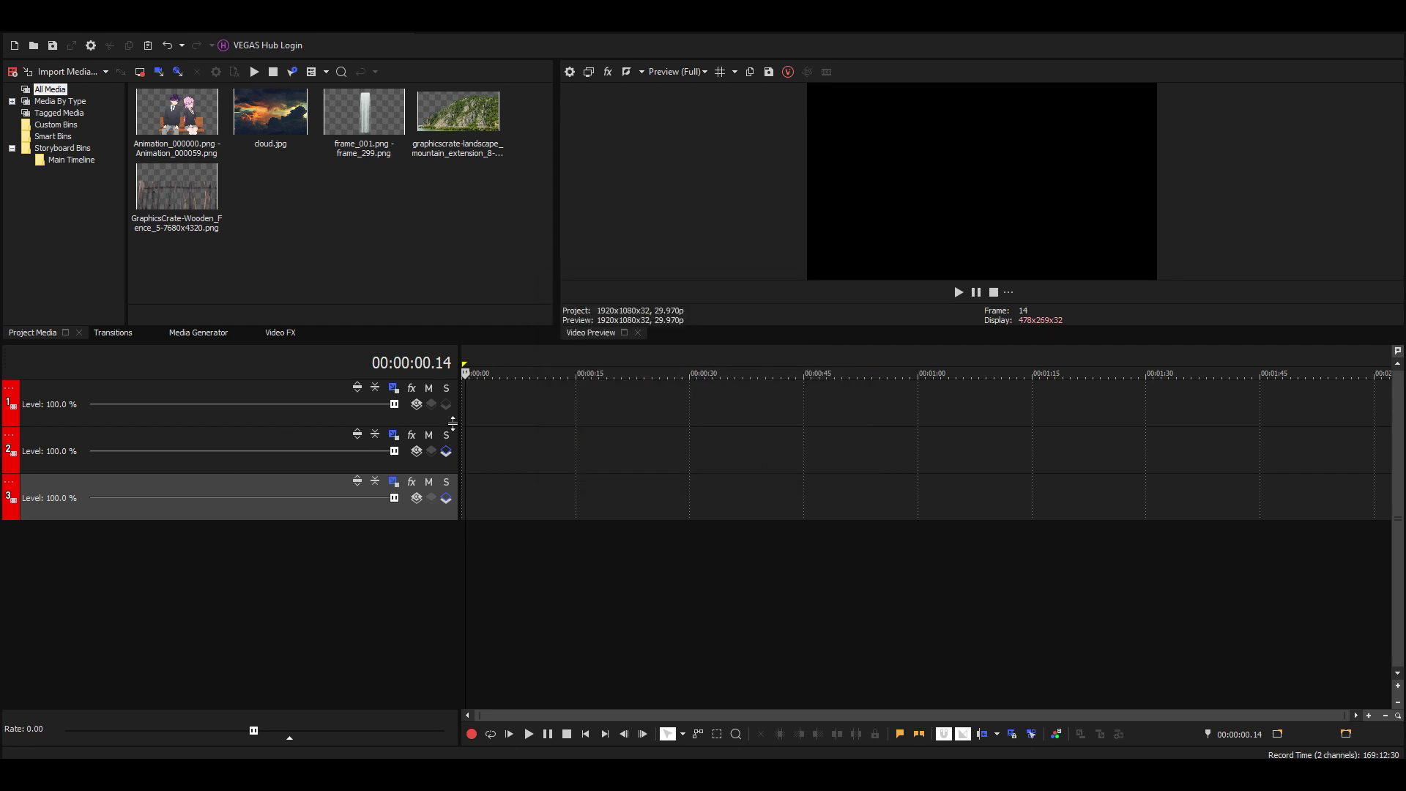
Make tracks 2 and 3 compositing children of track 1.
click(49, 451)
shift+click(126, 502)
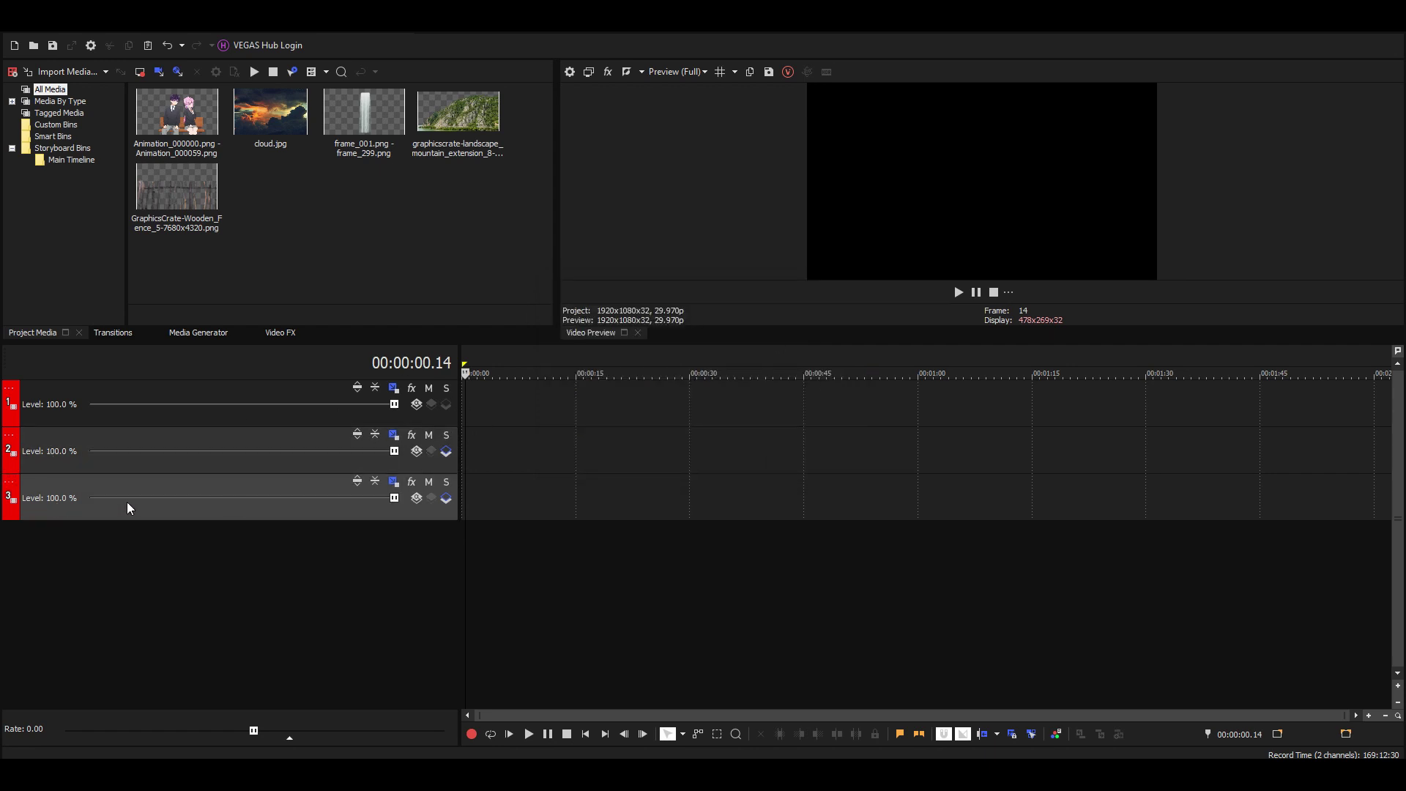
click(448, 503)
For all three selected tracks, set the compositing mode to 3D Source Alpha, along with track 1's parent composite mode.
click(60, 406)
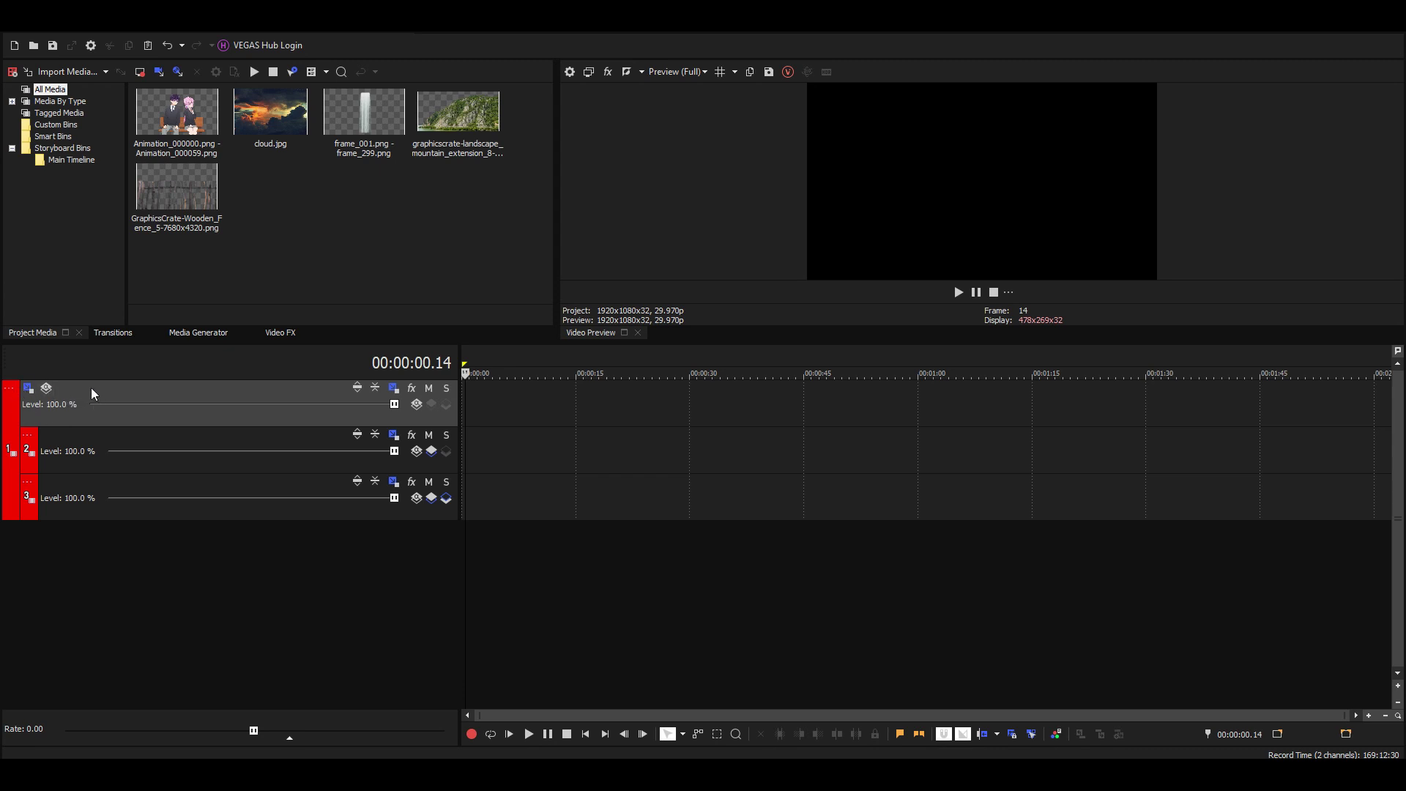
shift+click(71, 490)
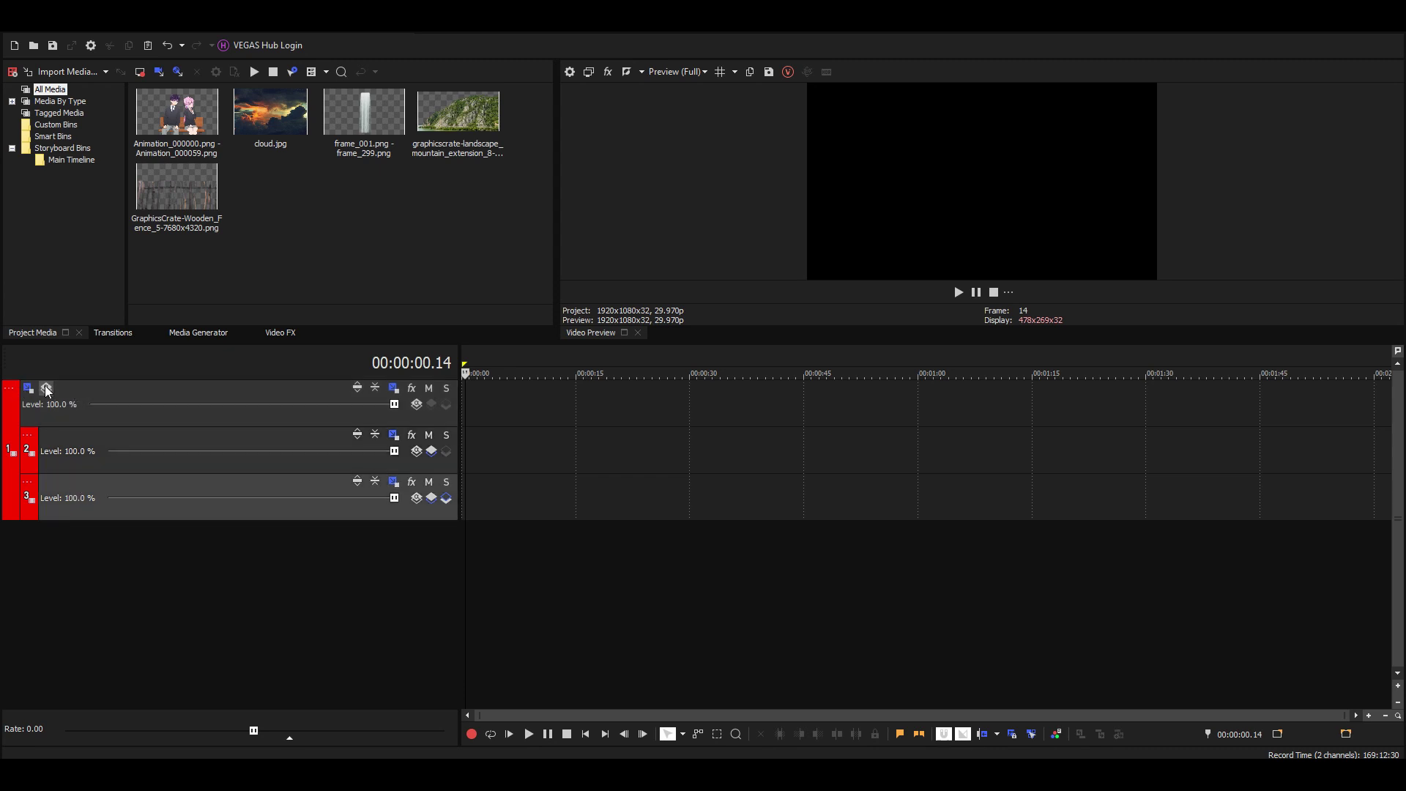
click(47, 388)
click(110, 405)
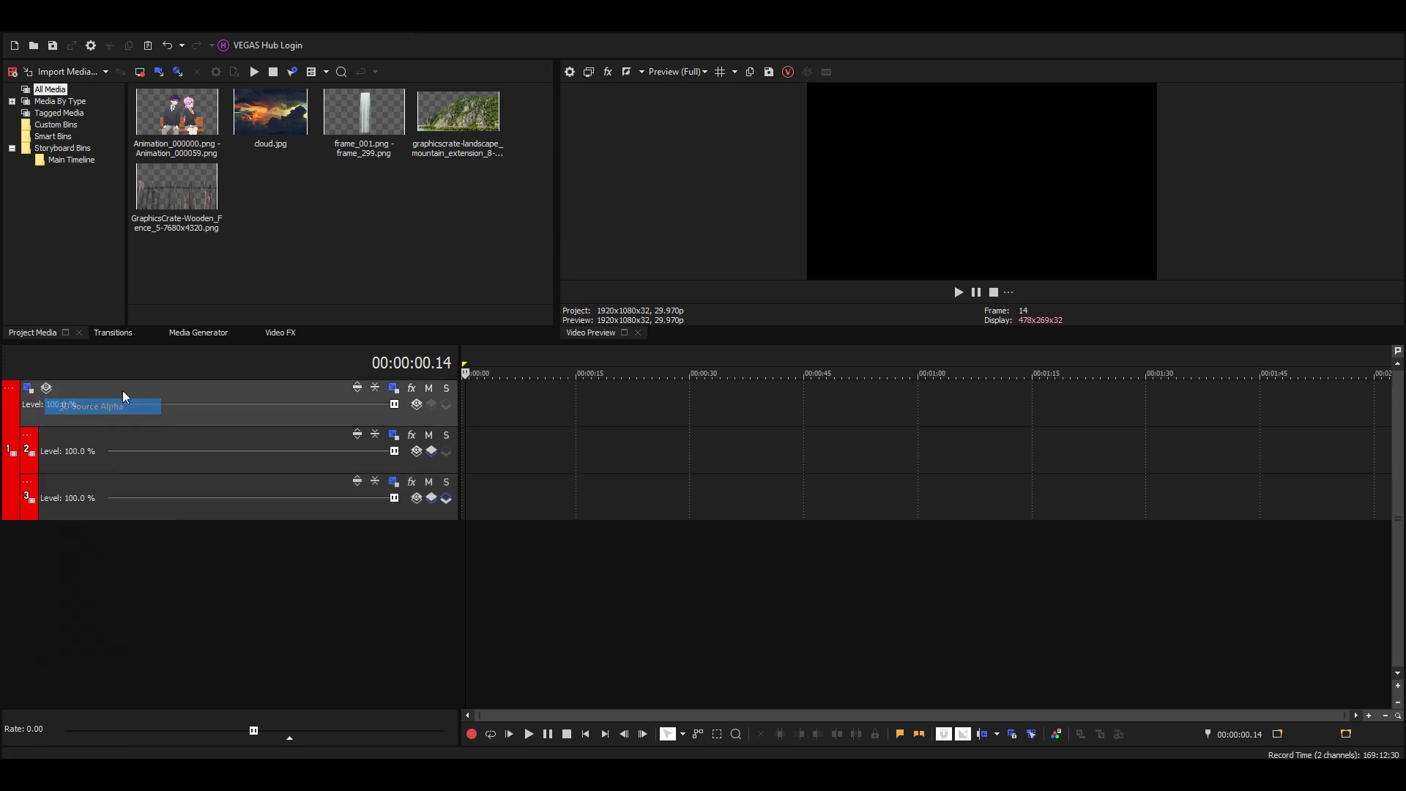
click(416, 404)
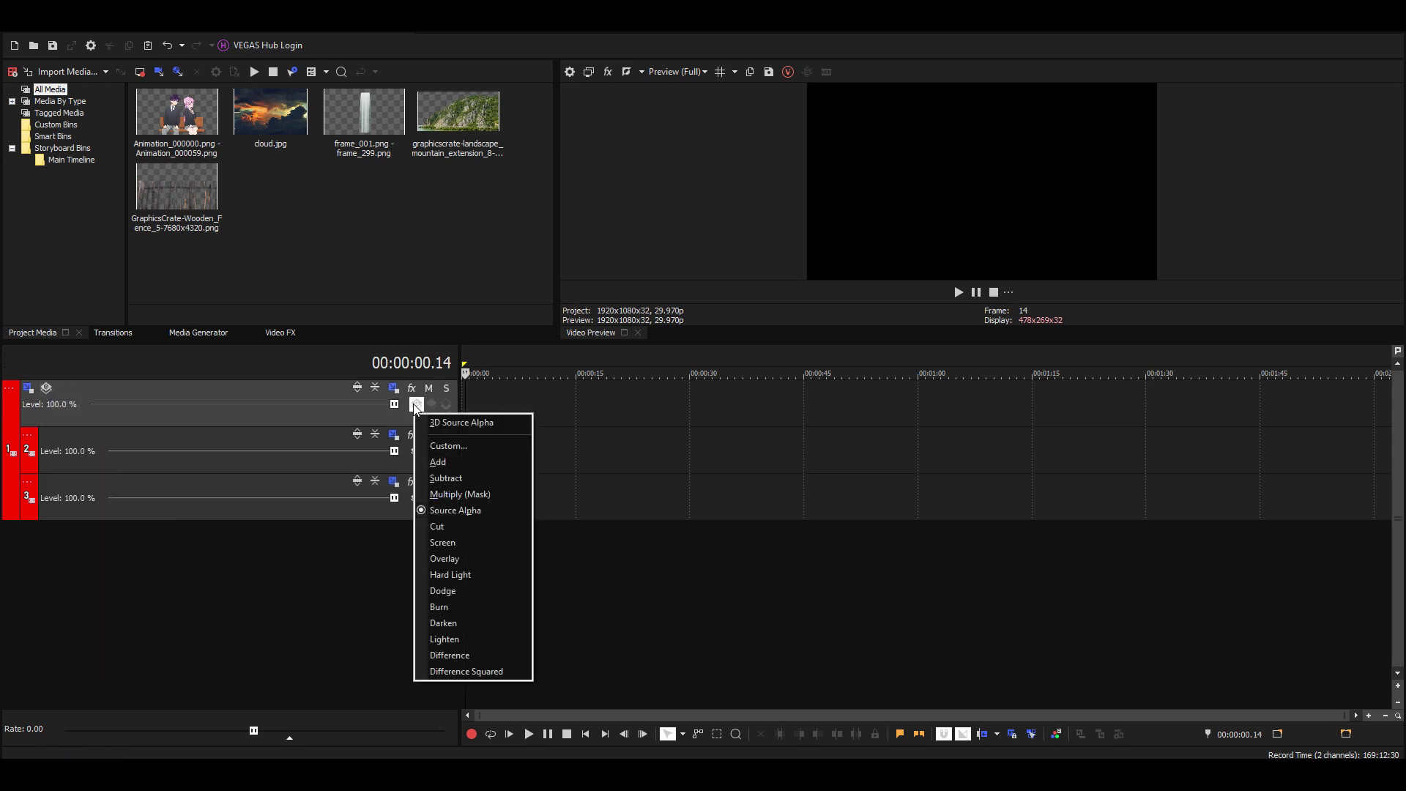
click(449, 423)
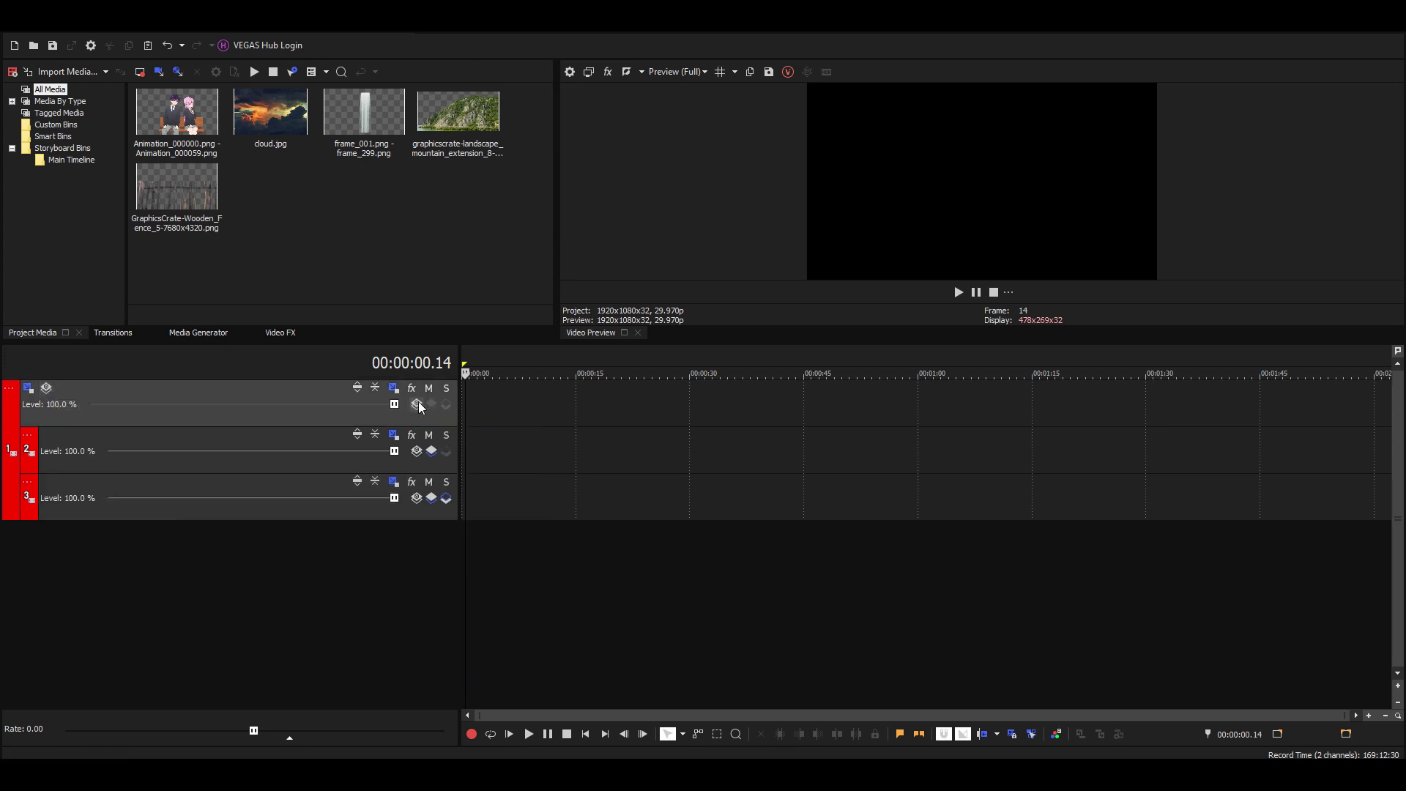
click(484, 393)
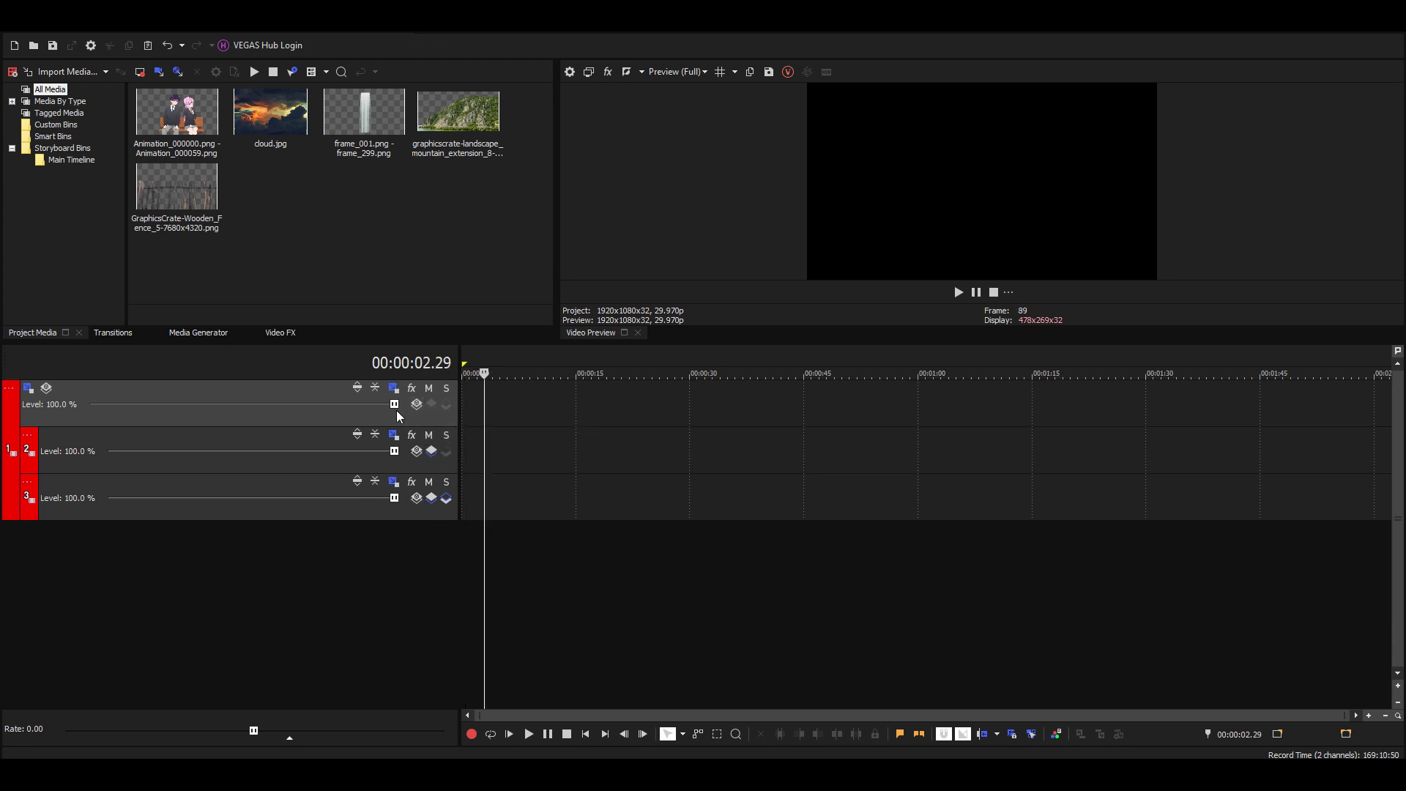
click(469, 386)
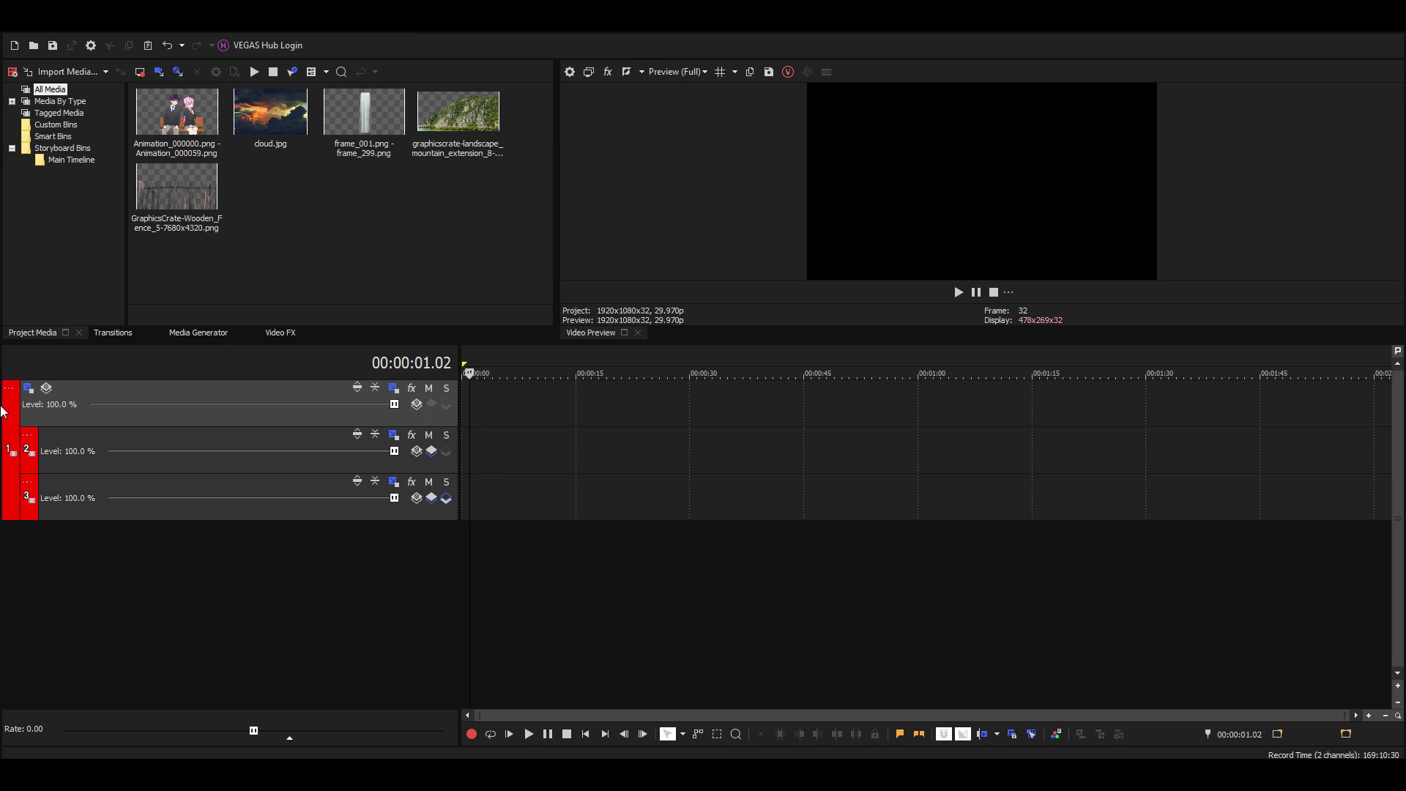
click(165, 404)
click(474, 414)
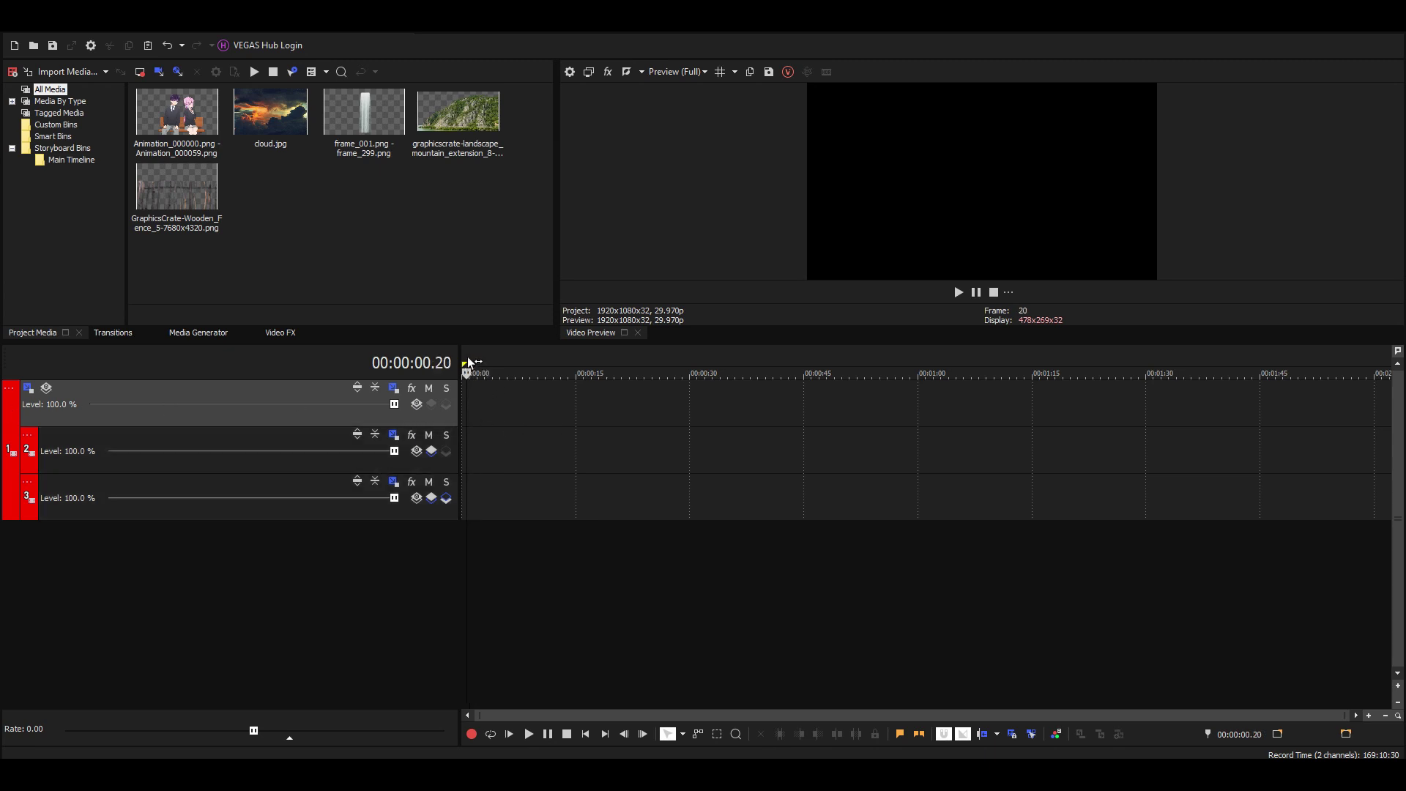
Place the Animation_000000 to Animation_000059 image sequence at the start of track 2.
scroll(605, 438, up, 3)
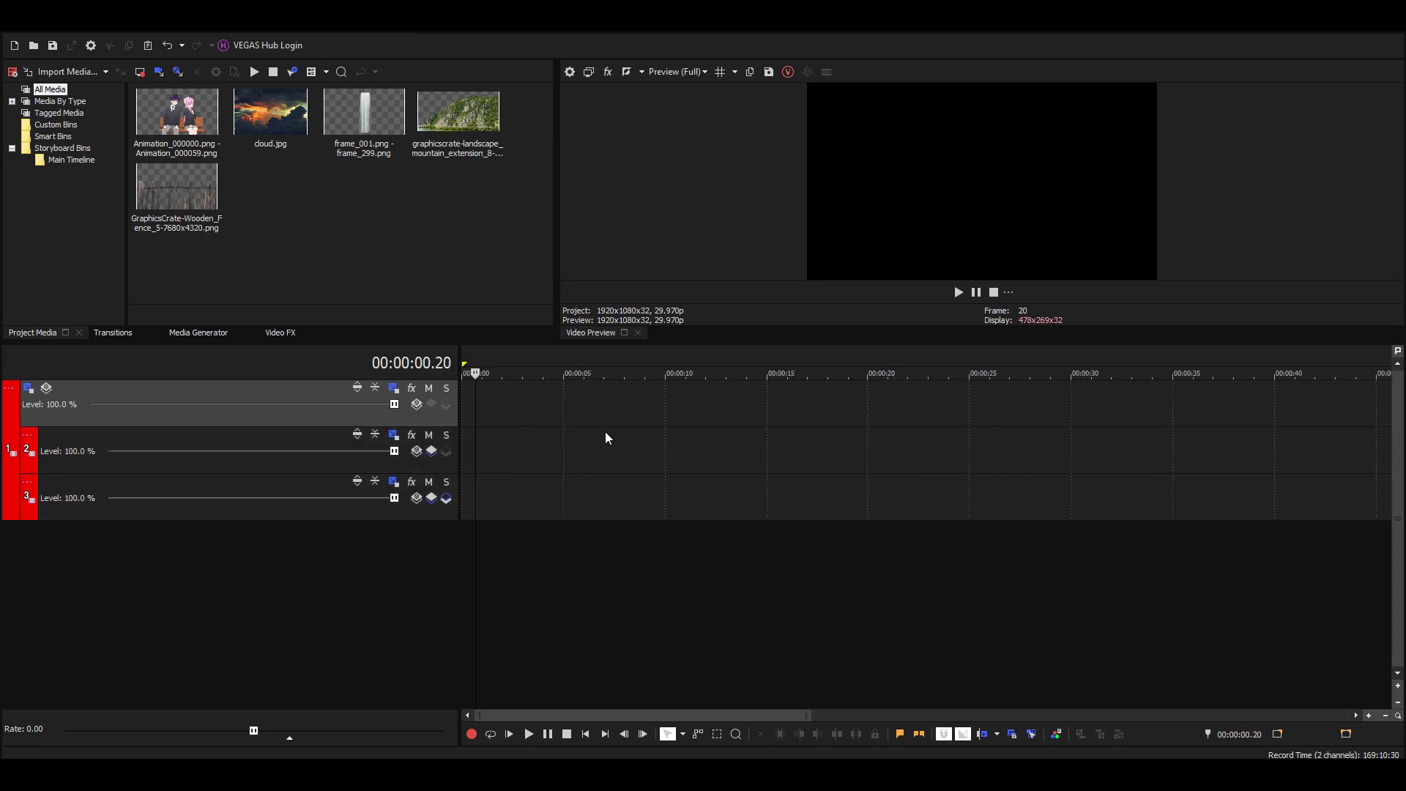
click(466, 440)
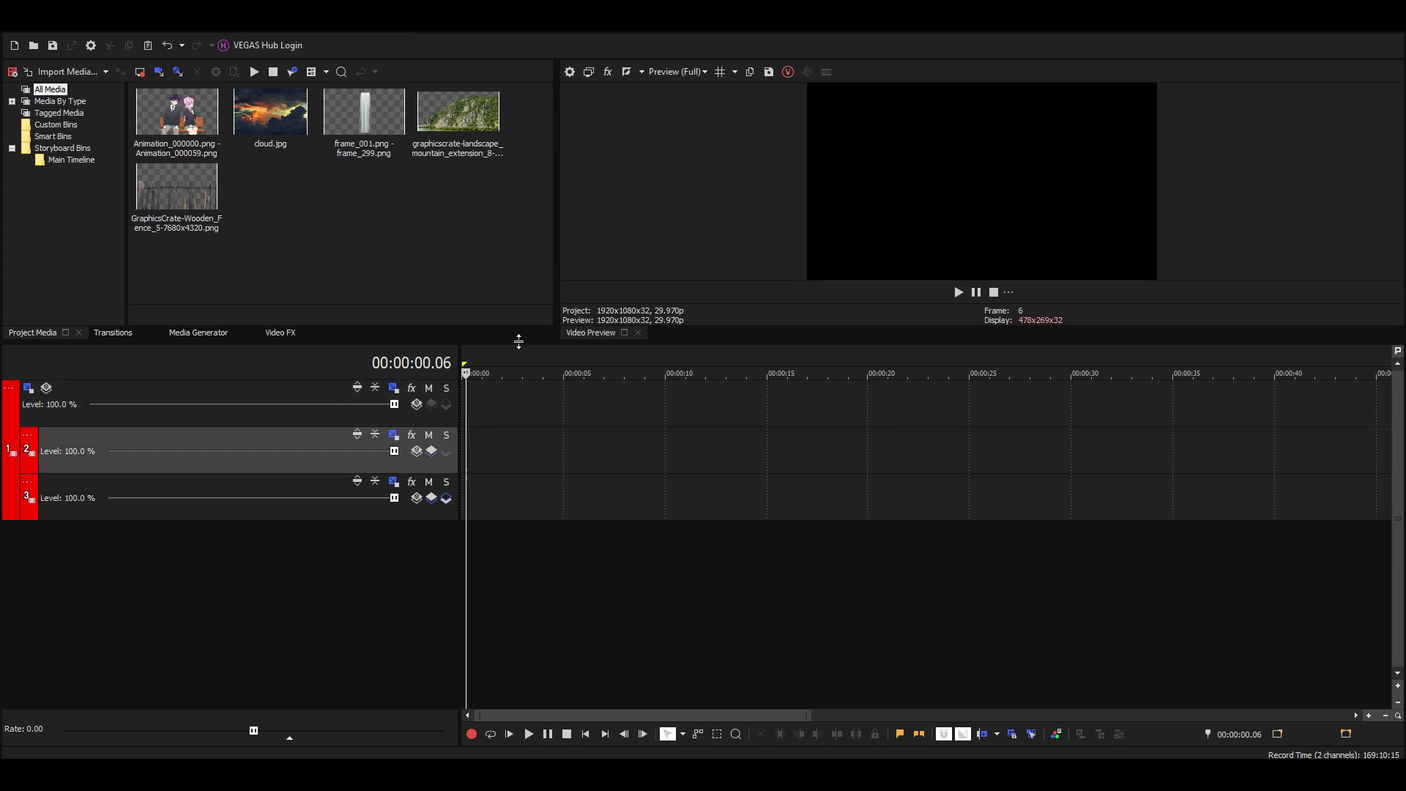
click(160, 145)
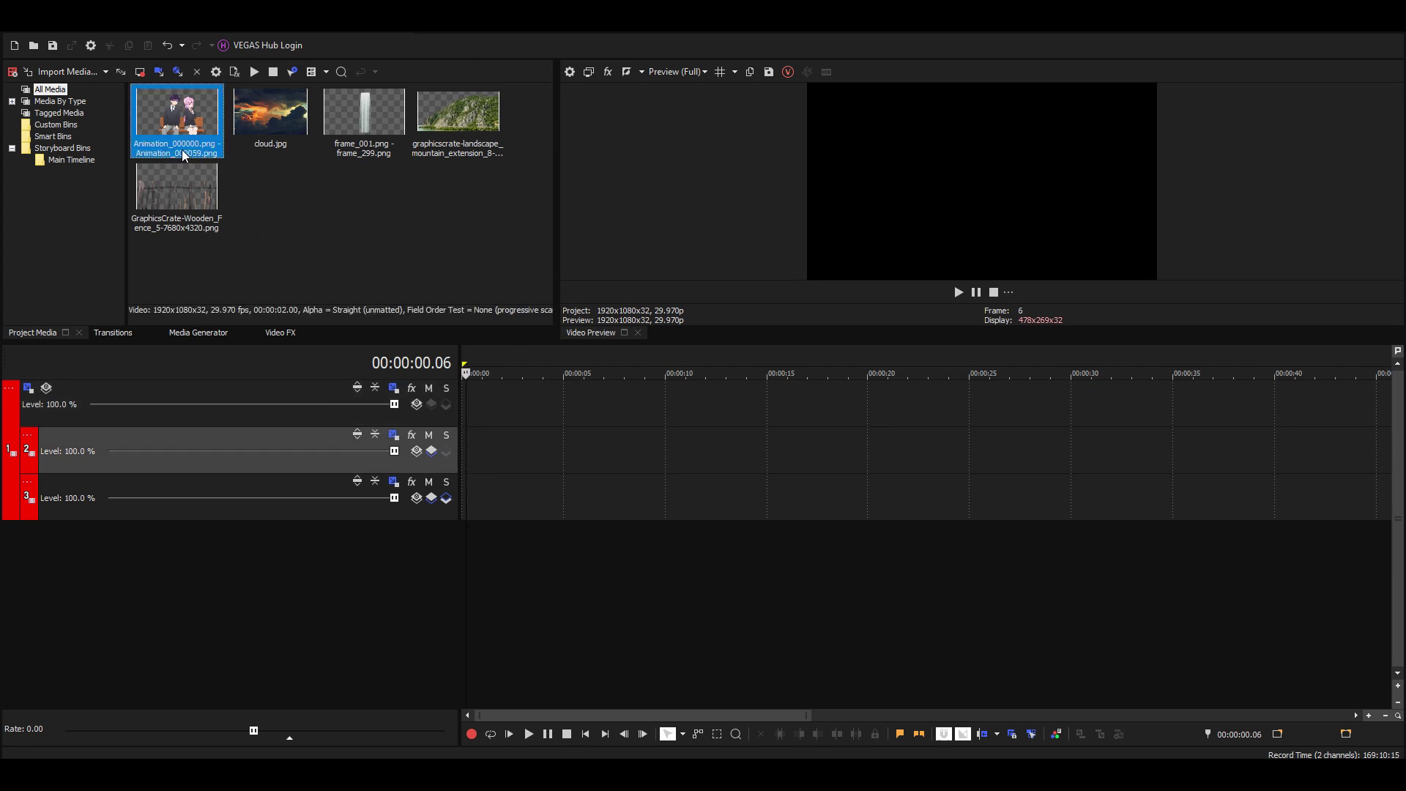
drag(172, 147, 464, 450)
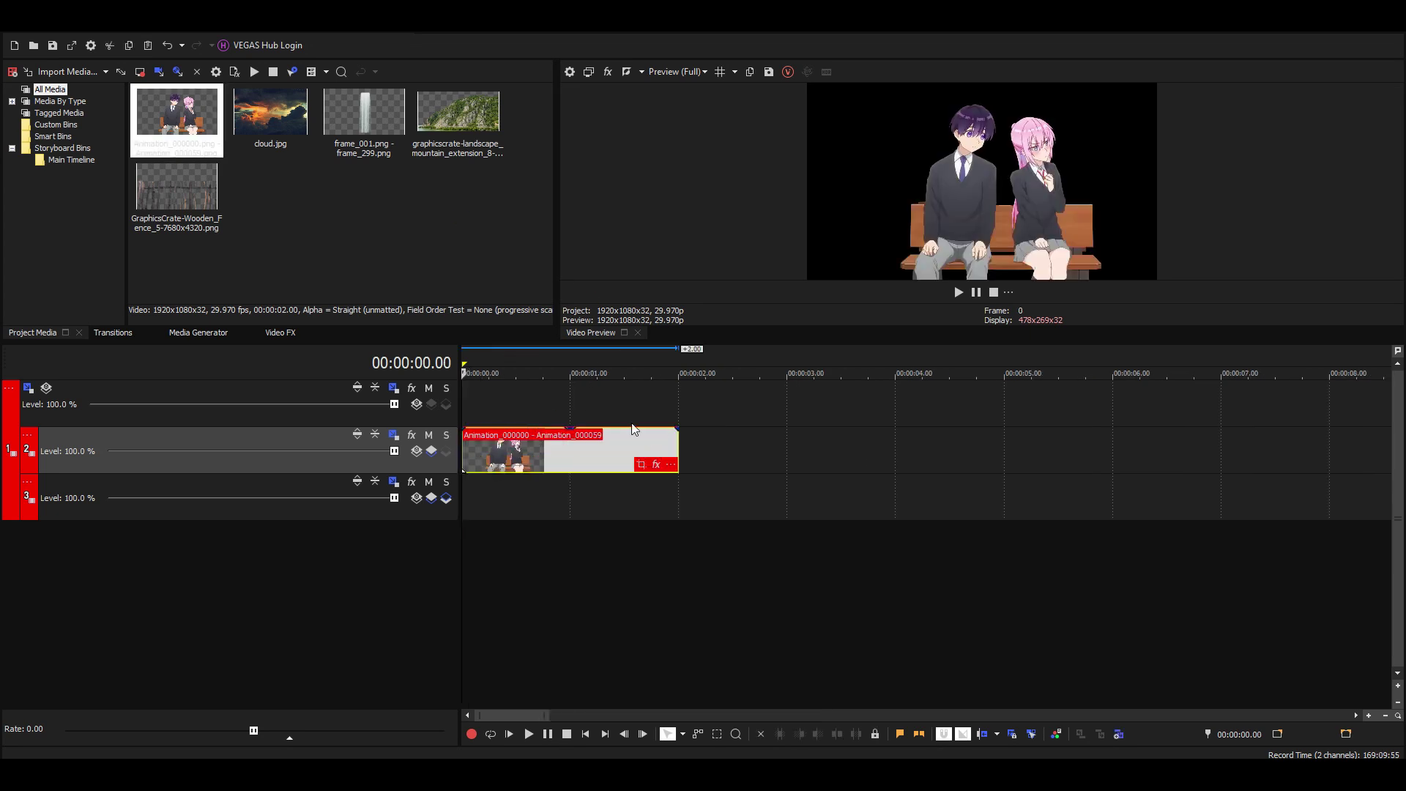
Add cloud.jpg at the start of track 3 and trim it to end with the animation at 00:00:02.00.
drag(266, 156, 650, 518)
click(665, 509)
click(674, 506)
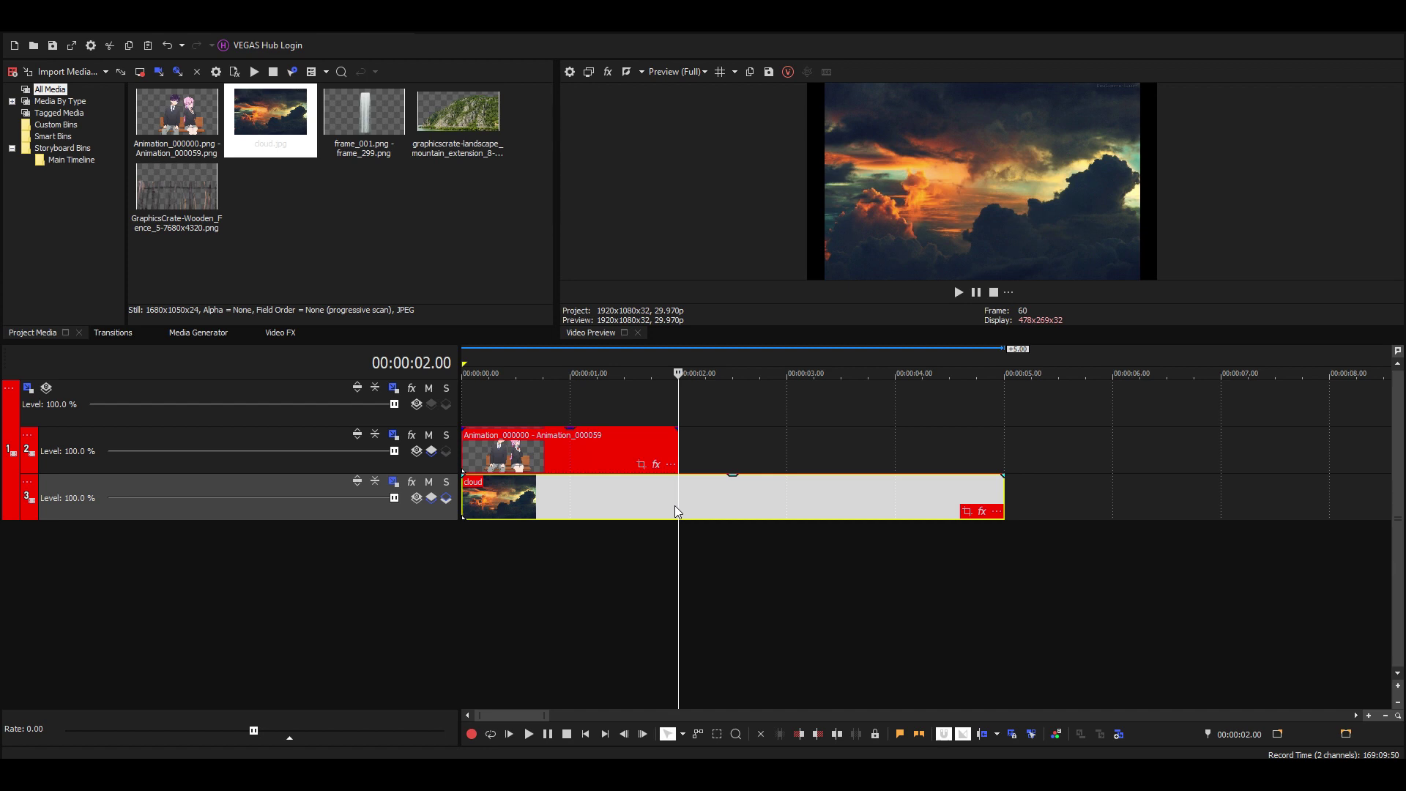
key(s)
key(Delete)
With the playhead at 00:00:00.25, set the Z position of the cloud track to 5,000 in Track Motion.
click(532, 502)
click(552, 499)
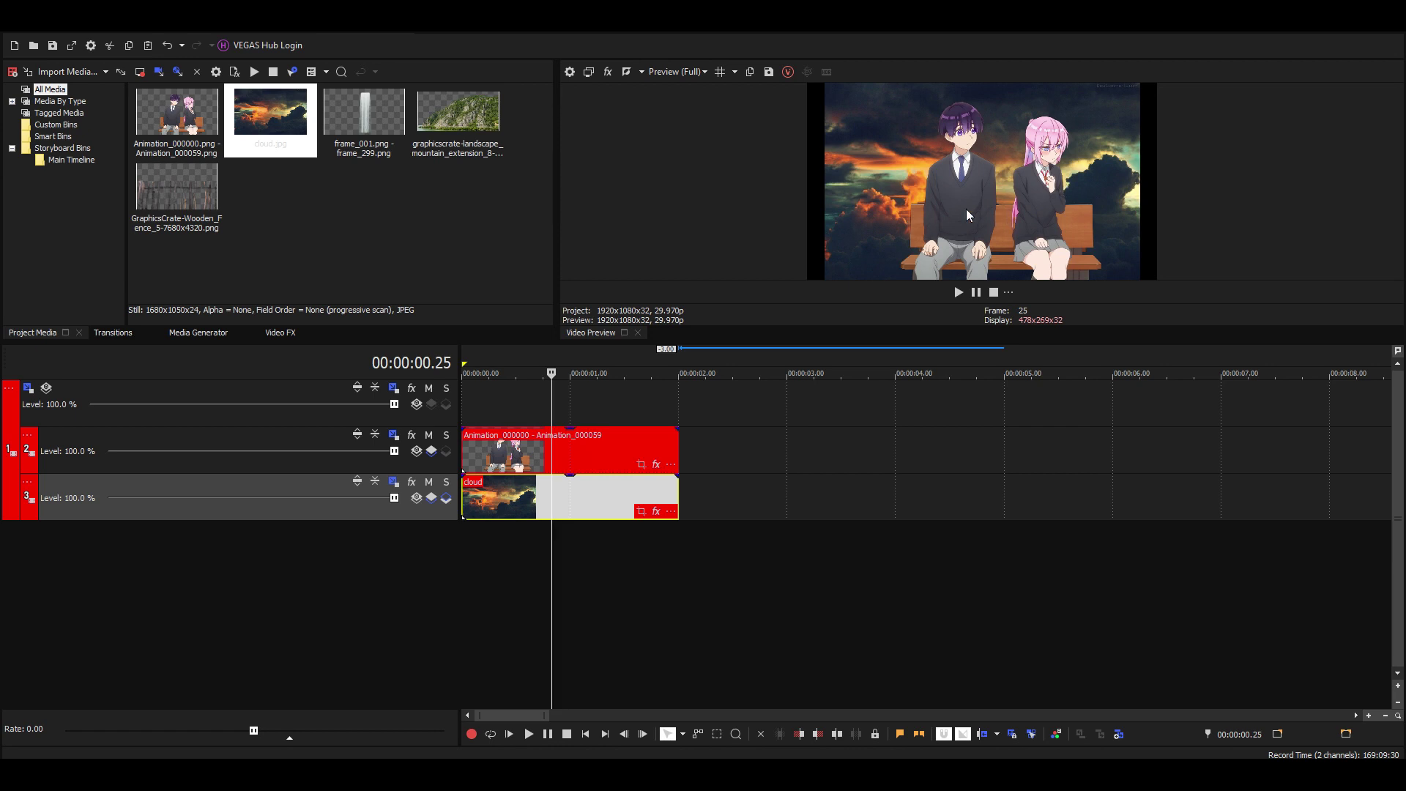
click(394, 482)
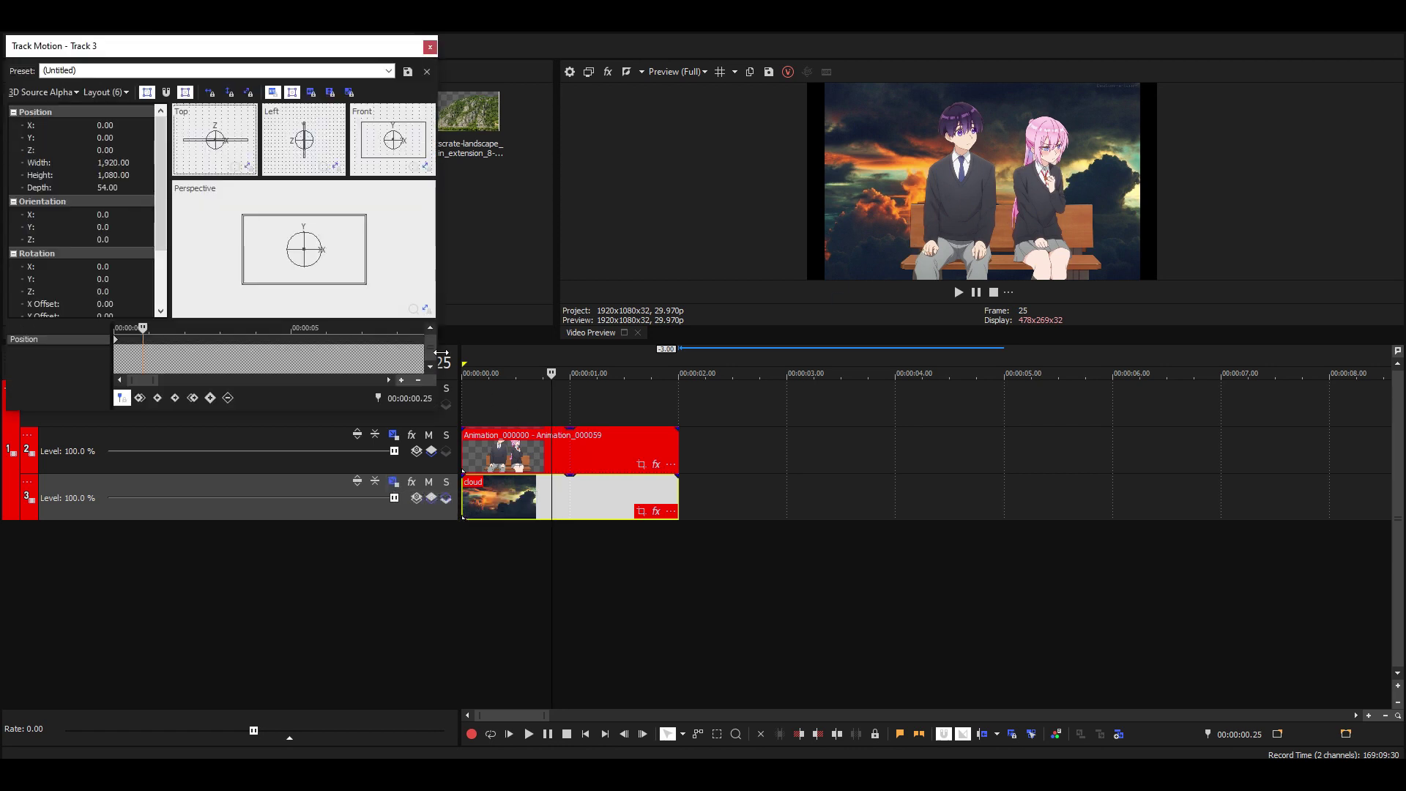
click(111, 149)
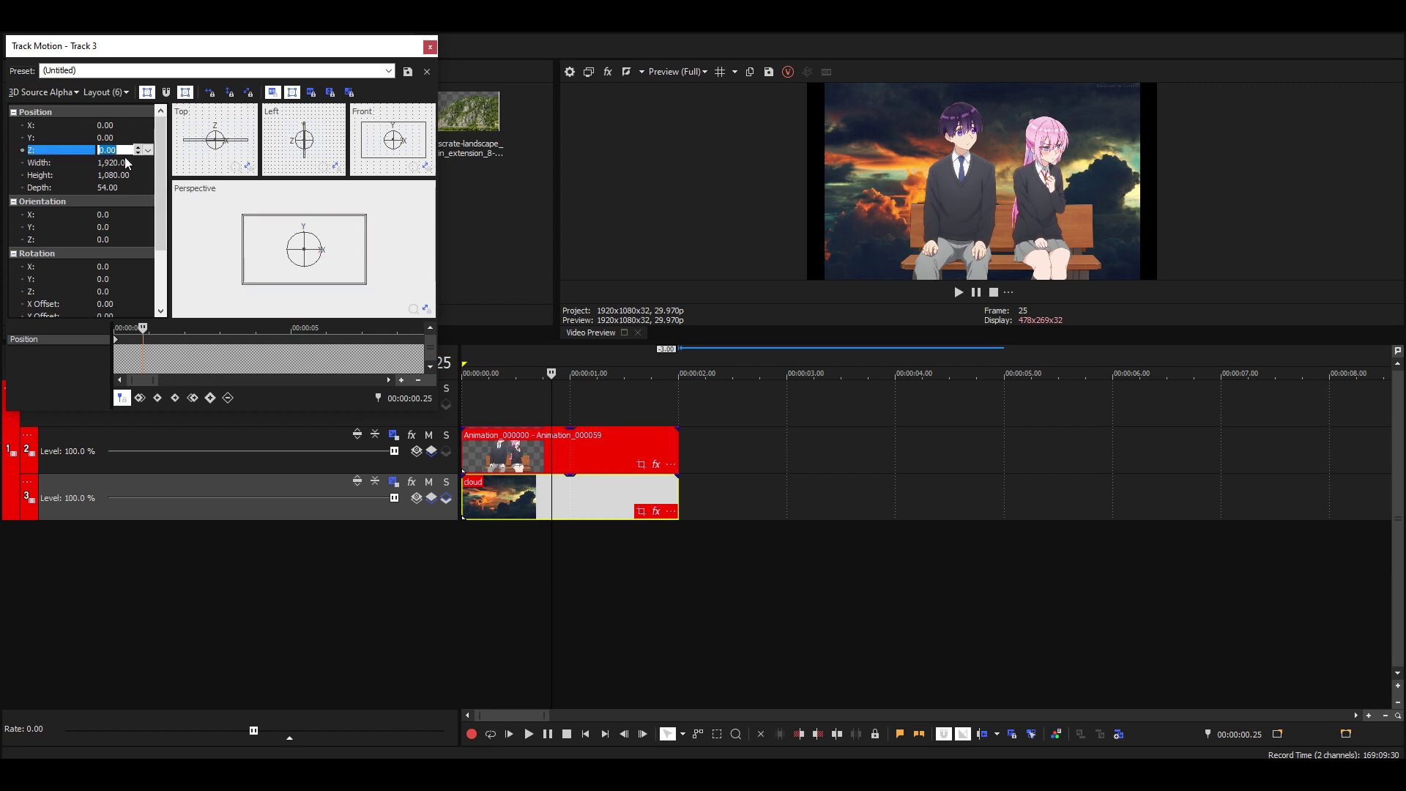
text(5,000)
key(Return)
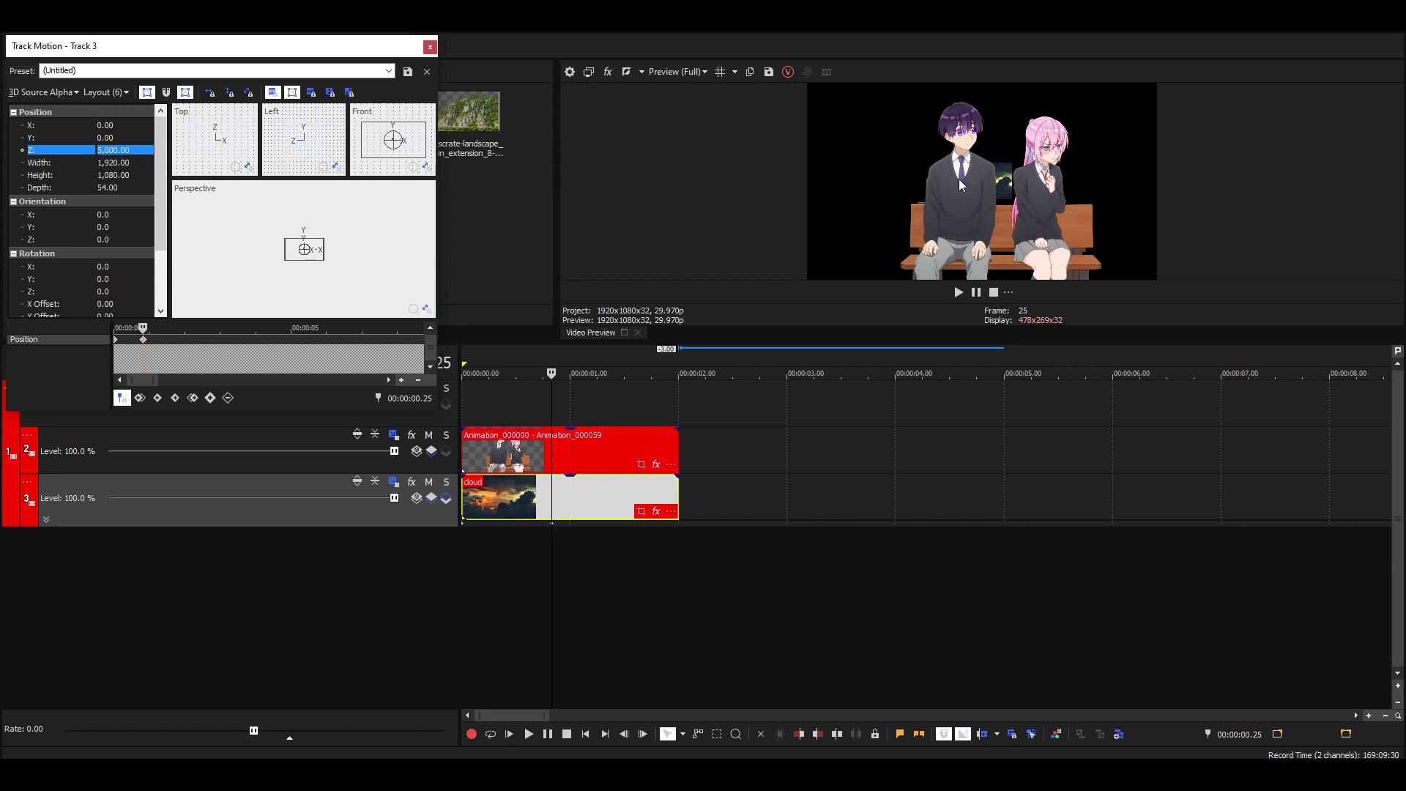
Enlarge the cloud layer to fill the frame by setting its Track Motion depth to 400, trying 300 as well.
double_click(123, 188)
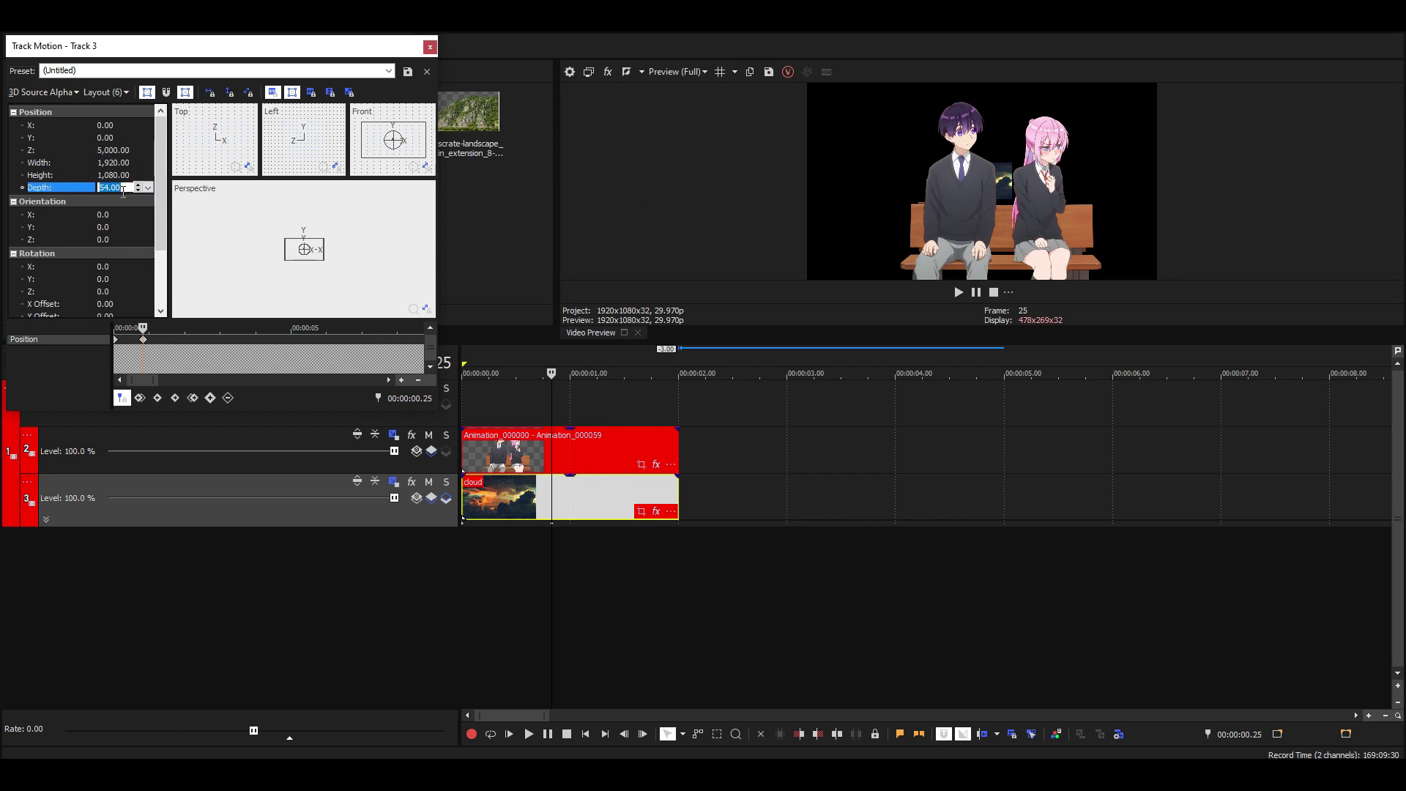
text(400)
key(Return)
text(300)
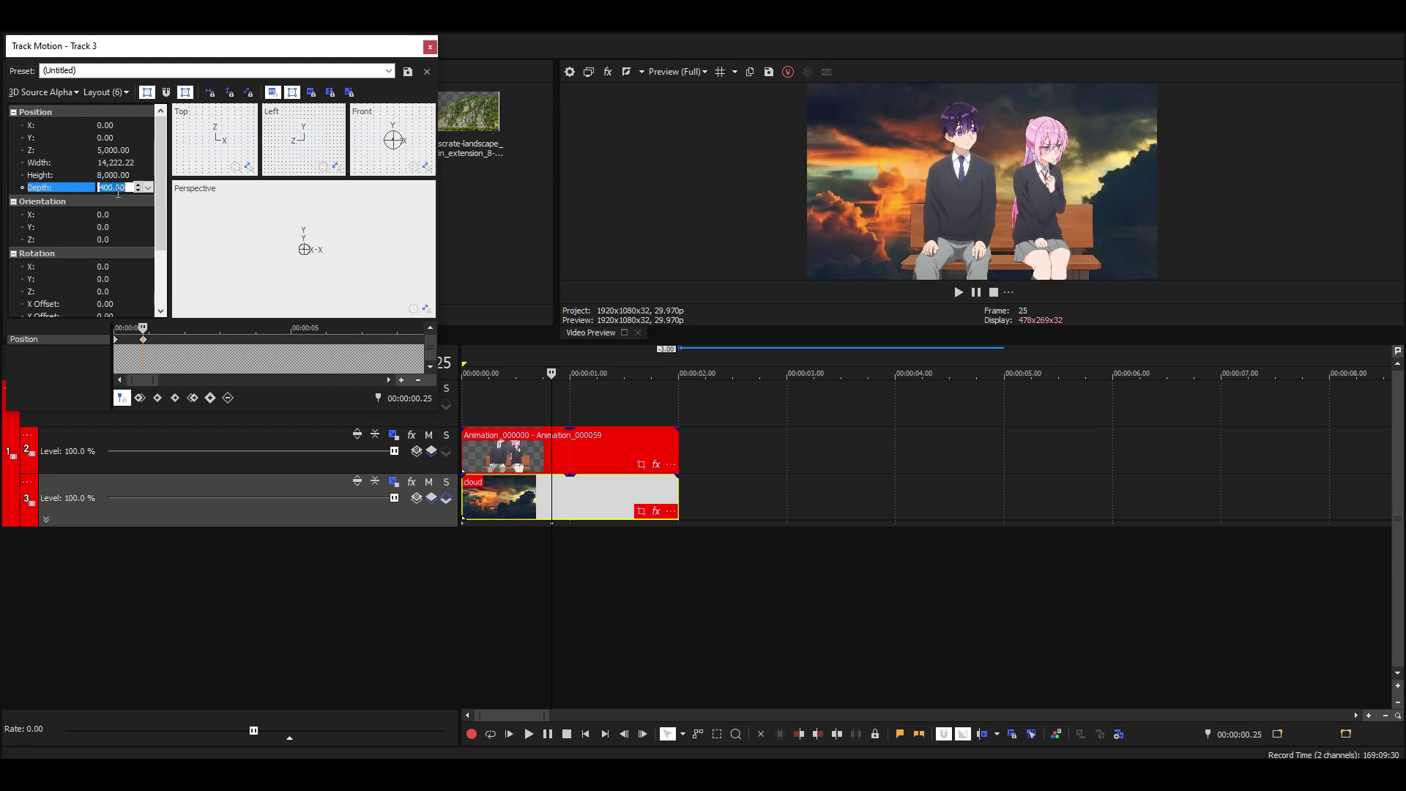
key(Return)
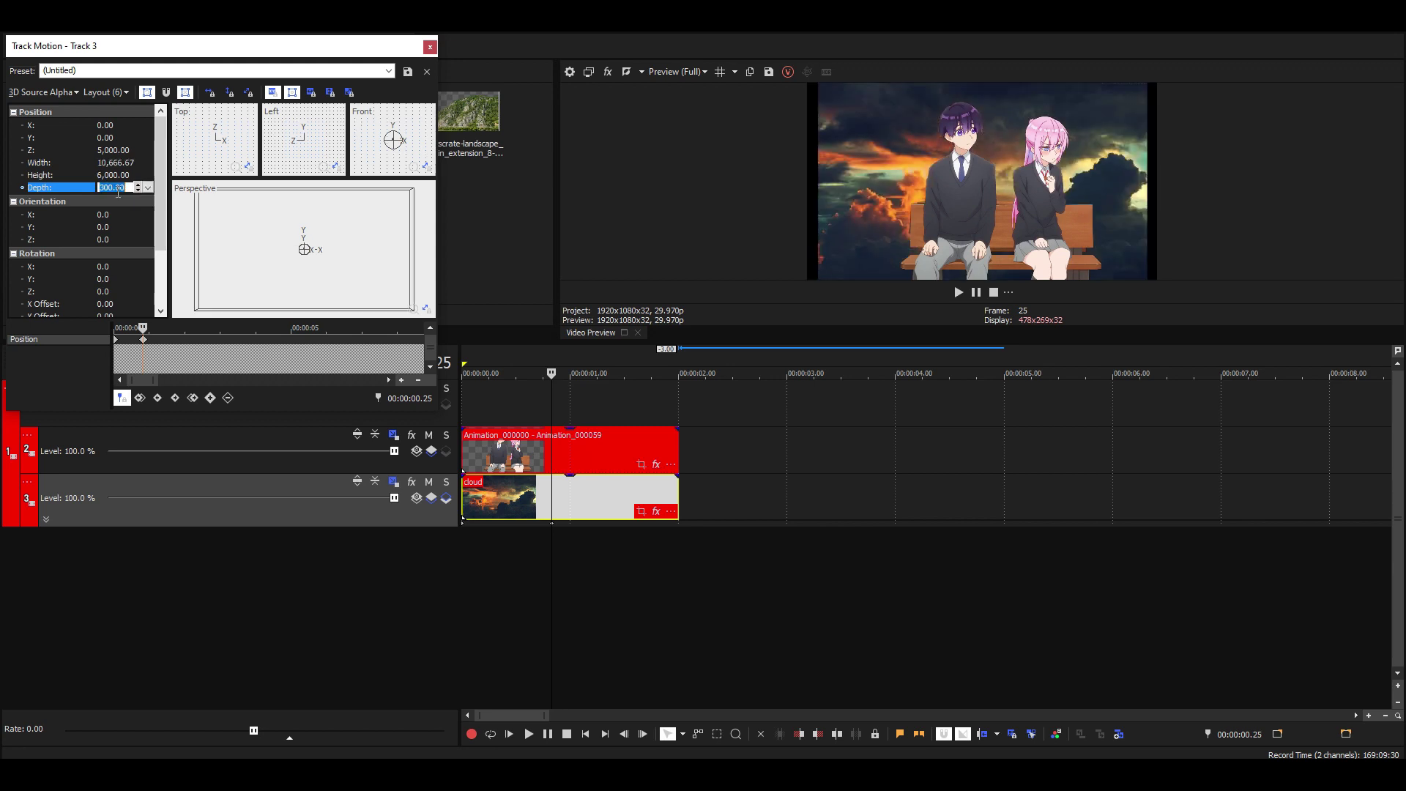
text(400)
key(Return)
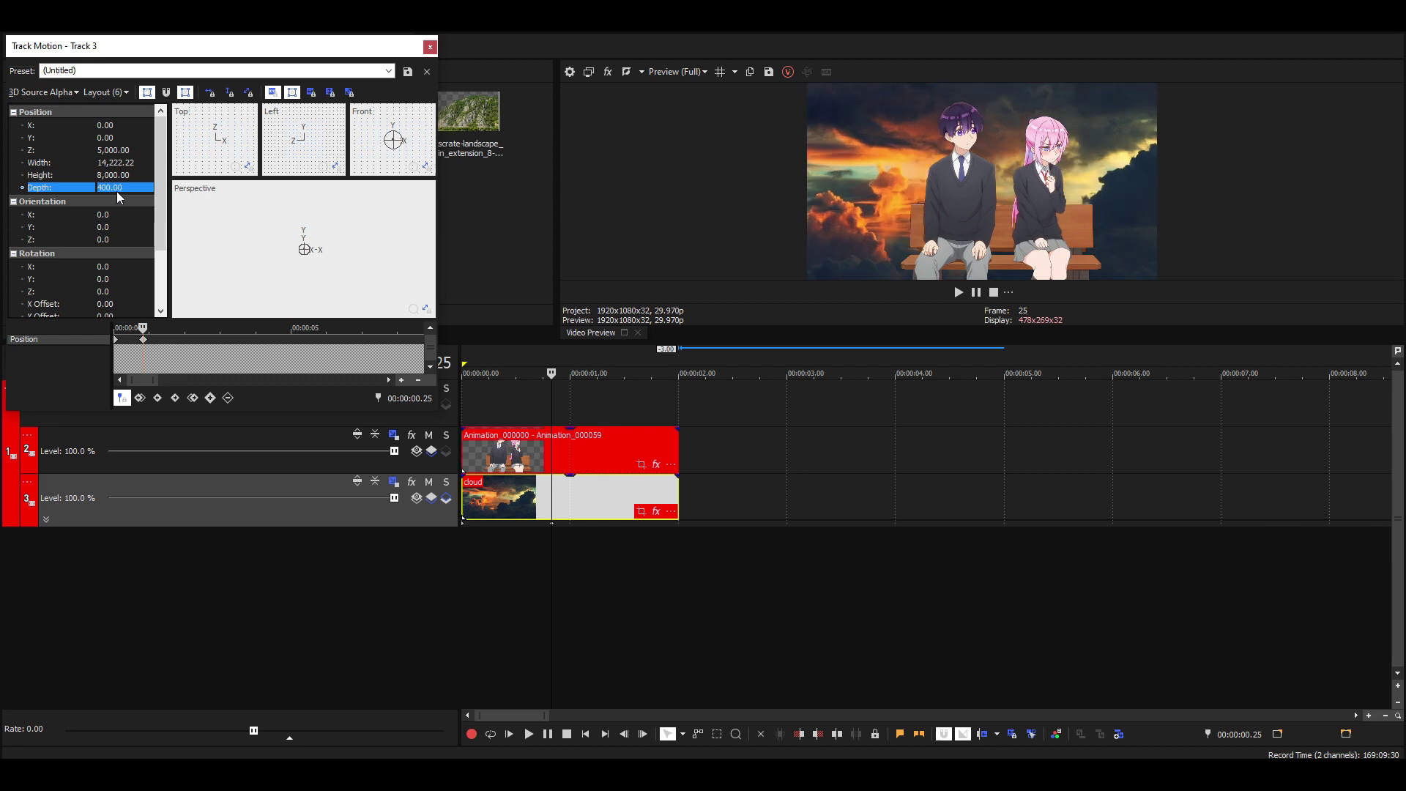
Delete the first position keyframe at the start of track 3's motion and close Track Motion.
click(533, 406)
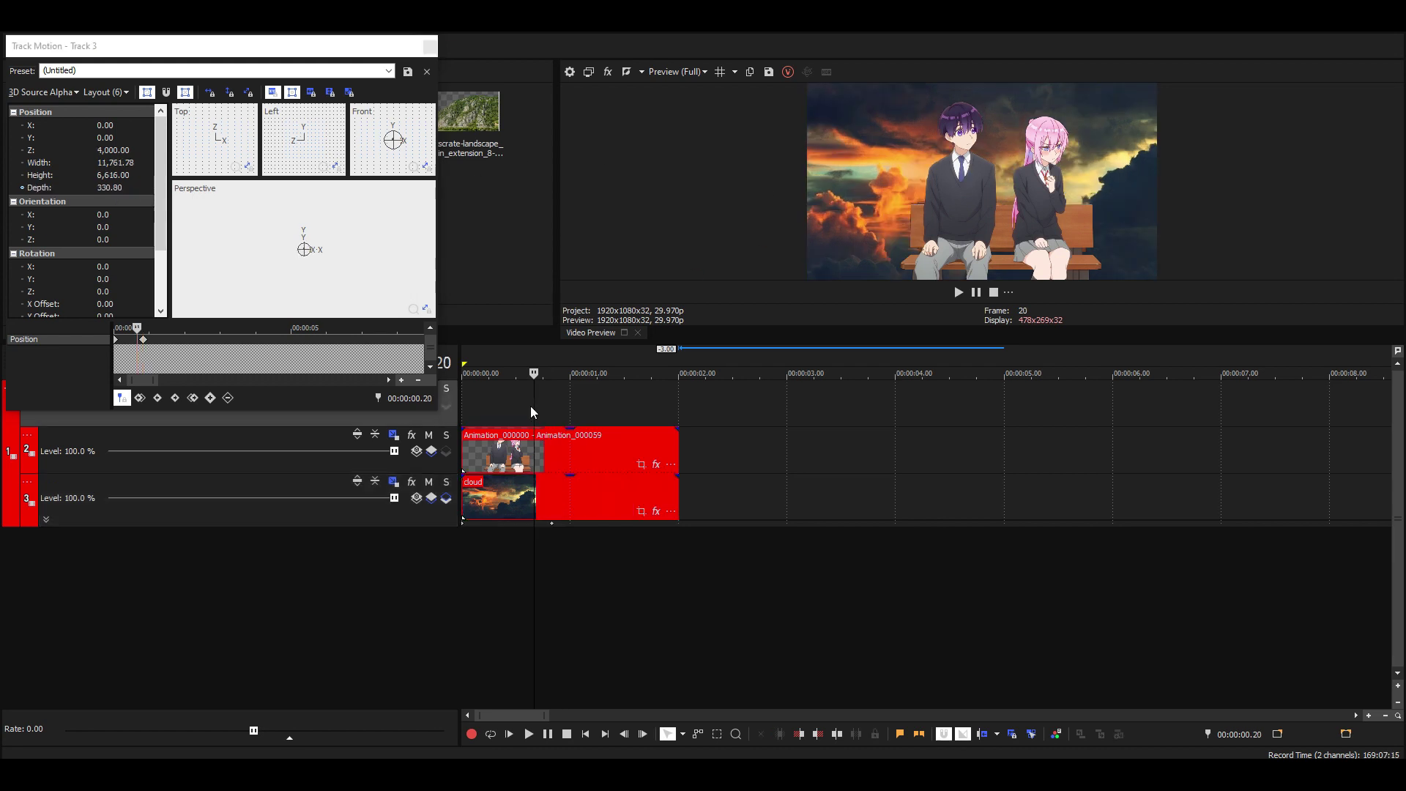
right_click(115, 341)
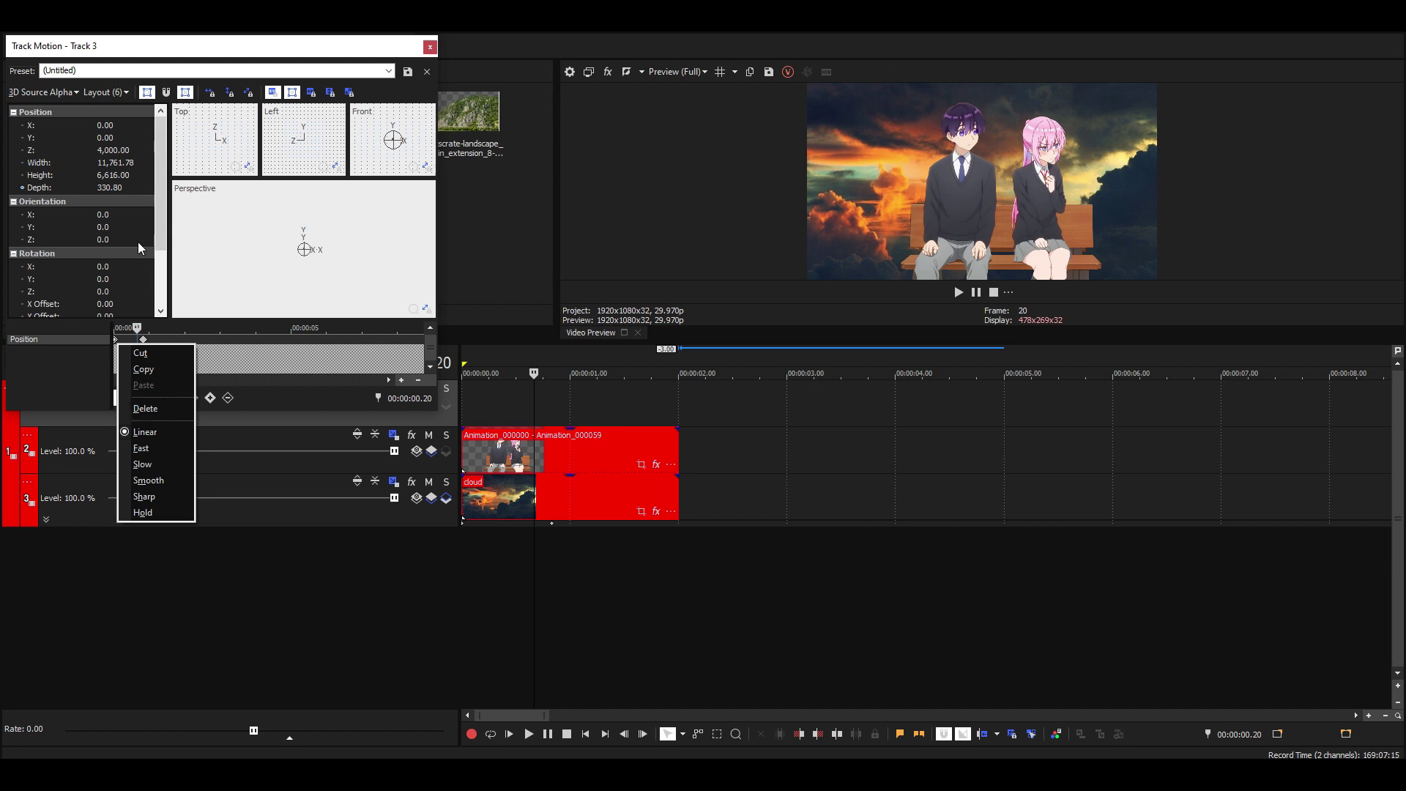
click(155, 408)
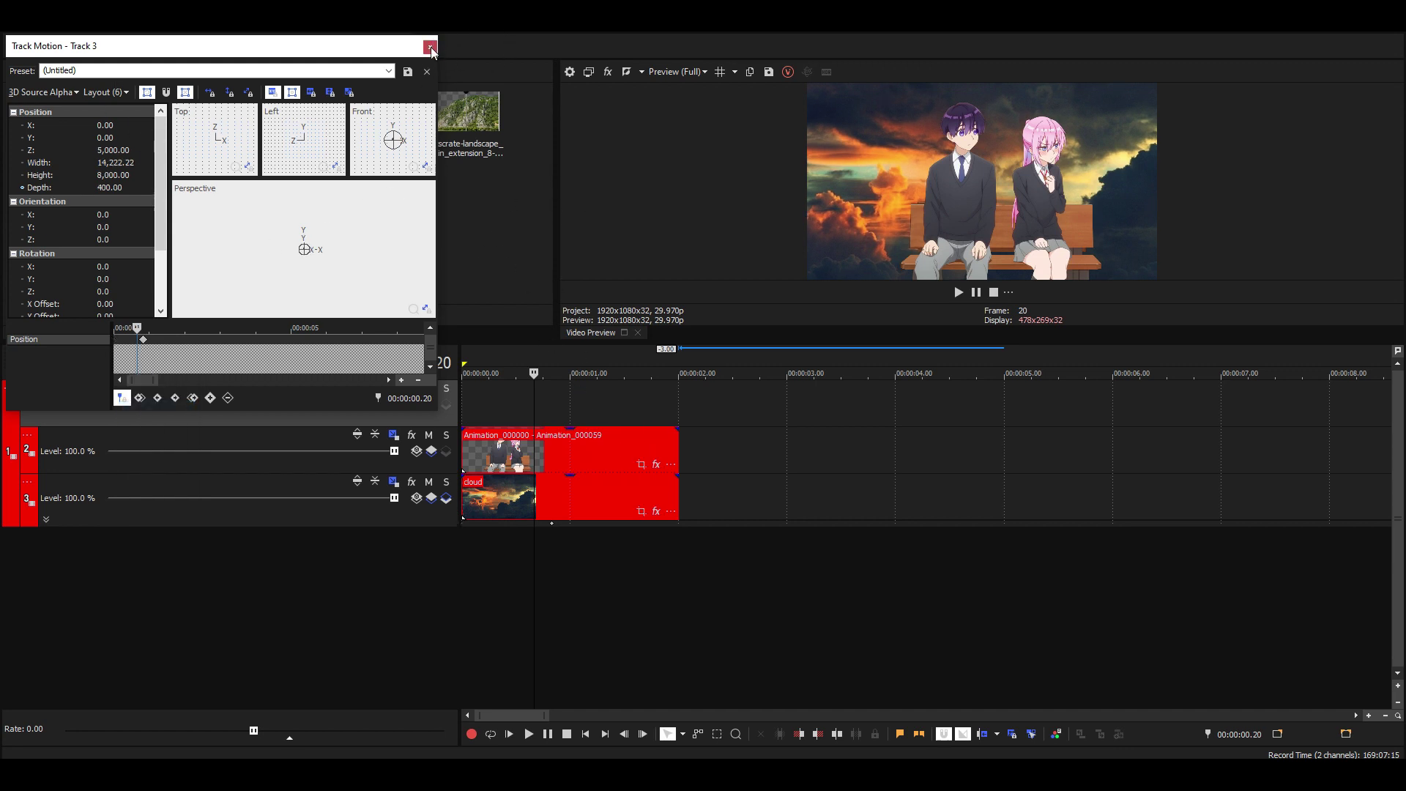
Check the composite at several points along the timeline and return the playhead to 00:00:00.00.
click(566, 399)
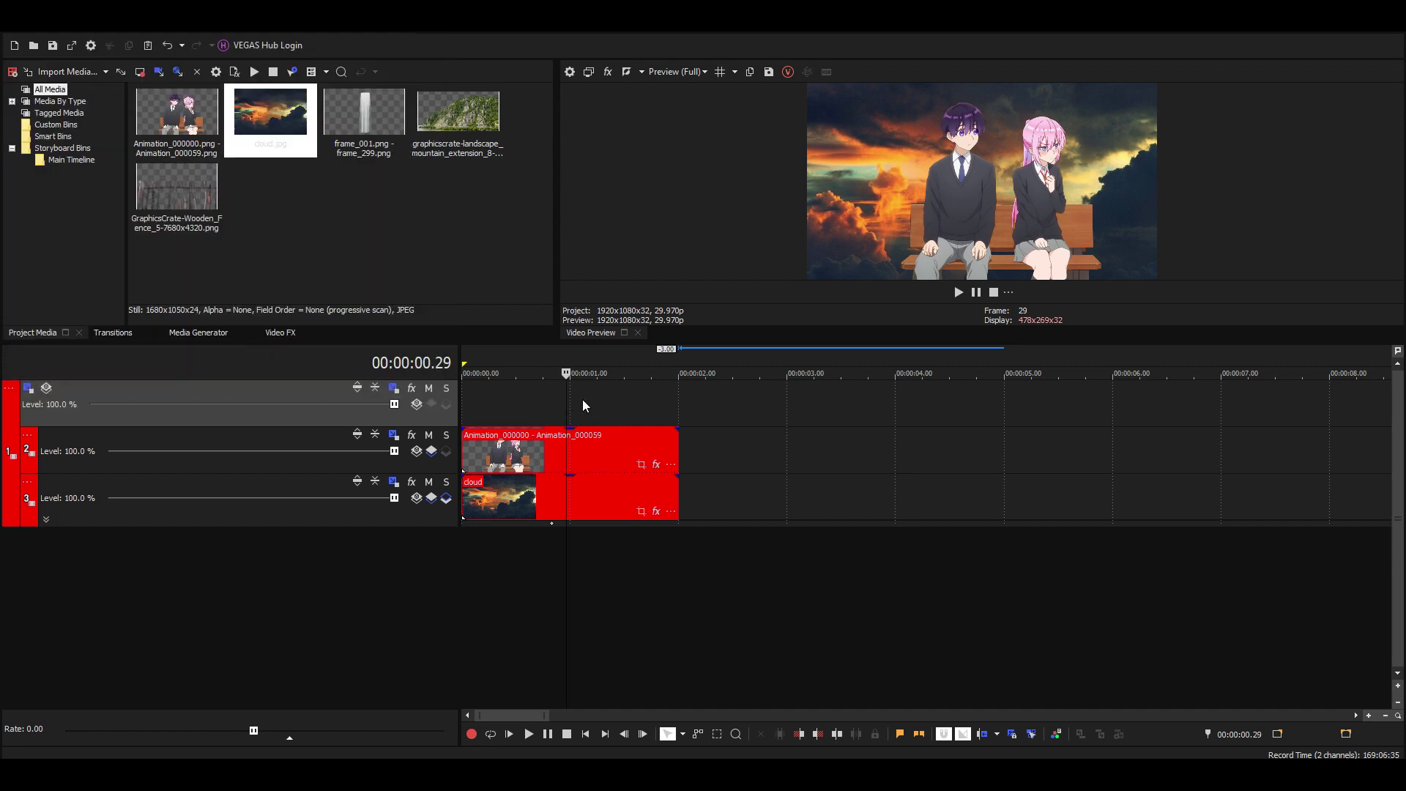
click(618, 401)
click(523, 404)
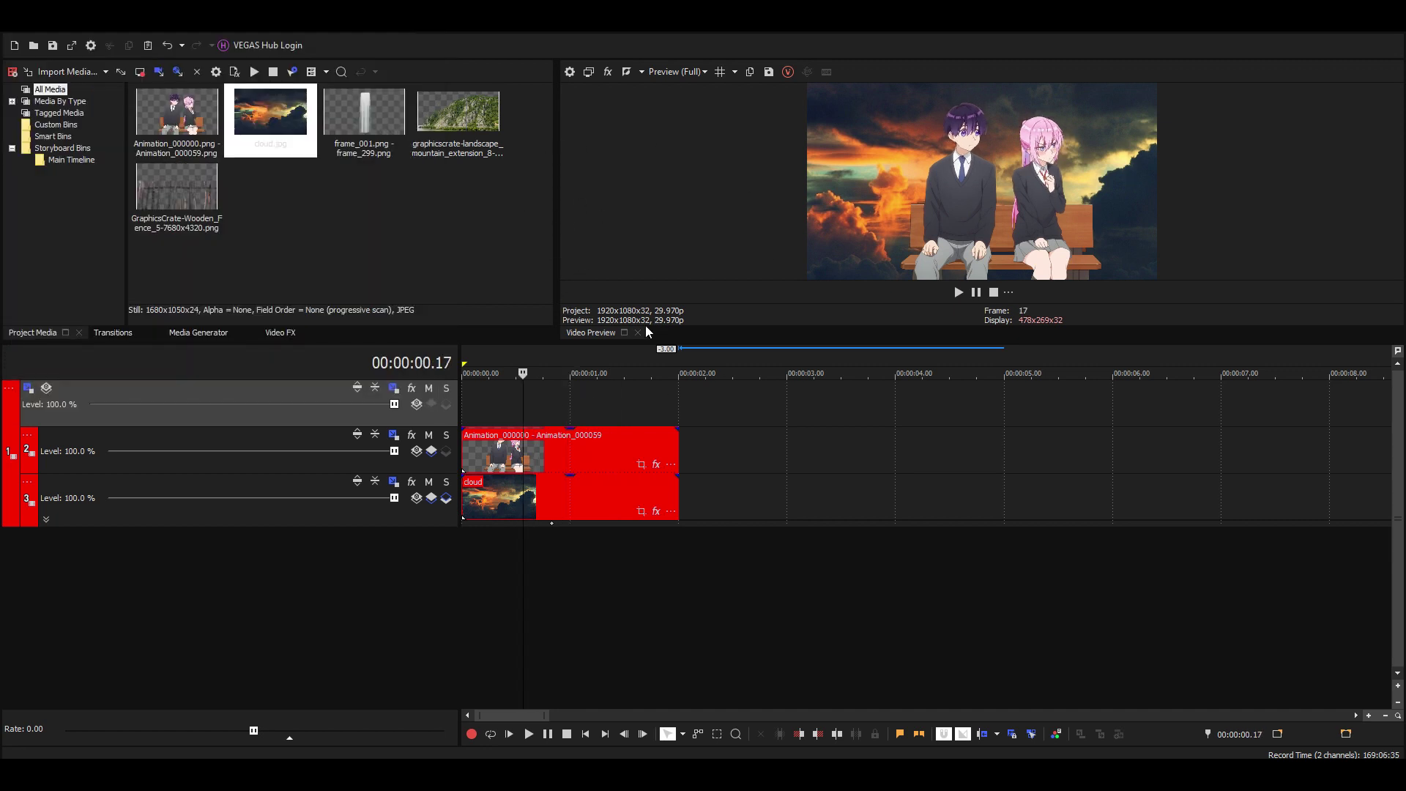
click(653, 349)
click(469, 407)
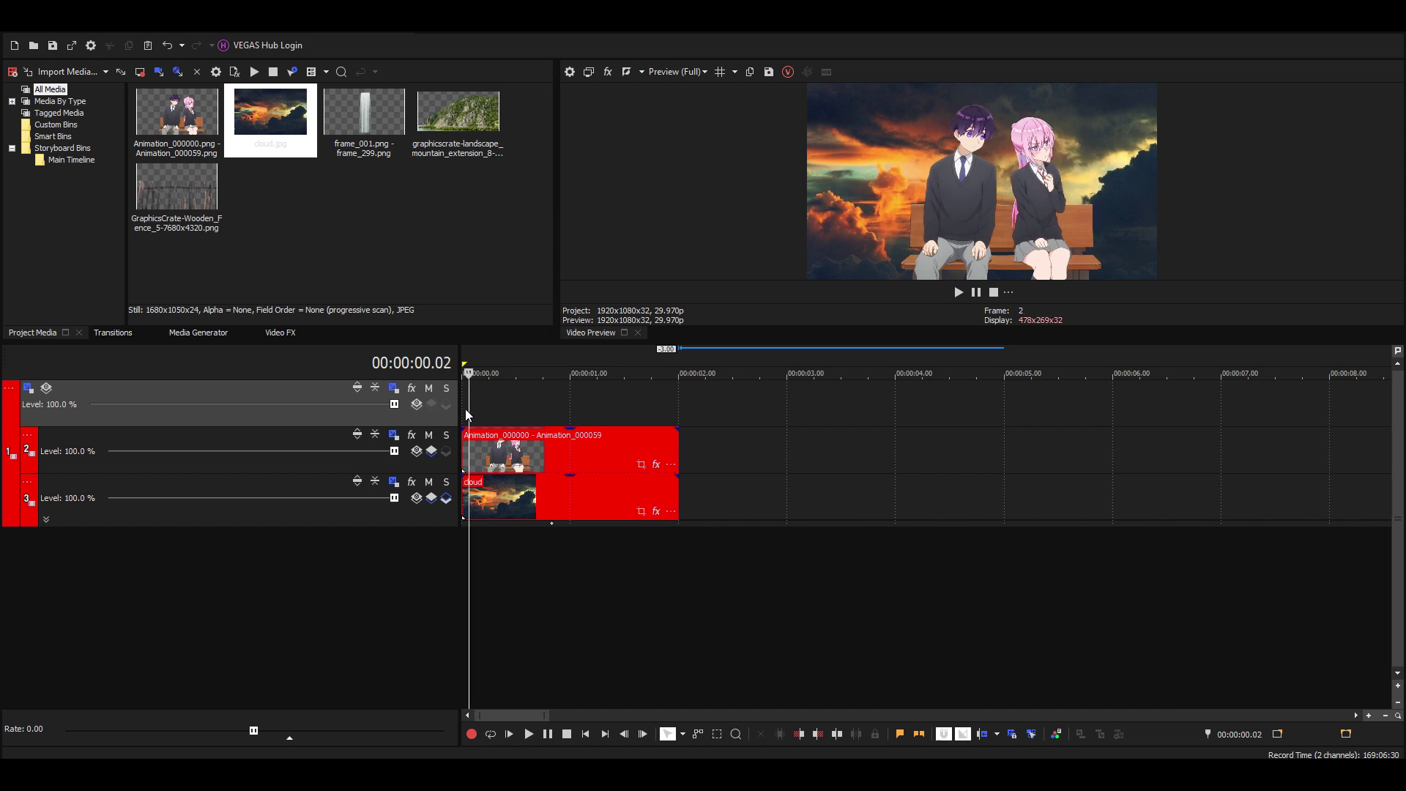
click(463, 407)
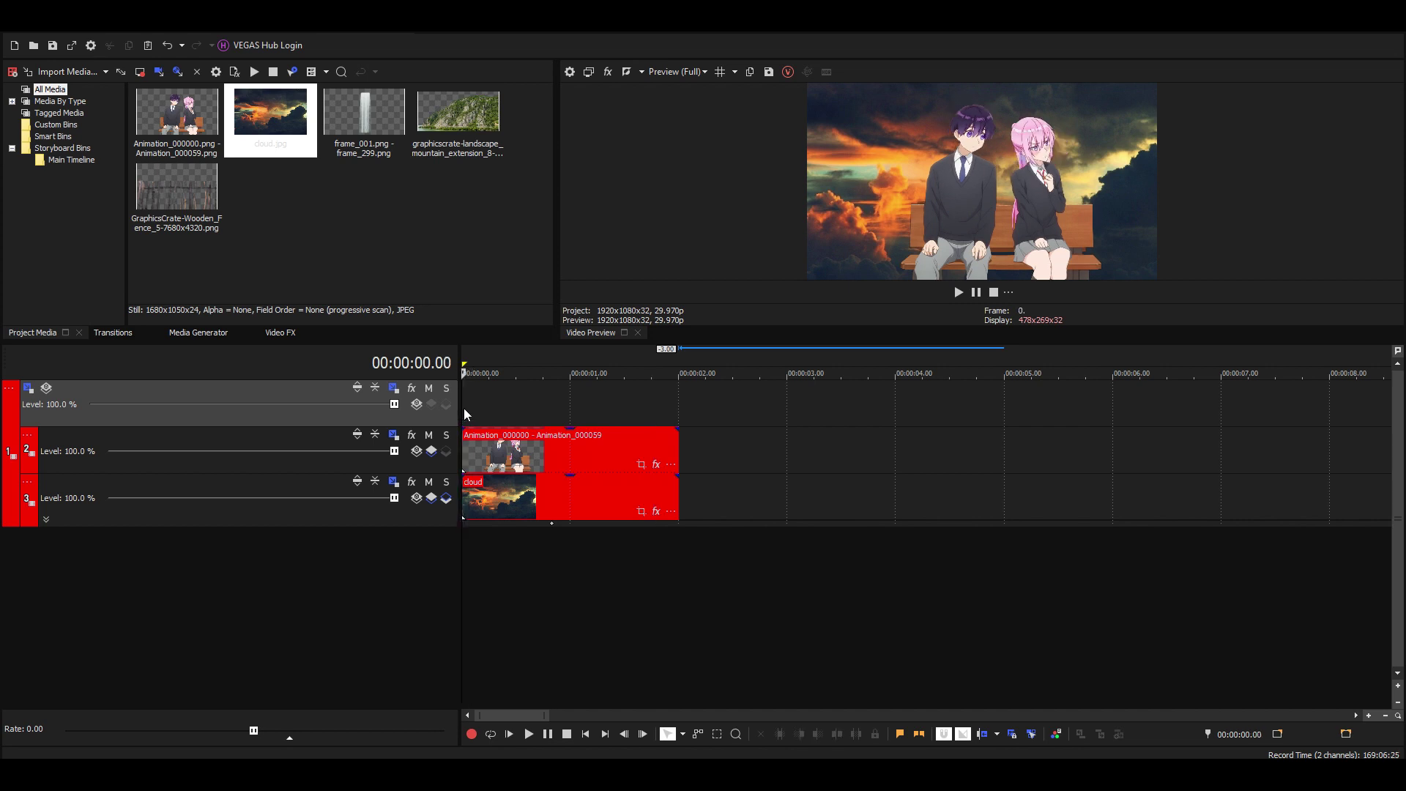
Animate the parent track's motion from a Z position of -700 at the start to the default position at 00:00:01.29.
click(28, 387)
click(125, 150)
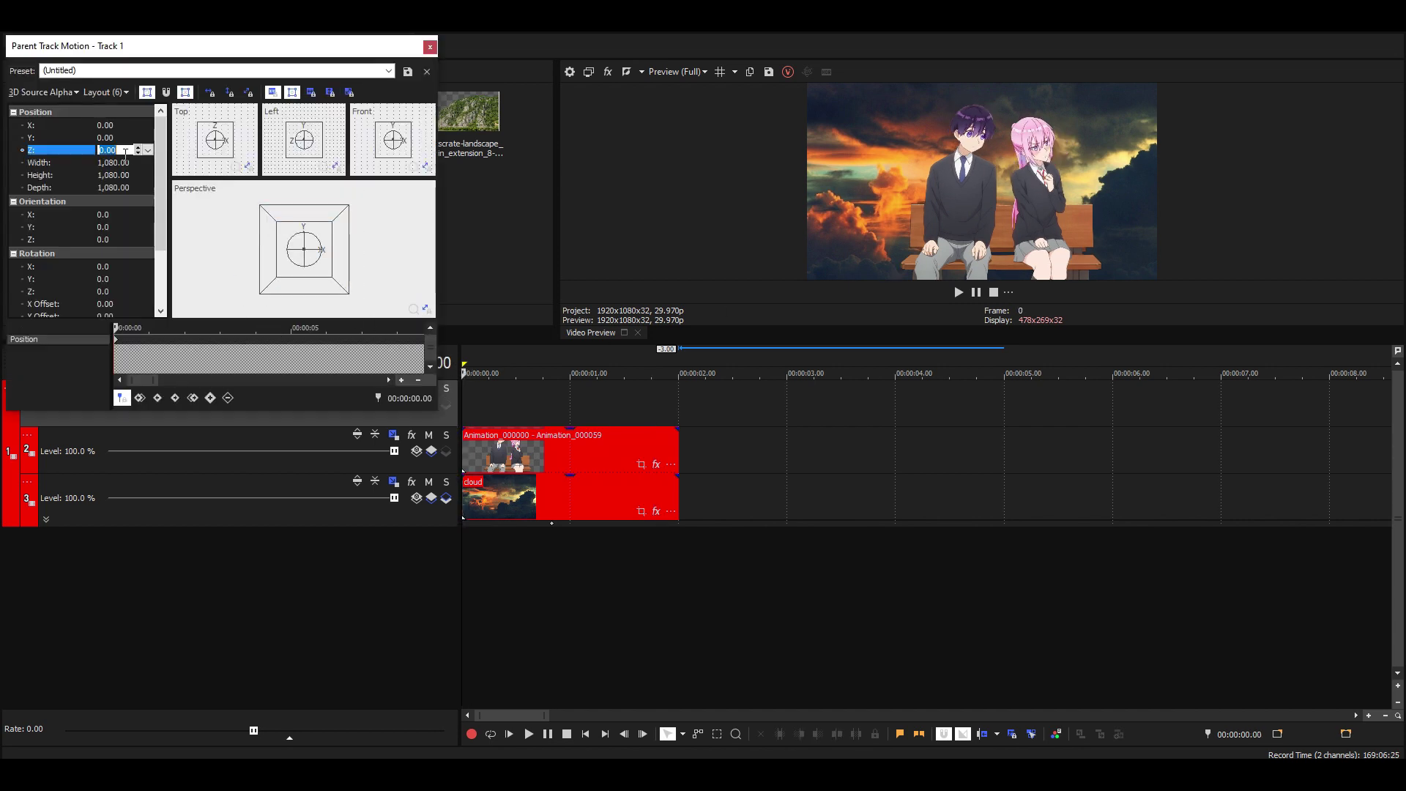
text(-700)
key(Return)
click(671, 415)
key(Right)
right_click(270, 226)
click(295, 234)
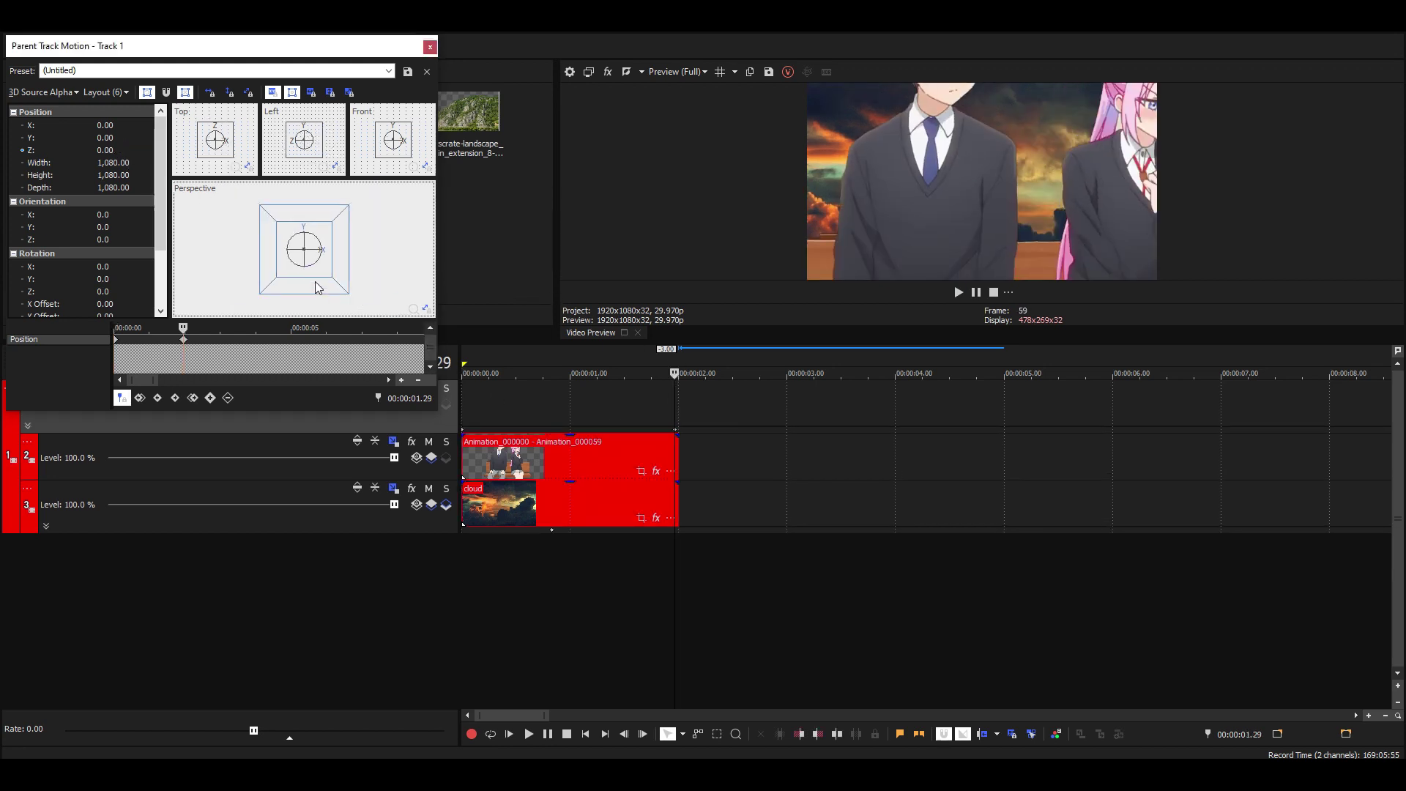
Play back the parent track's depth move over the clips and return the playhead to the start.
click(516, 385)
key(space)
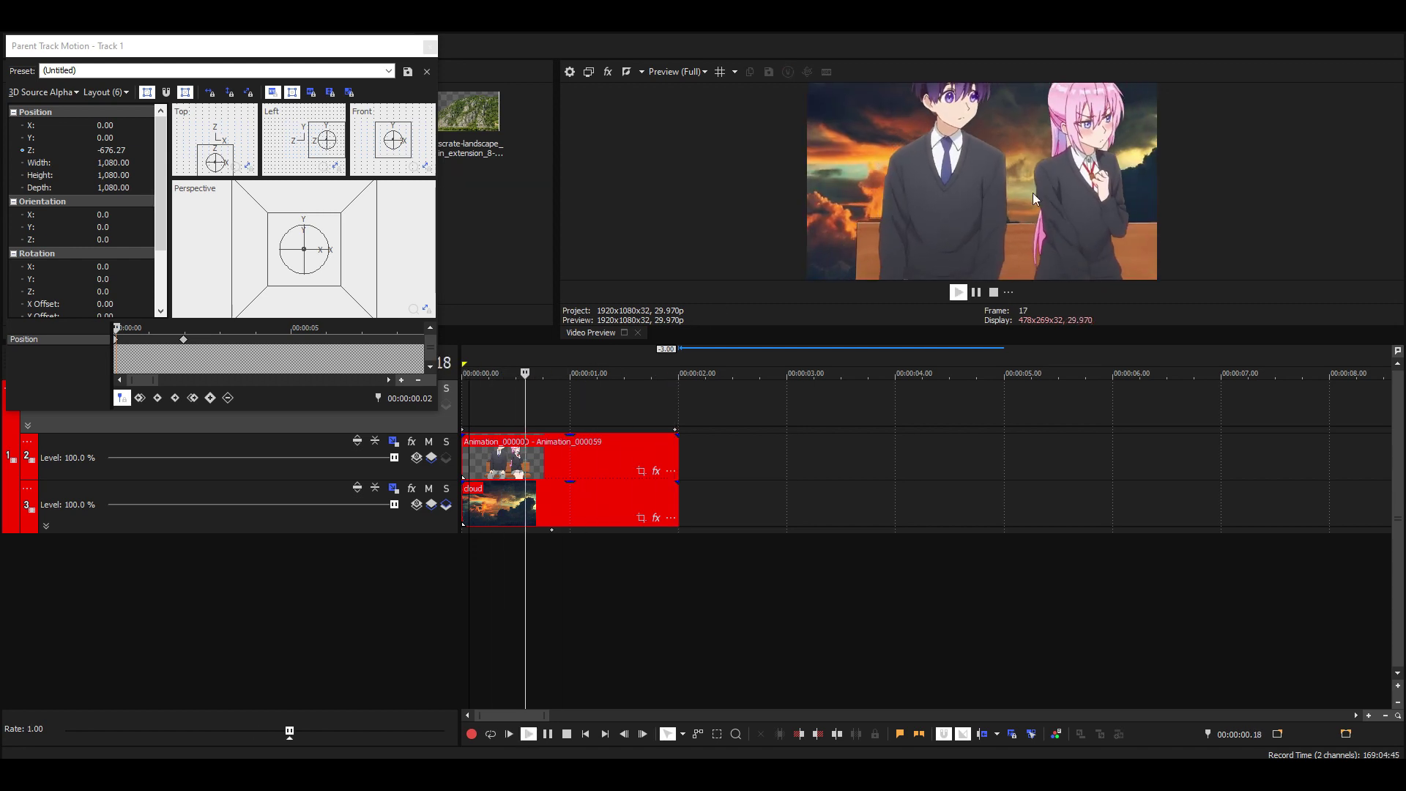
key(space)
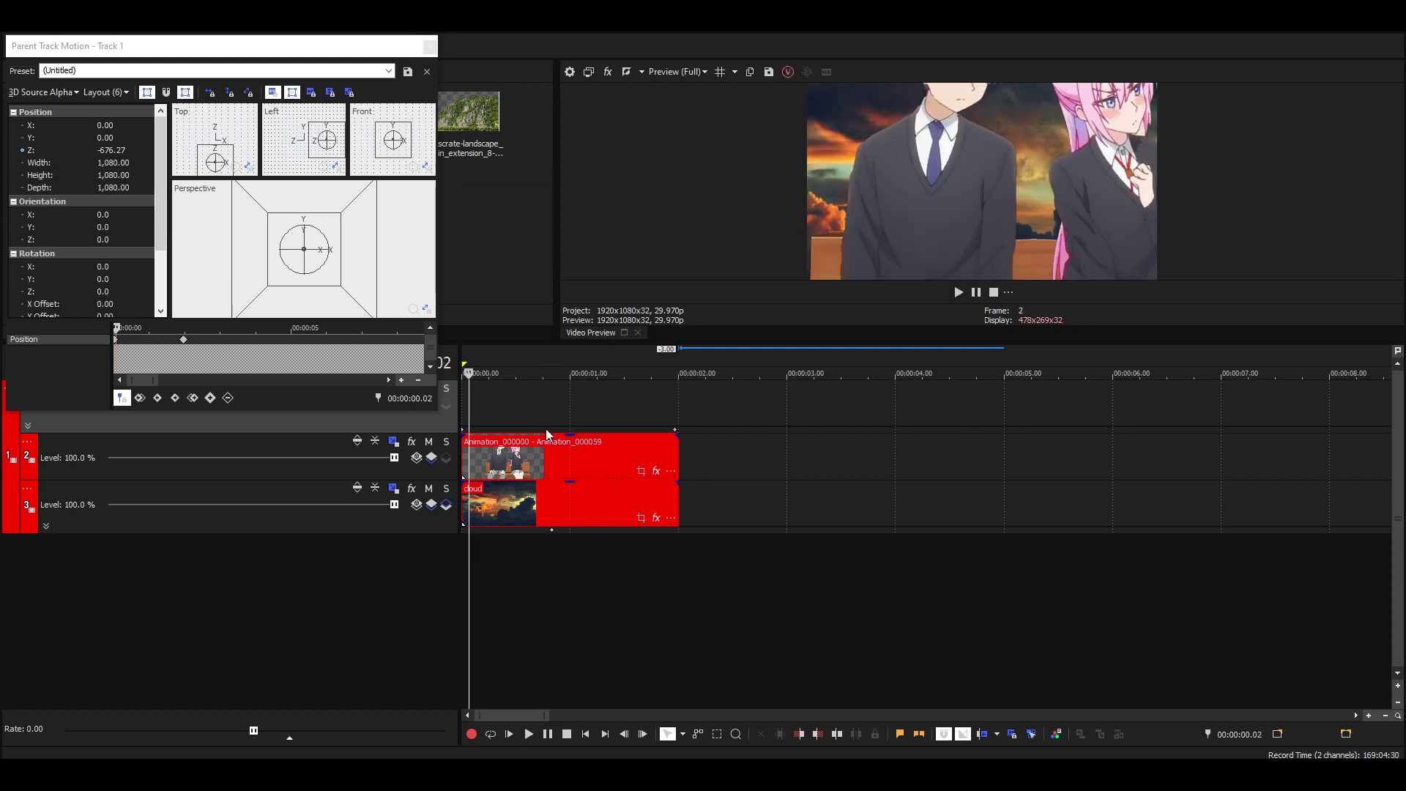
key(space)
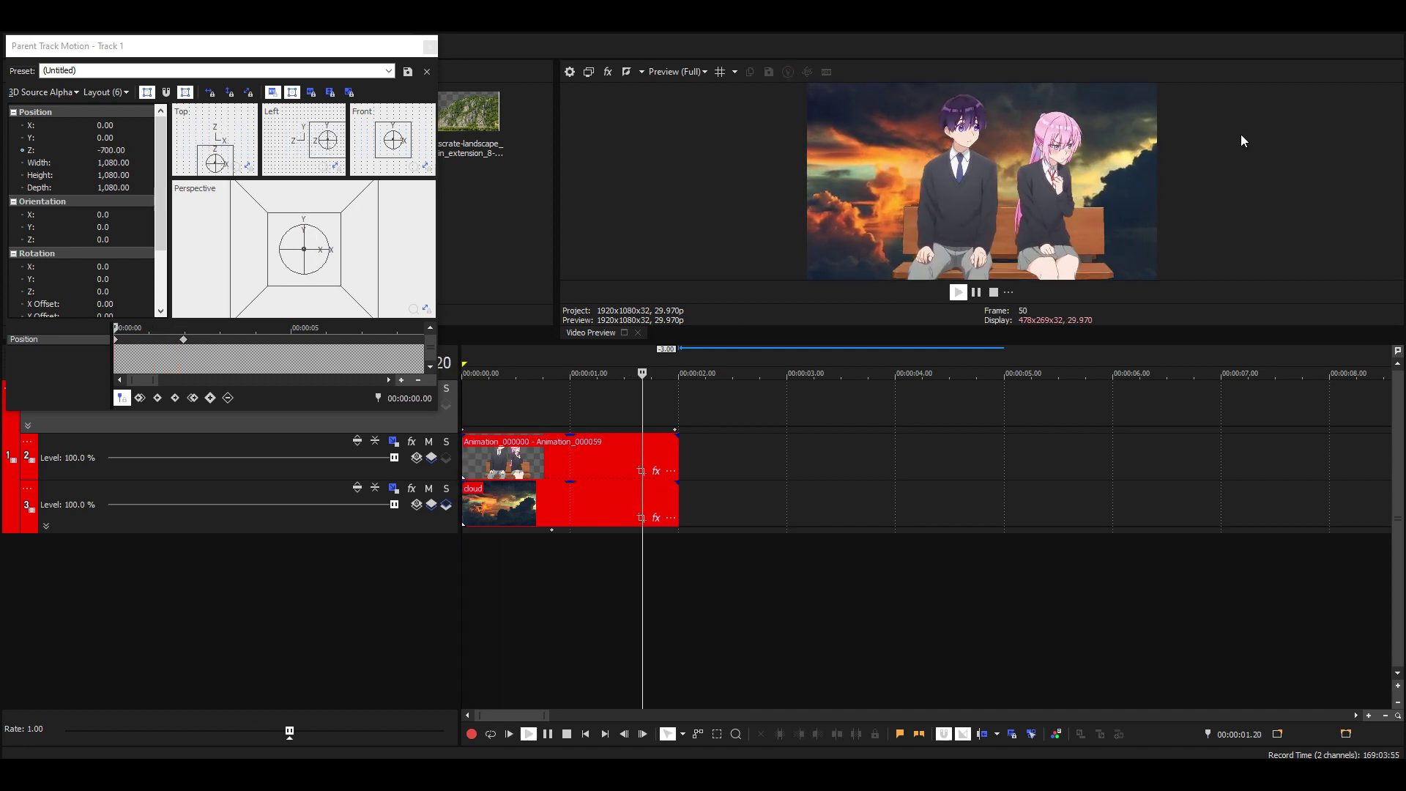
key(space)
key(space)
key(space)
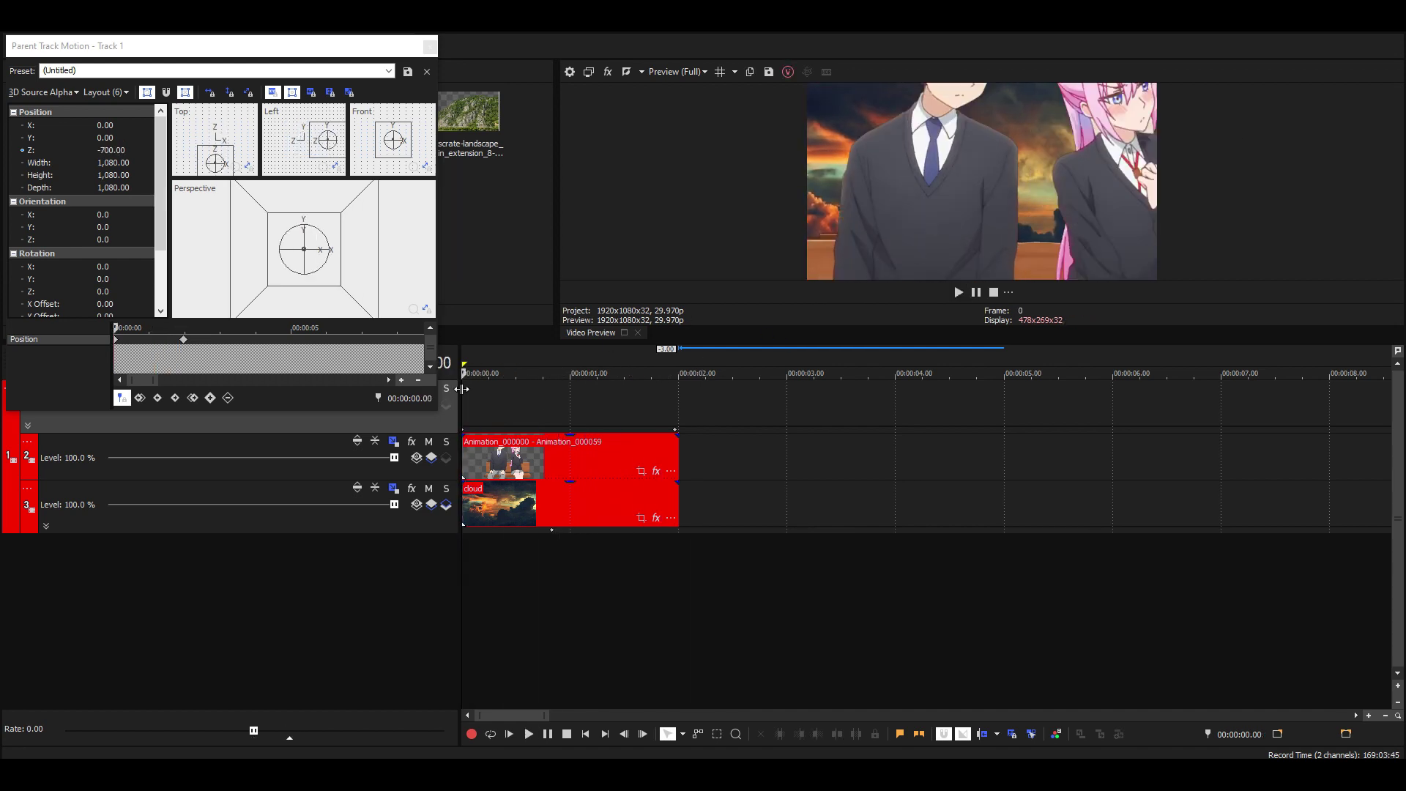
Delete the starting position keyframe of the parent track's motion and close Parent Track Motion.
drag(115, 328, 187, 329)
click(118, 340)
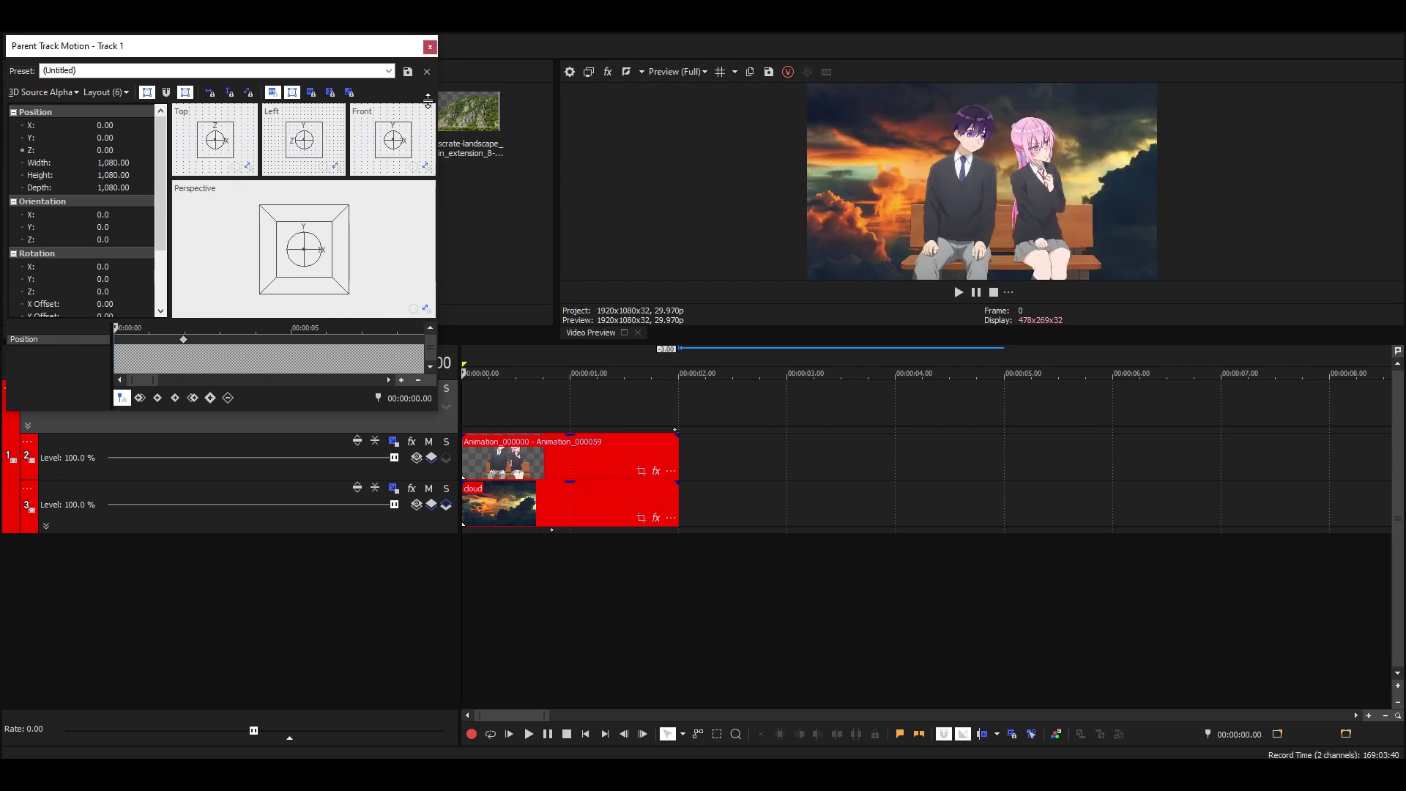
click(429, 46)
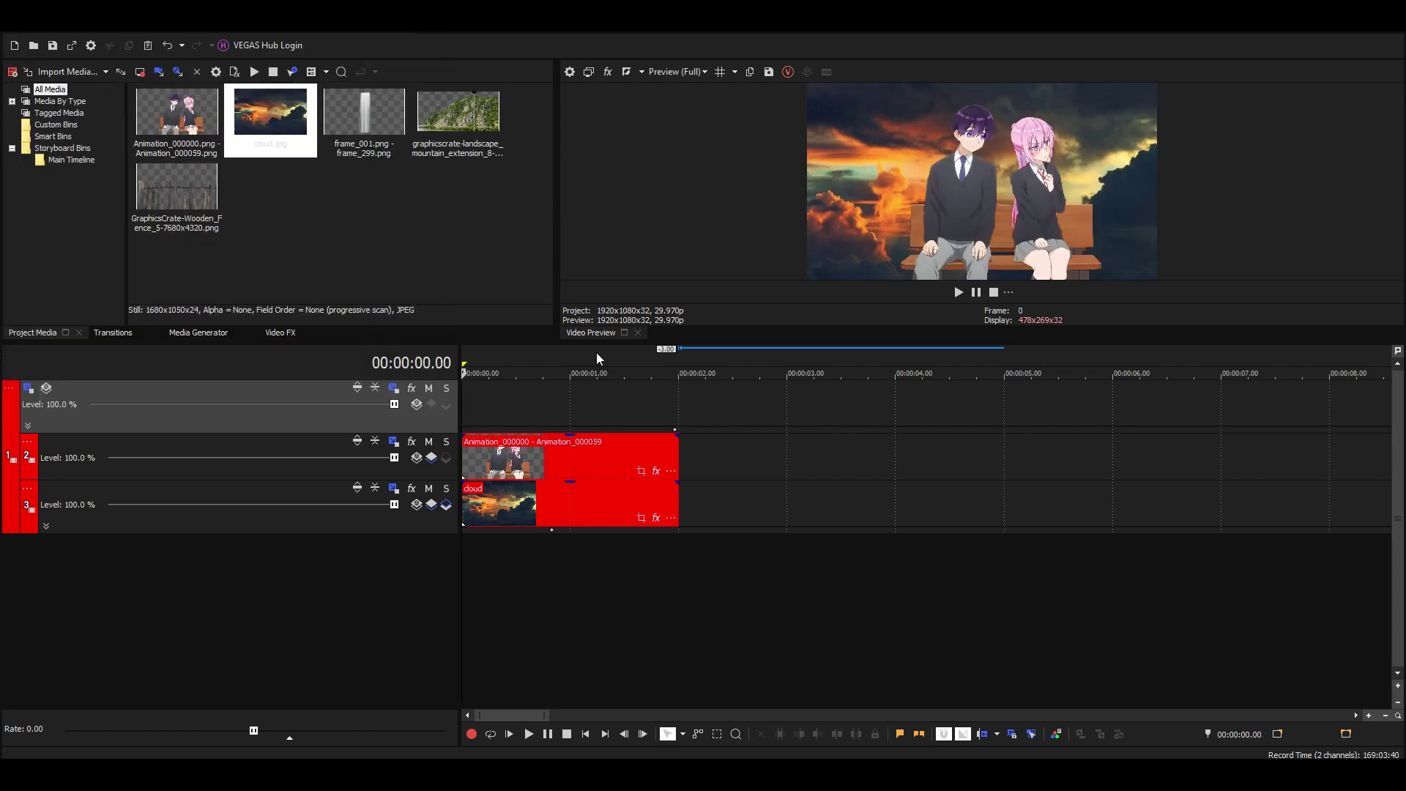
Duplicate the character animation track and delete the clip on the copy.
click(551, 455)
right_click(75, 456)
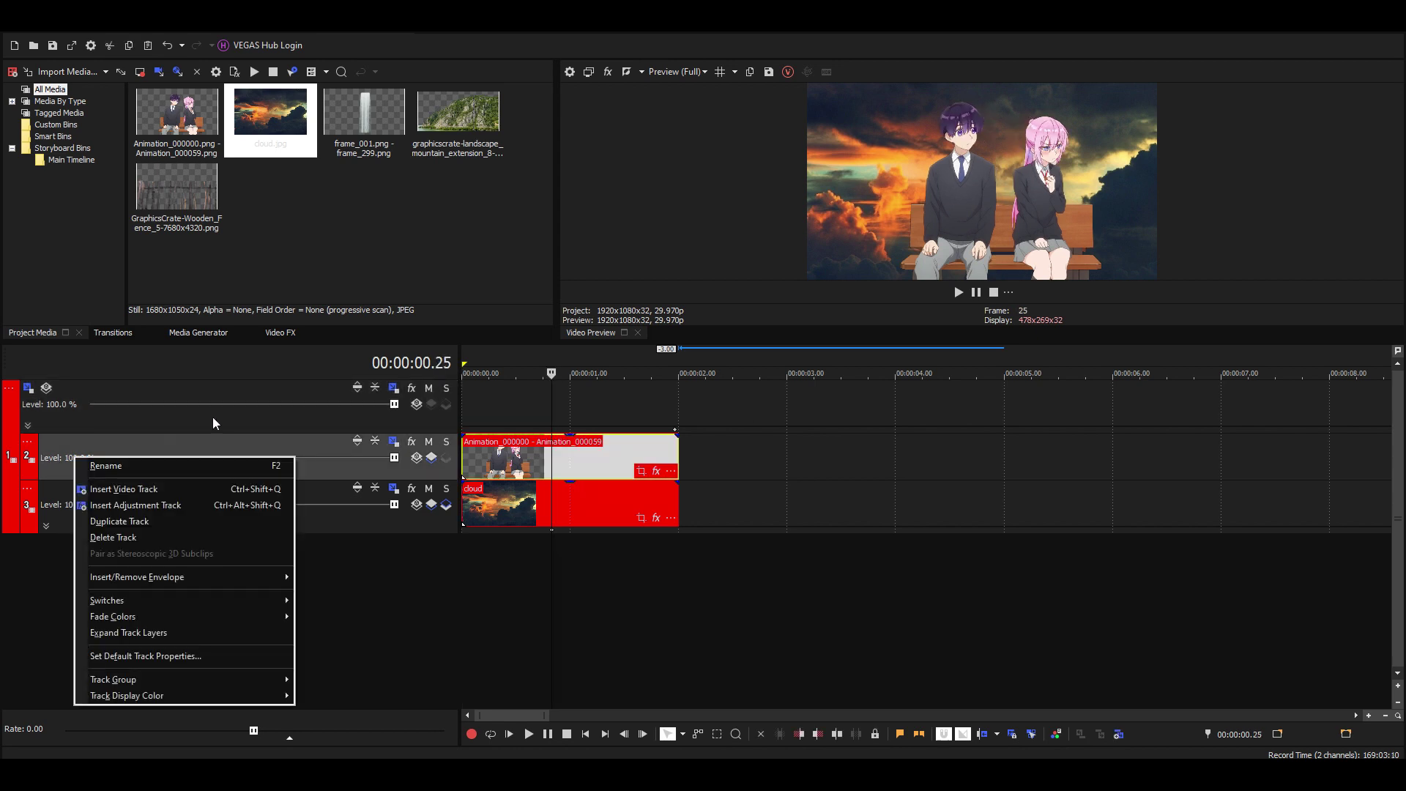
click(119, 521)
click(556, 504)
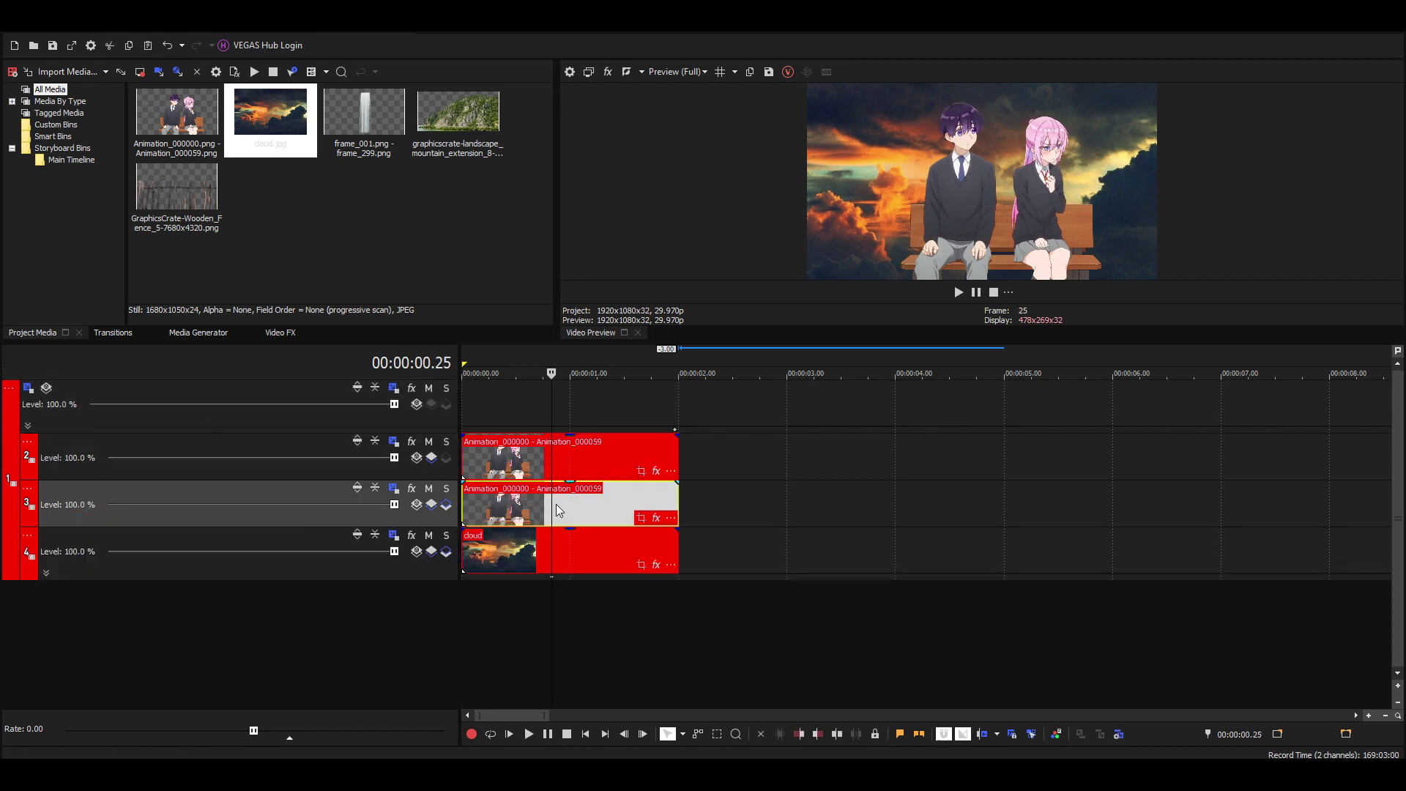
key(Delete)
Place the mountain landscape image at the start of the empty track 3 and trim its end to 00:00:02.00.
drag(443, 145, 465, 512)
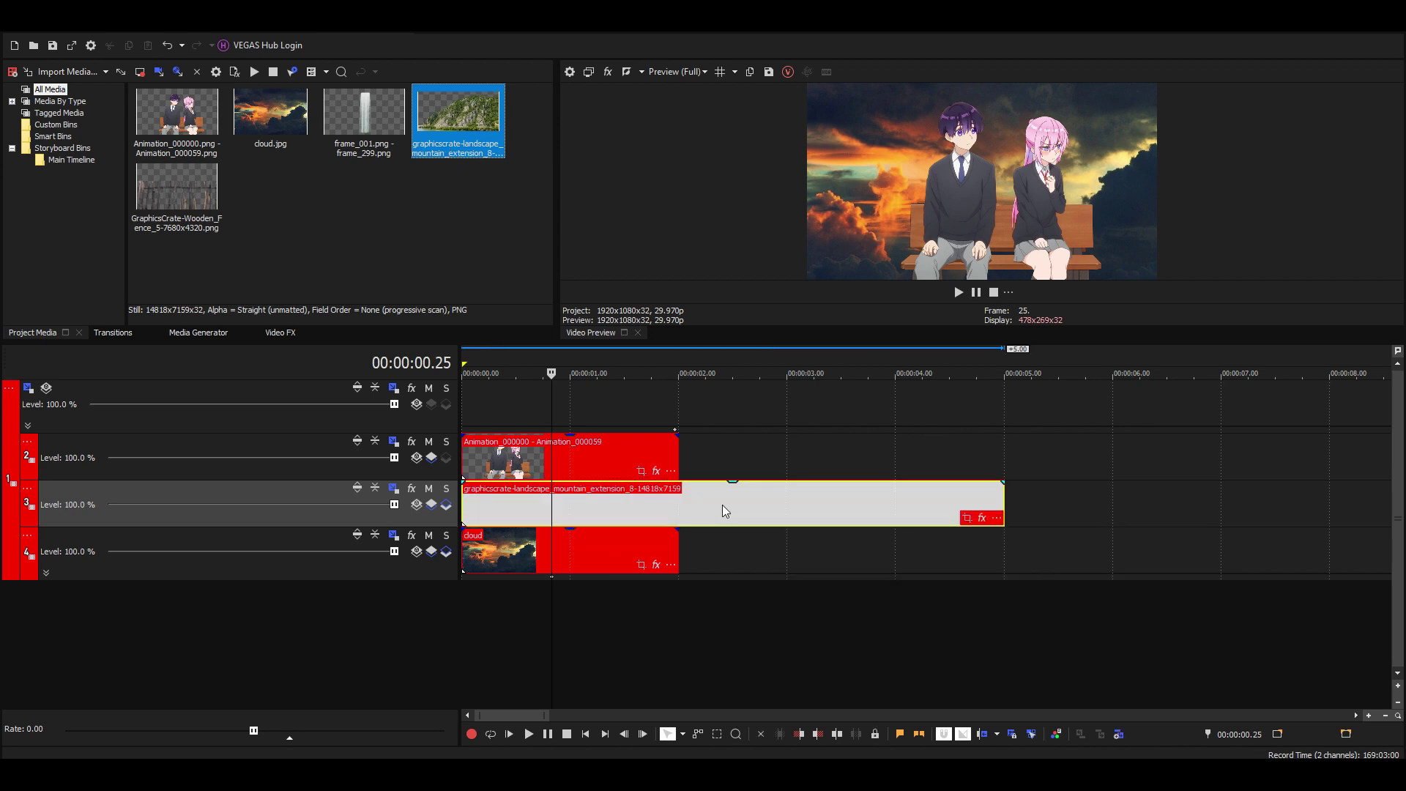
click(672, 504)
click(677, 504)
key(alt+])
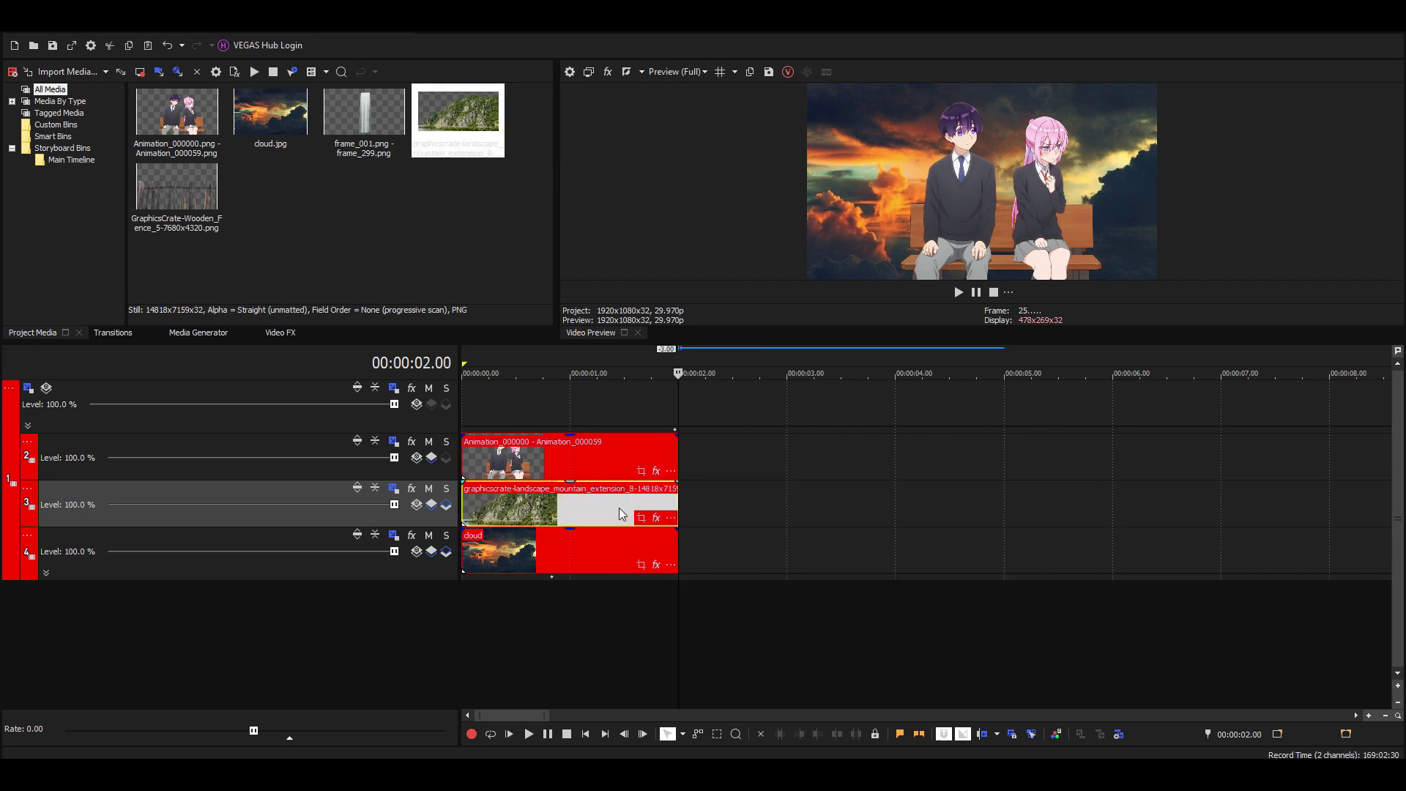
At 00:00:00.24, set the mountain track's Z position to 2,500 in Track Motion and delete its starting position keyframe.
click(548, 516)
click(392, 488)
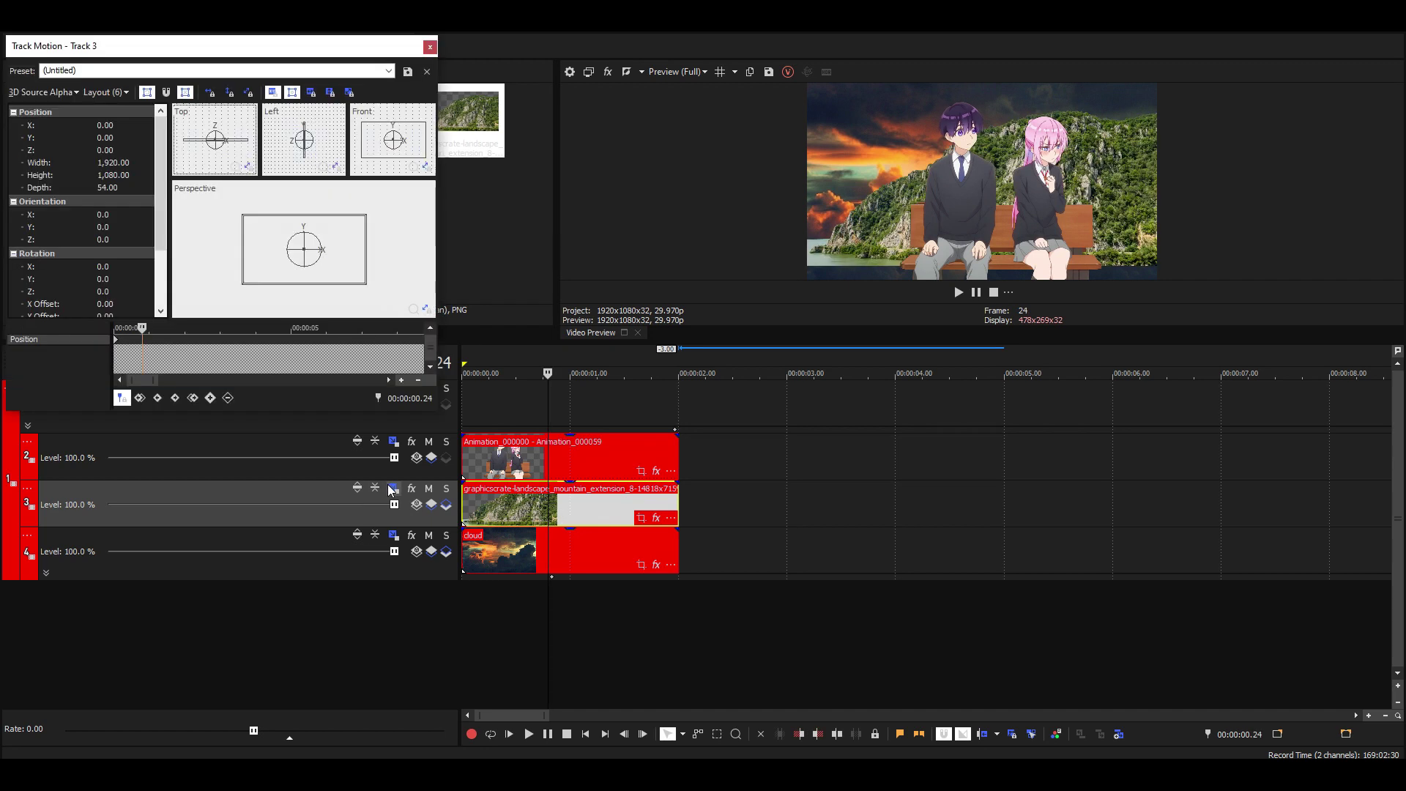
click(114, 148)
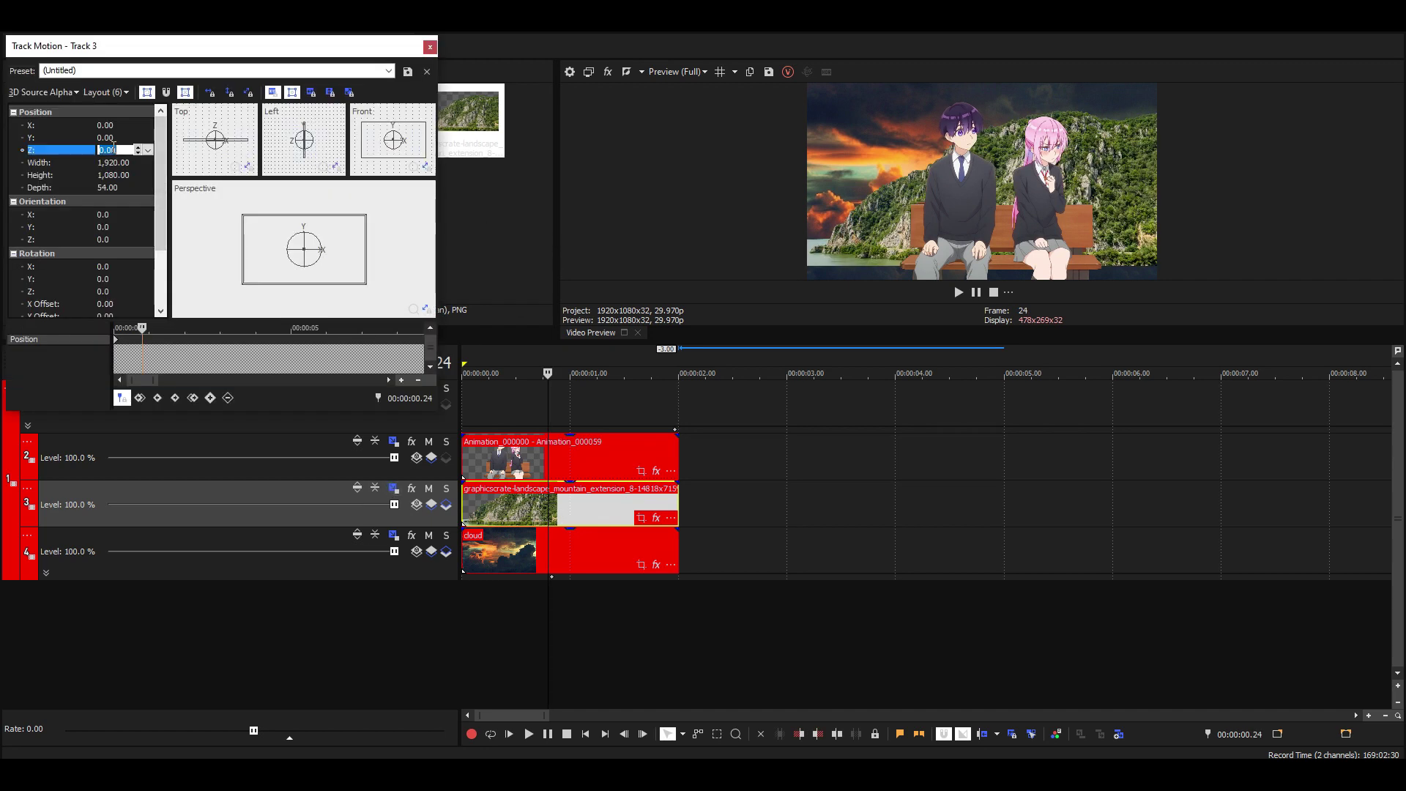
text(2,)
text(50)
key(Return)
right_click(116, 340)
click(165, 407)
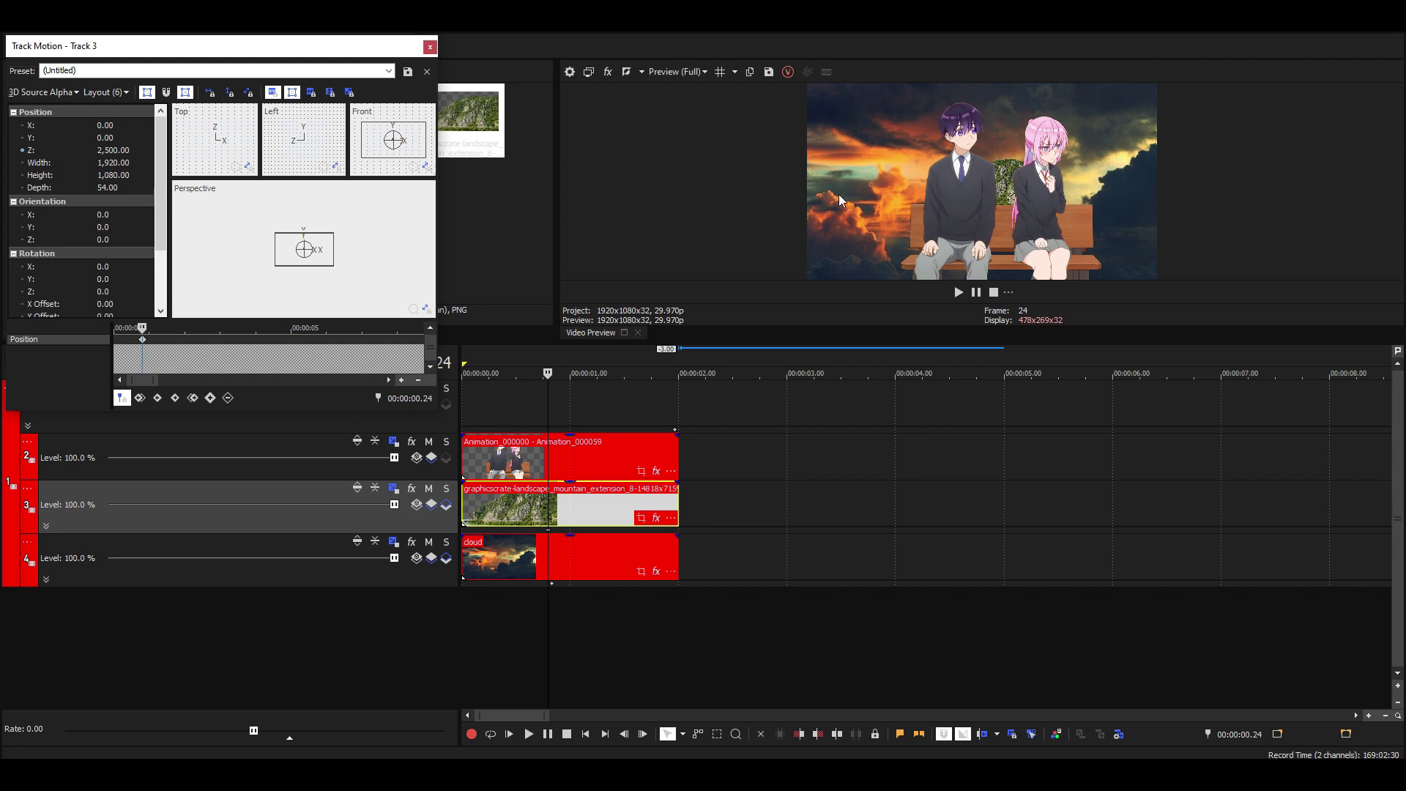
Enlarge the mountain layer by setting its Track Motion depth to 250, trying 100, 300 and 200 first.
double_click(114, 187)
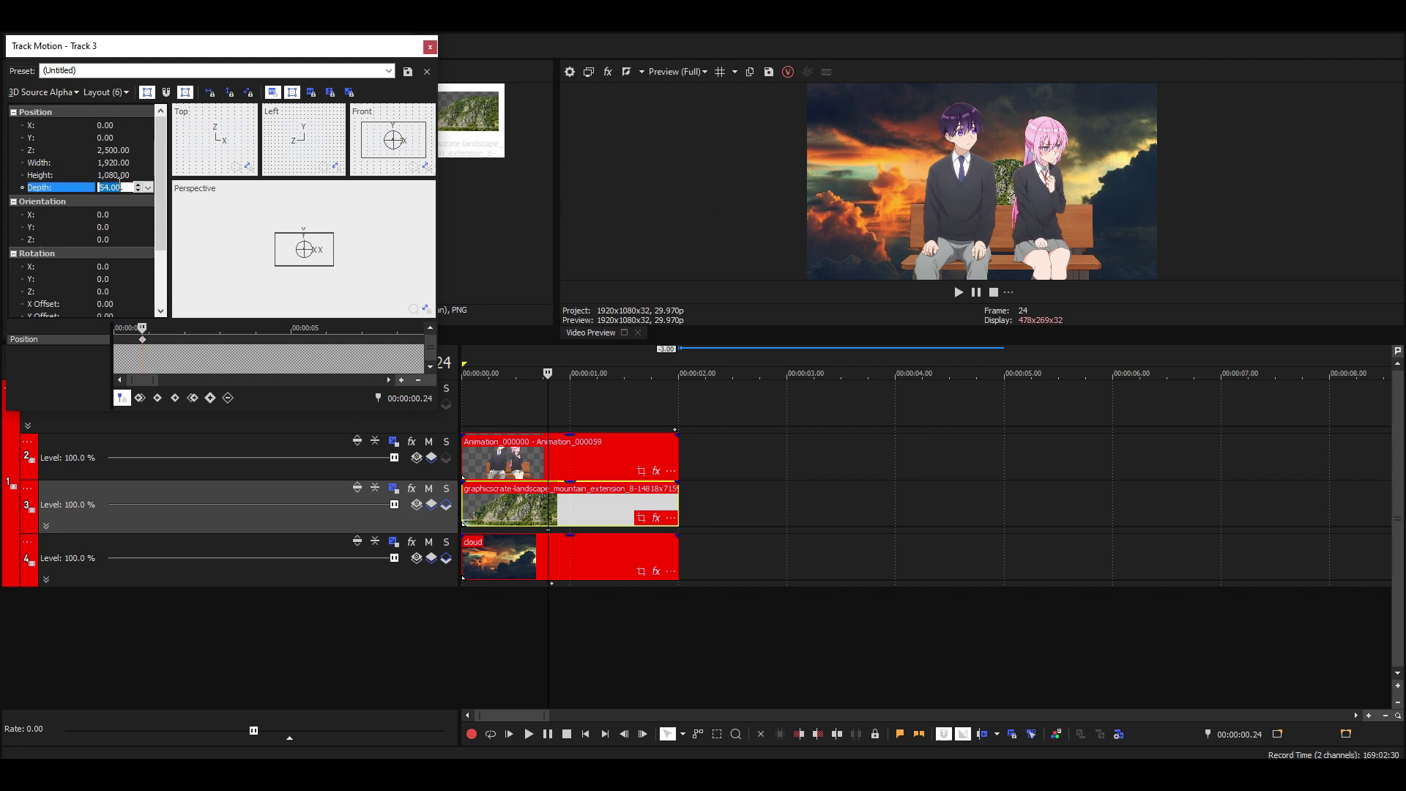
text(1)
key(Return)
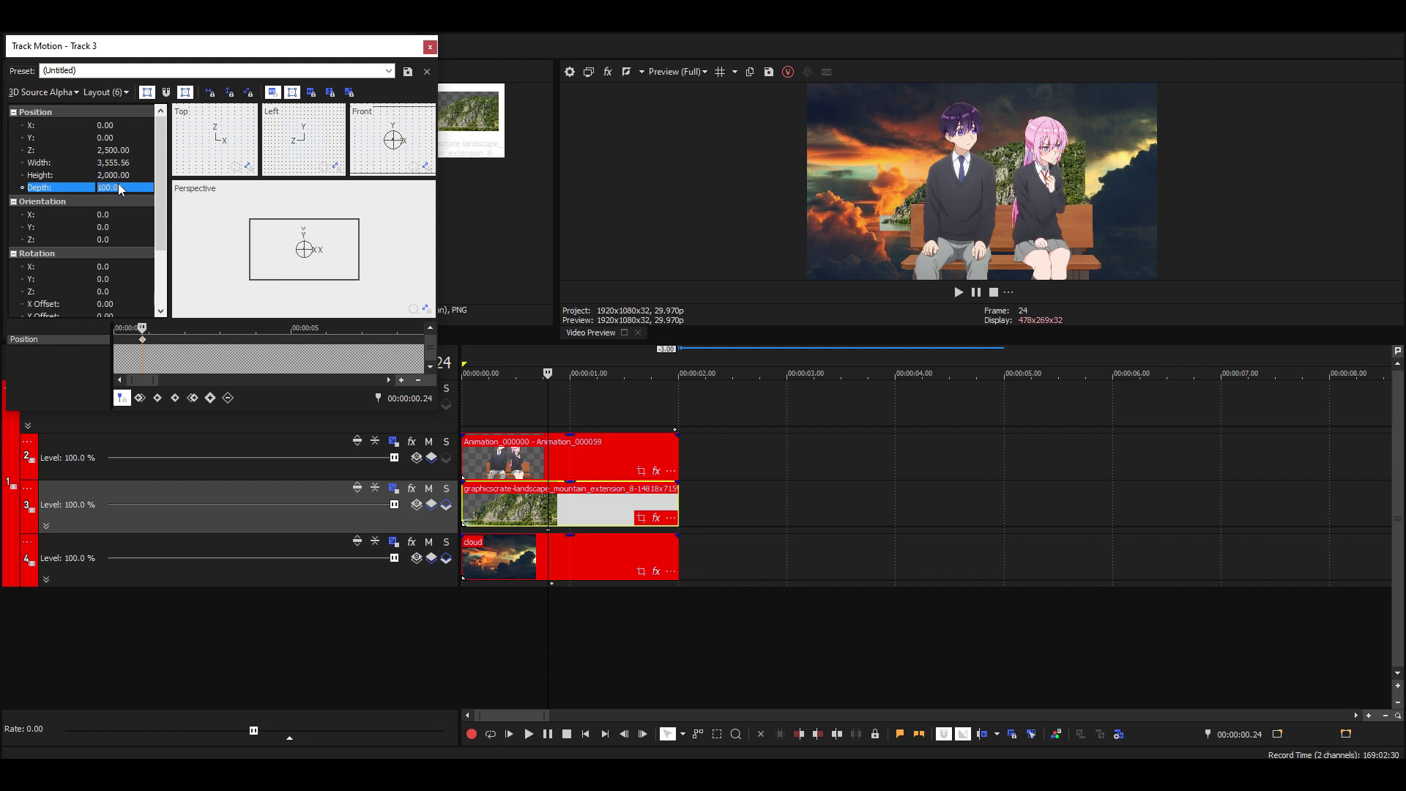
text(300)
key(Return)
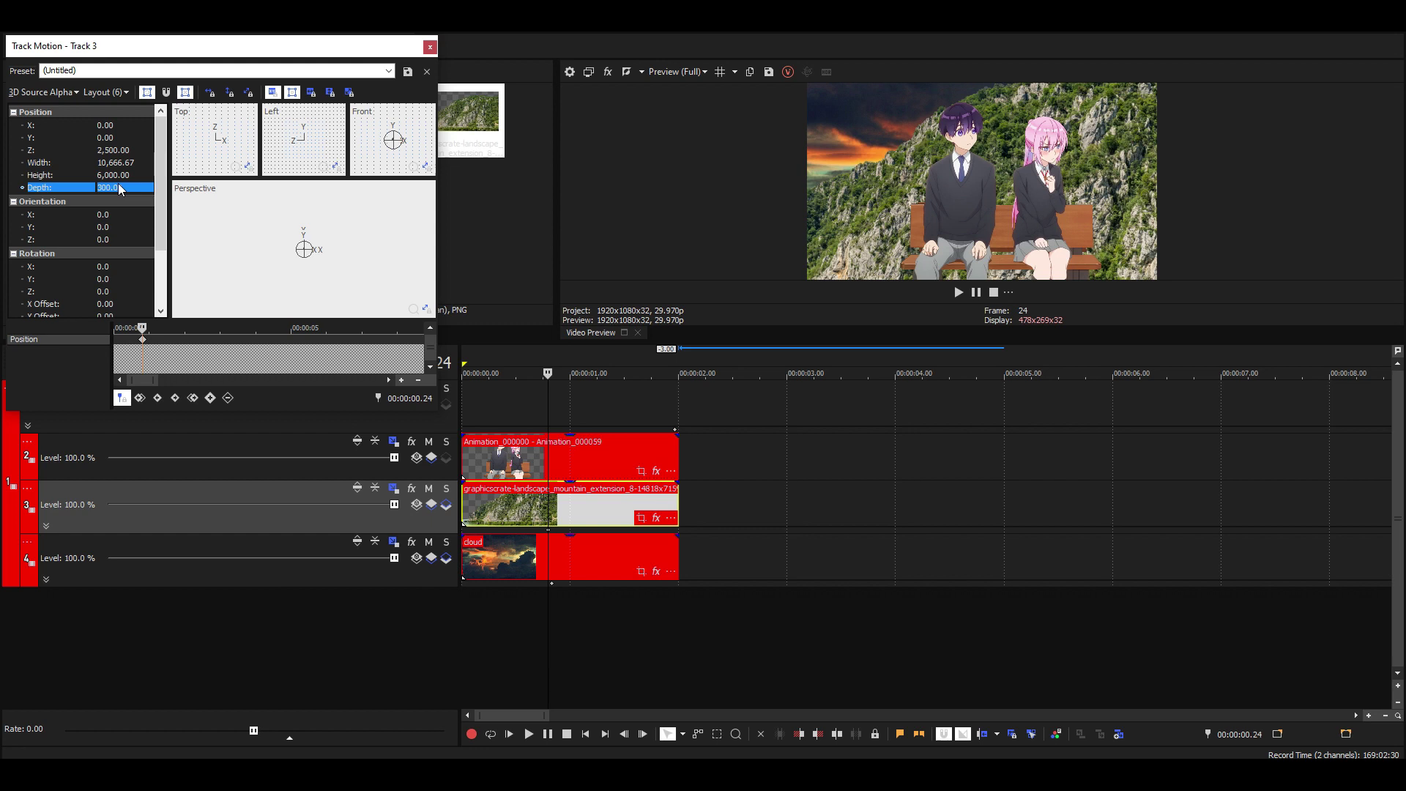
text(2)
key(Return)
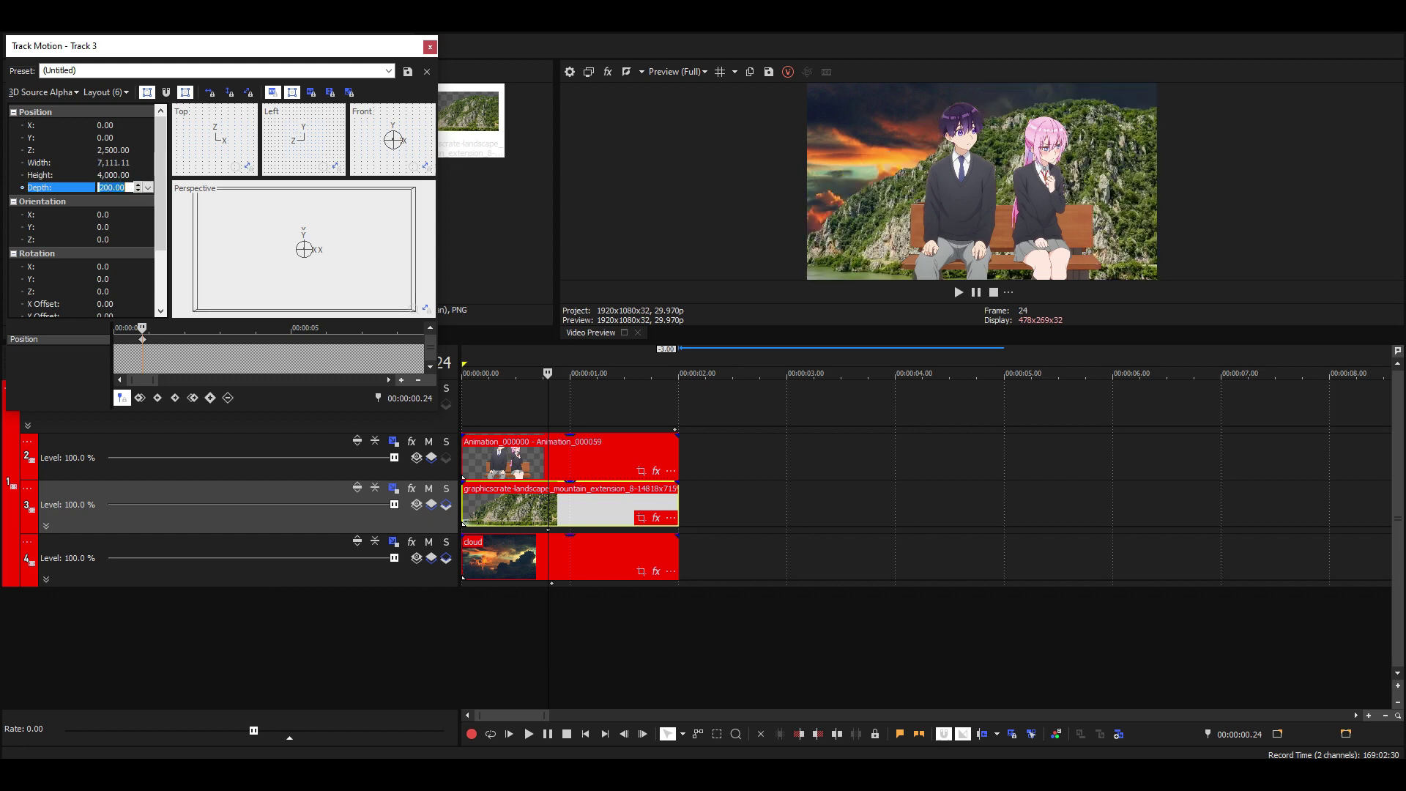
text(250)
key(Return)
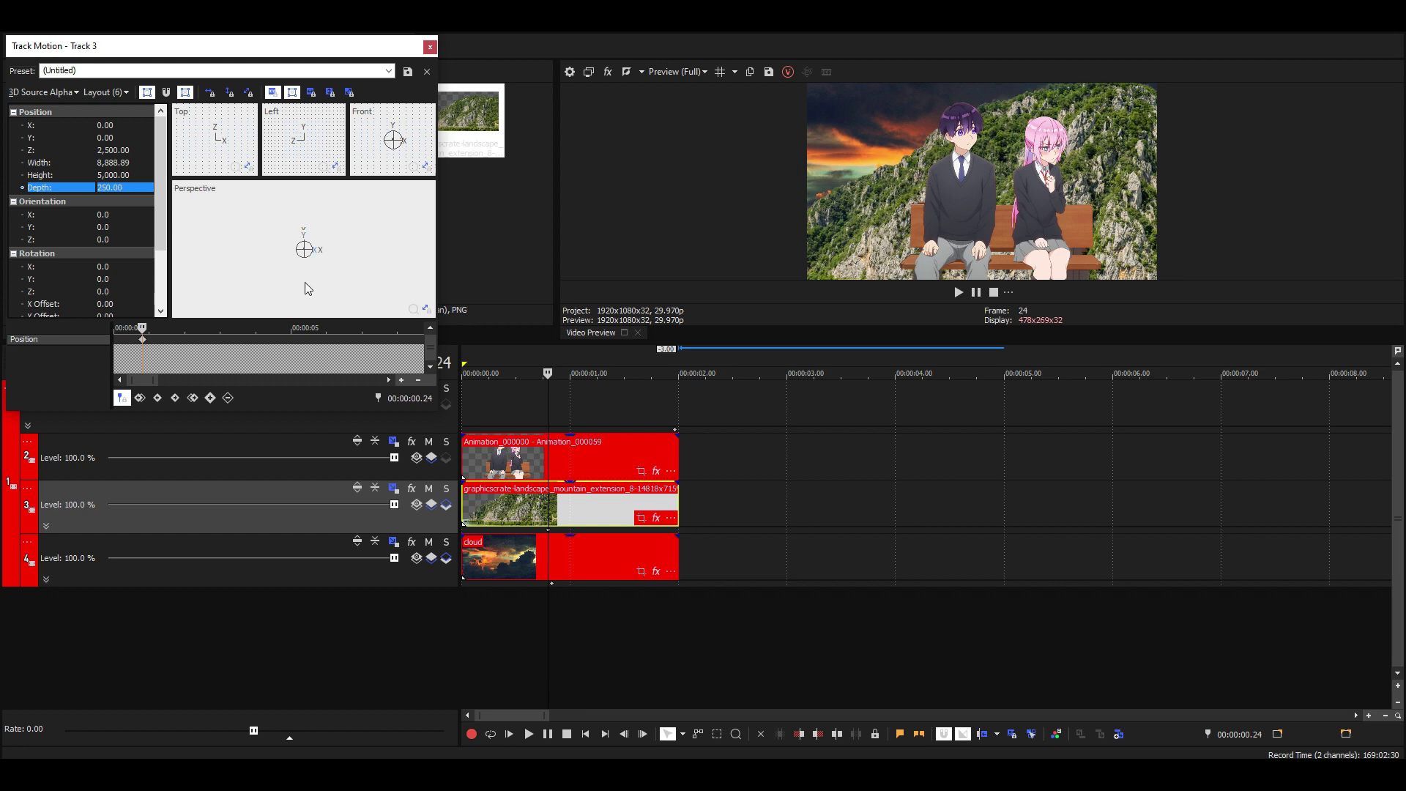
Shift the mountain layer left and slightly up to about X -1,087 and Y 192, and close Track Motion.
drag(314, 256, 282, 253)
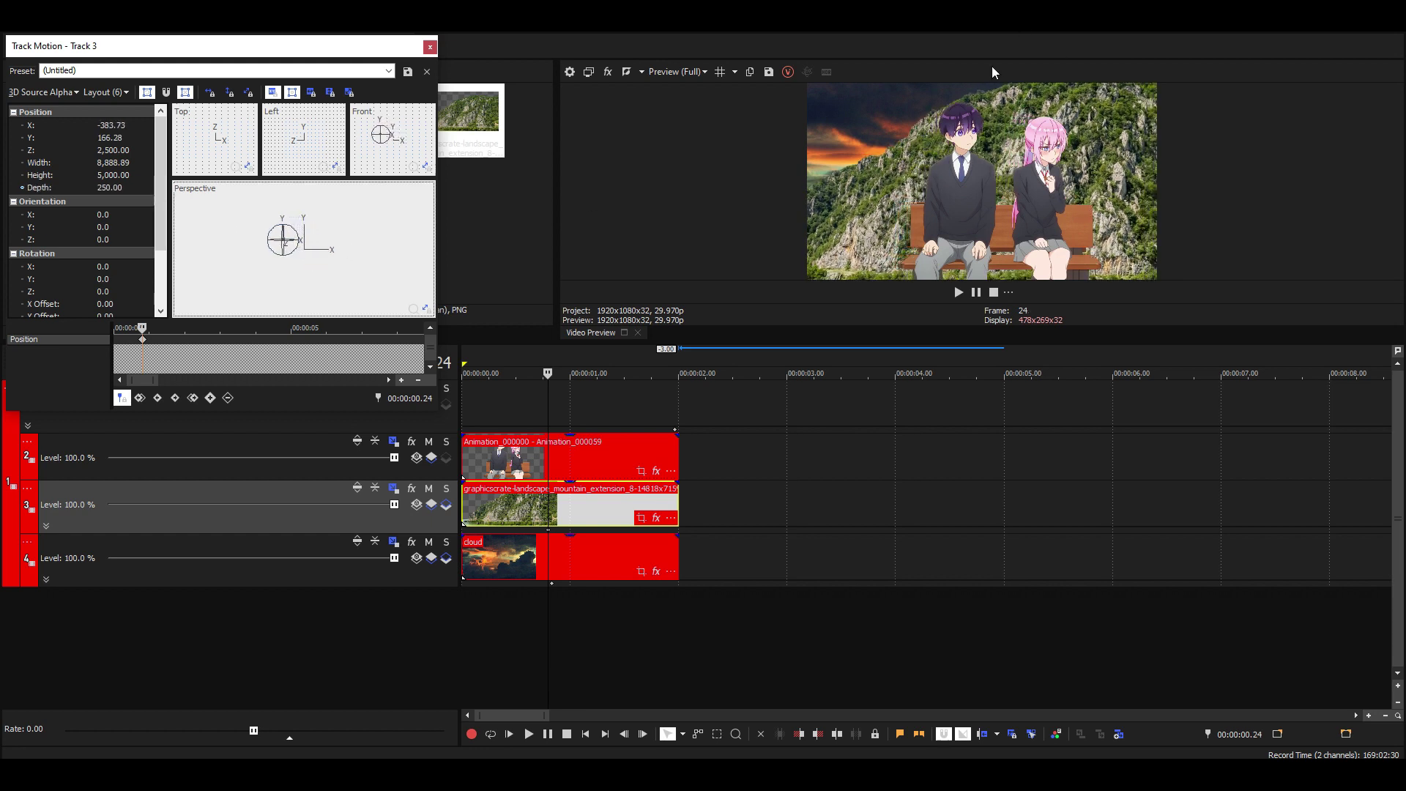
key(Left)
key(Left)
key(Left)
key(Left)
key(Left)
key(Left)
key(Left)
key(Left)
key(Left)
key(Left)
key(Left)
key(Left)
key(Left)
key(Left)
key(Left)
key(Left)
key(Left)
key(Left)
key(Left)
key(Left)
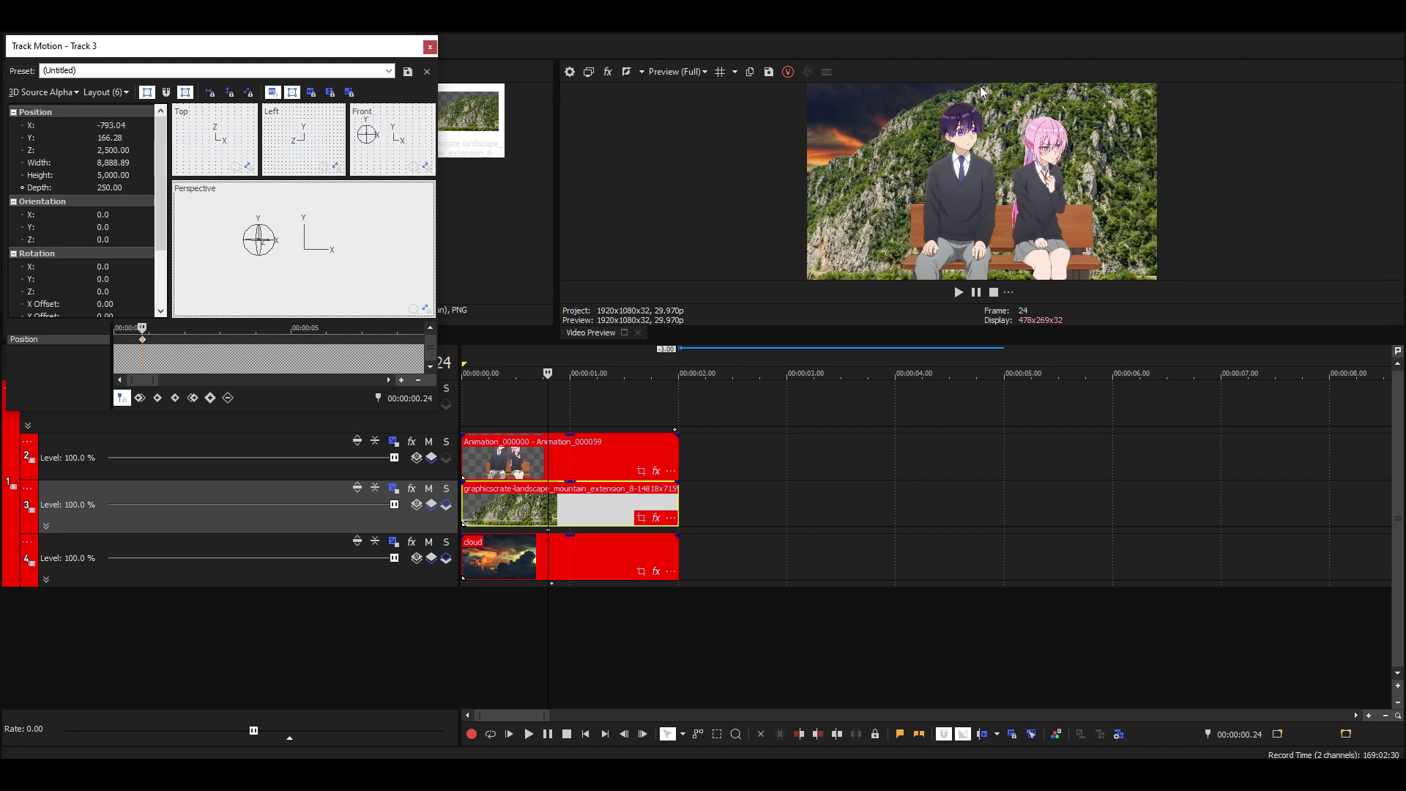
key(Left)
key(Left)
key(Left)
key(Left)
key(Left)
key(Left)
key(Left)
key(Left)
key(Left)
key(Left)
key(Left)
key(Left)
key(Left)
key(Left)
key(Left)
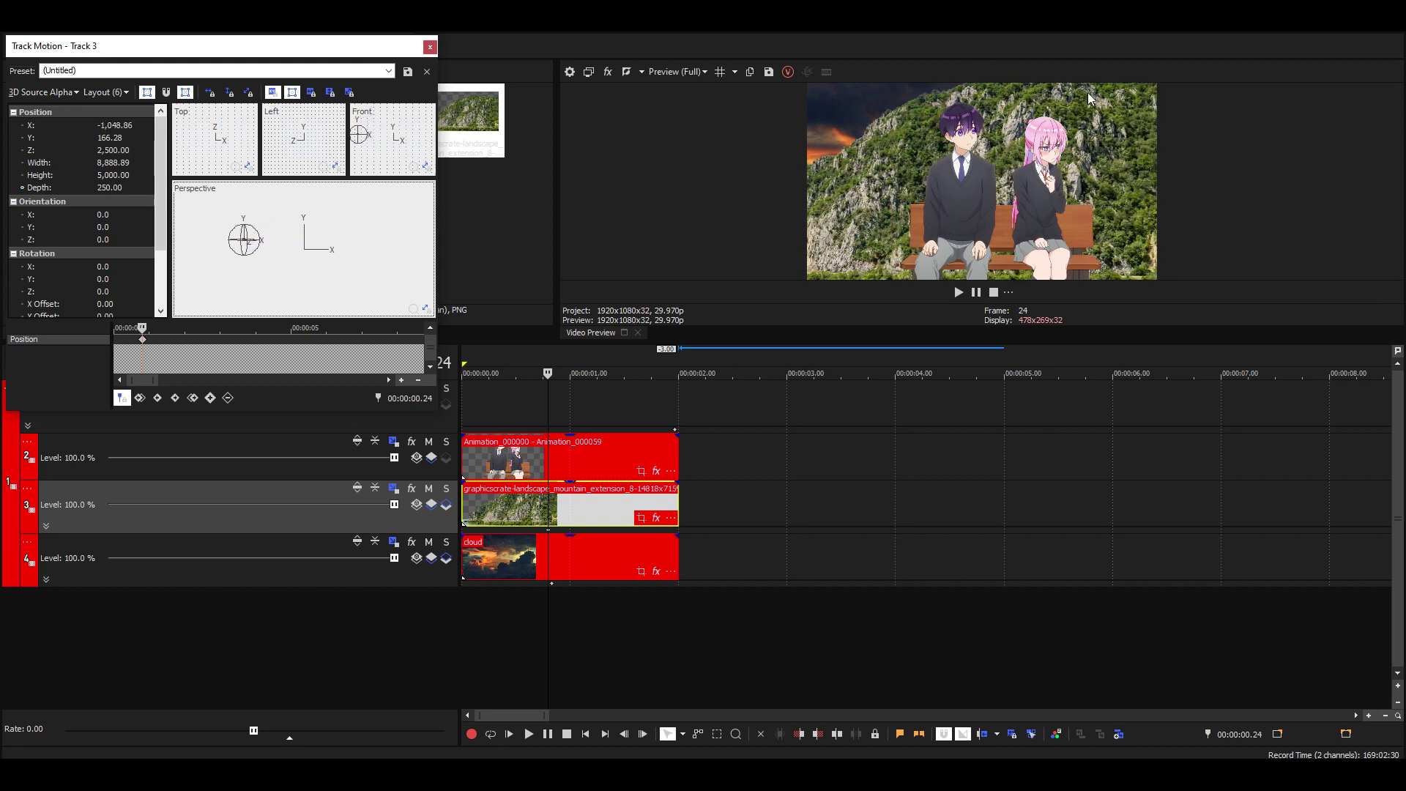
key(Up)
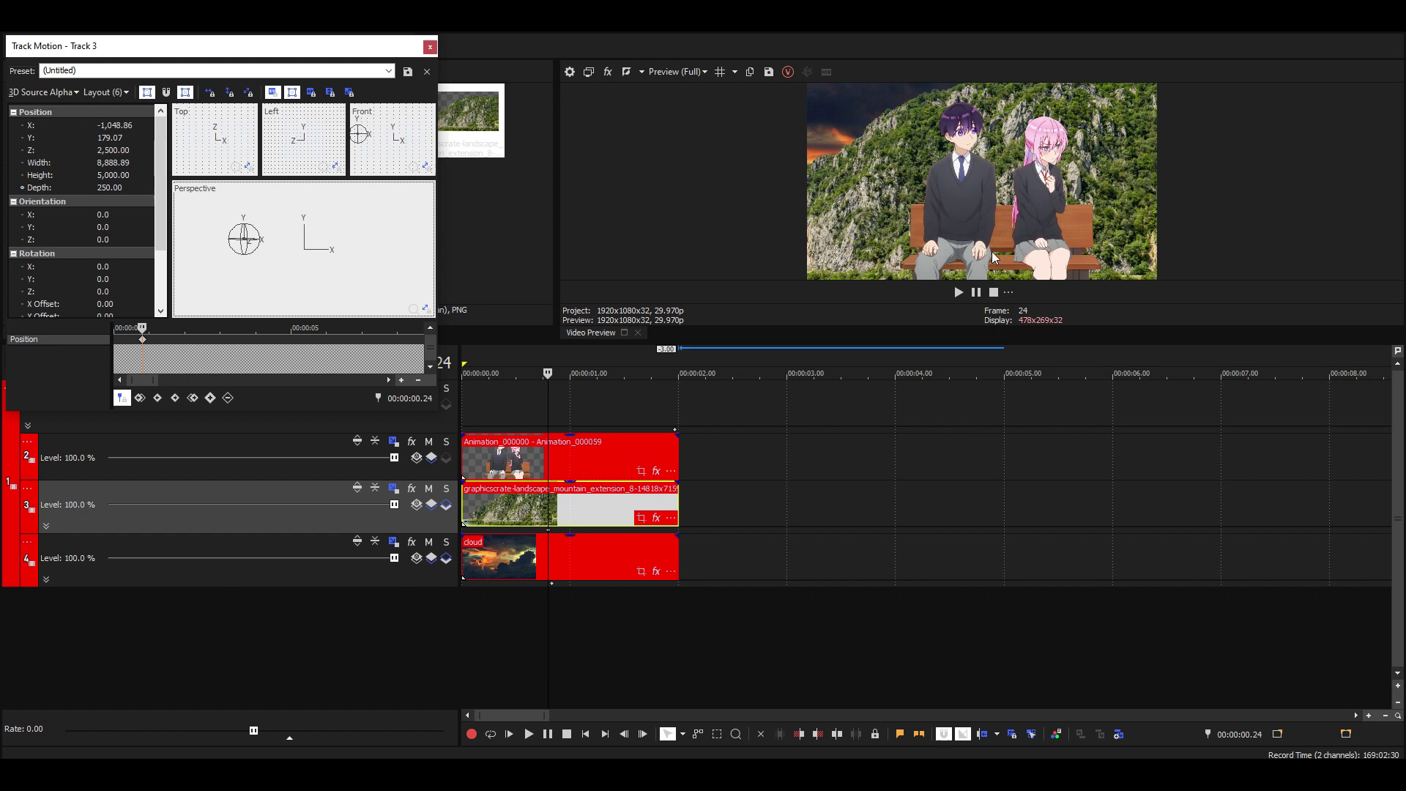
key(Up)
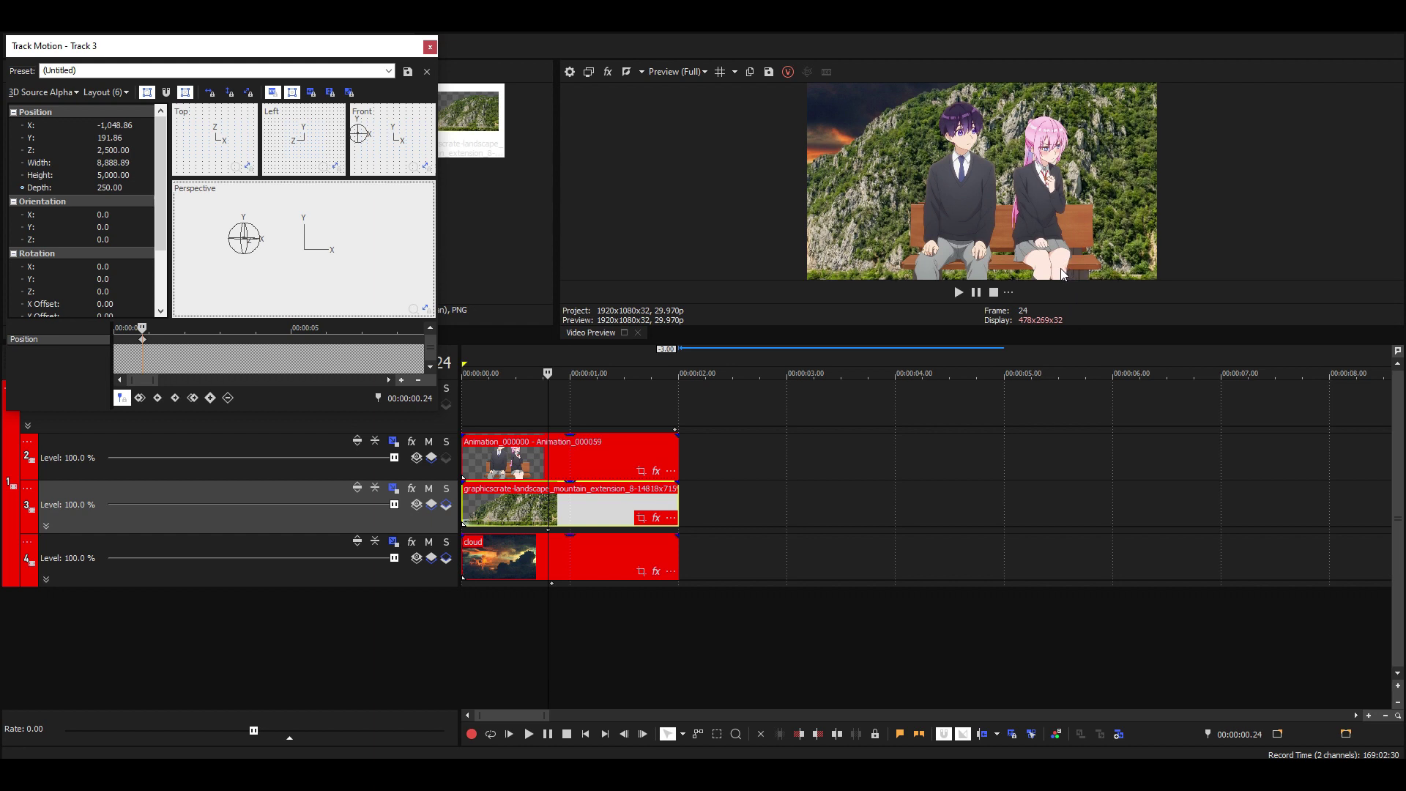
key(Left)
key(Left)
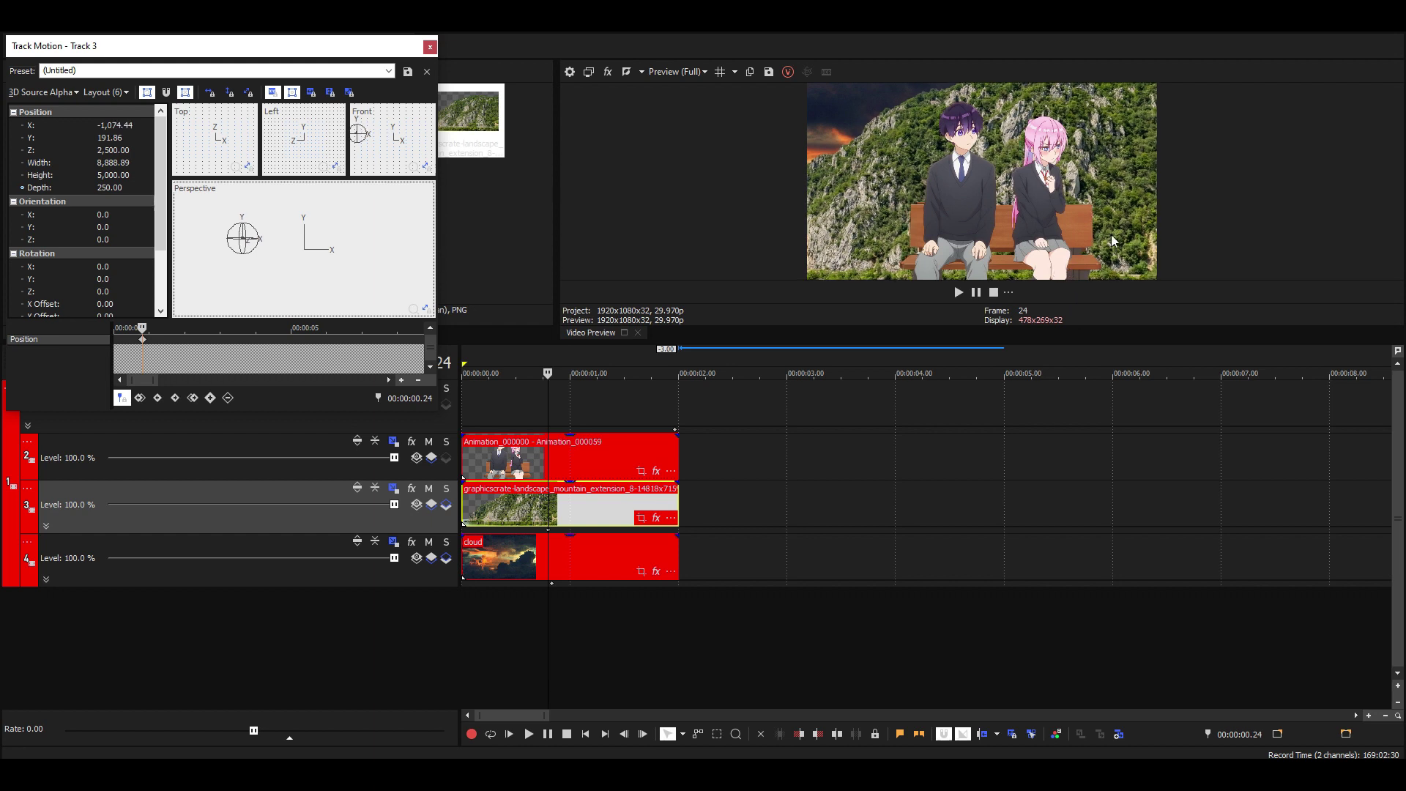
key(Left)
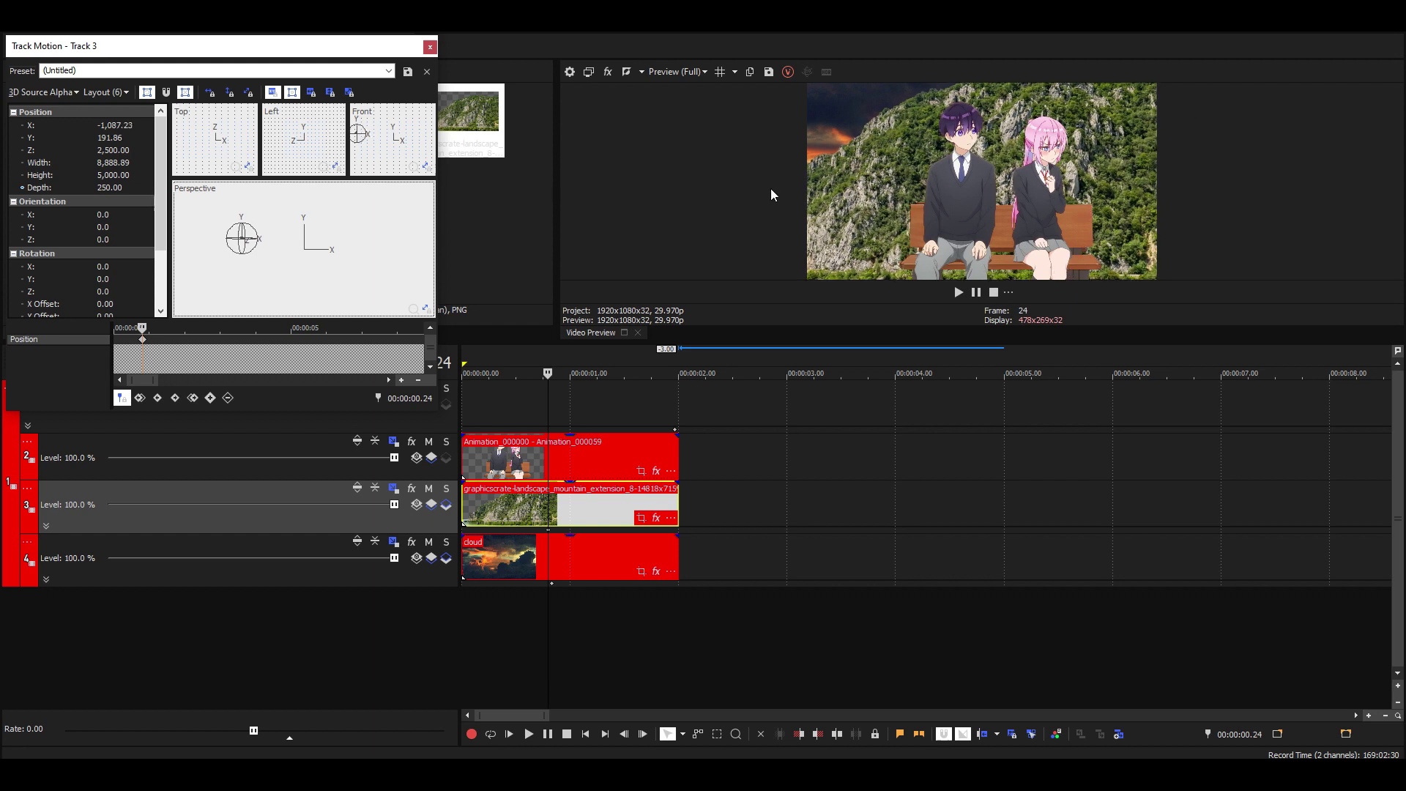
click(430, 46)
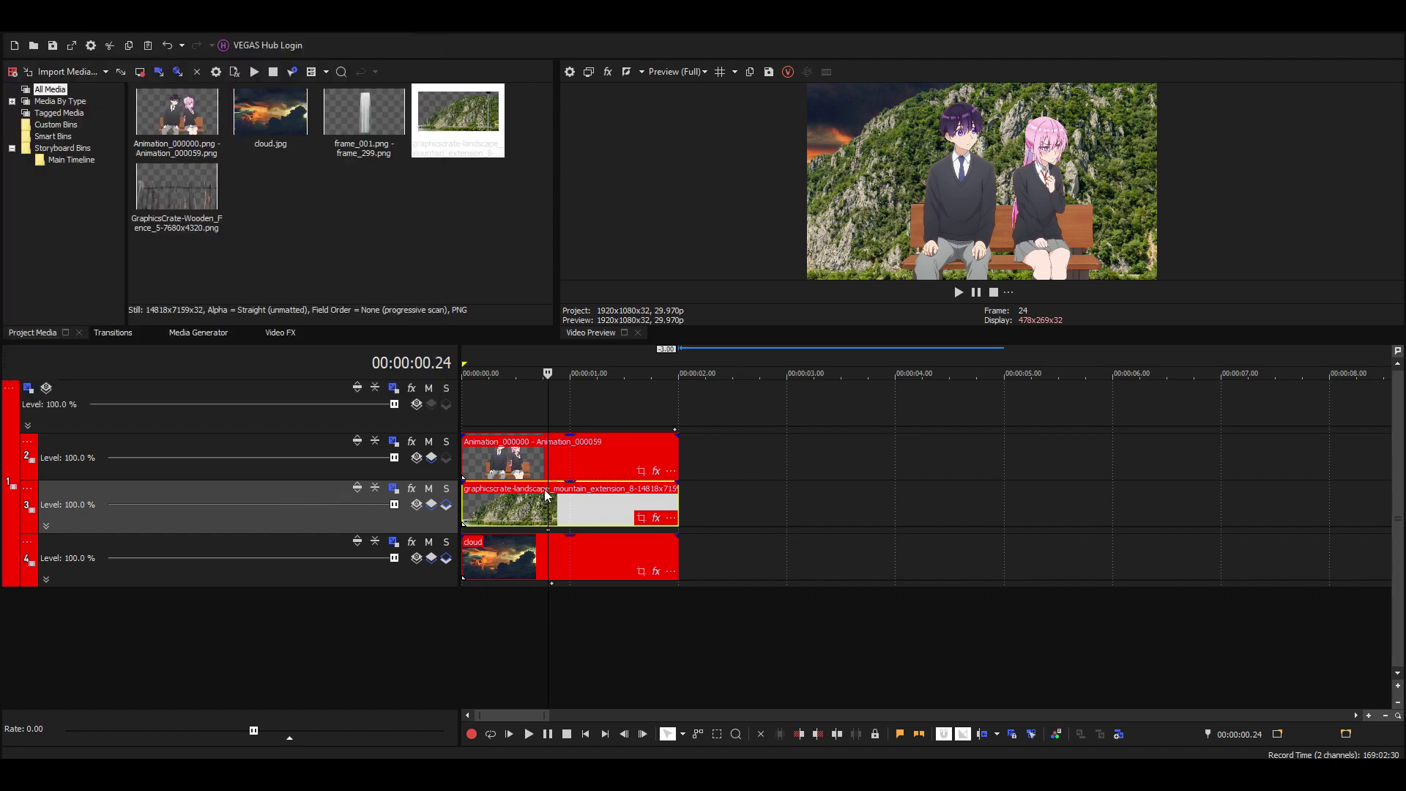
Duplicate the mountain track and delete the mountain clip on the upper of the two tracks.
click(578, 374)
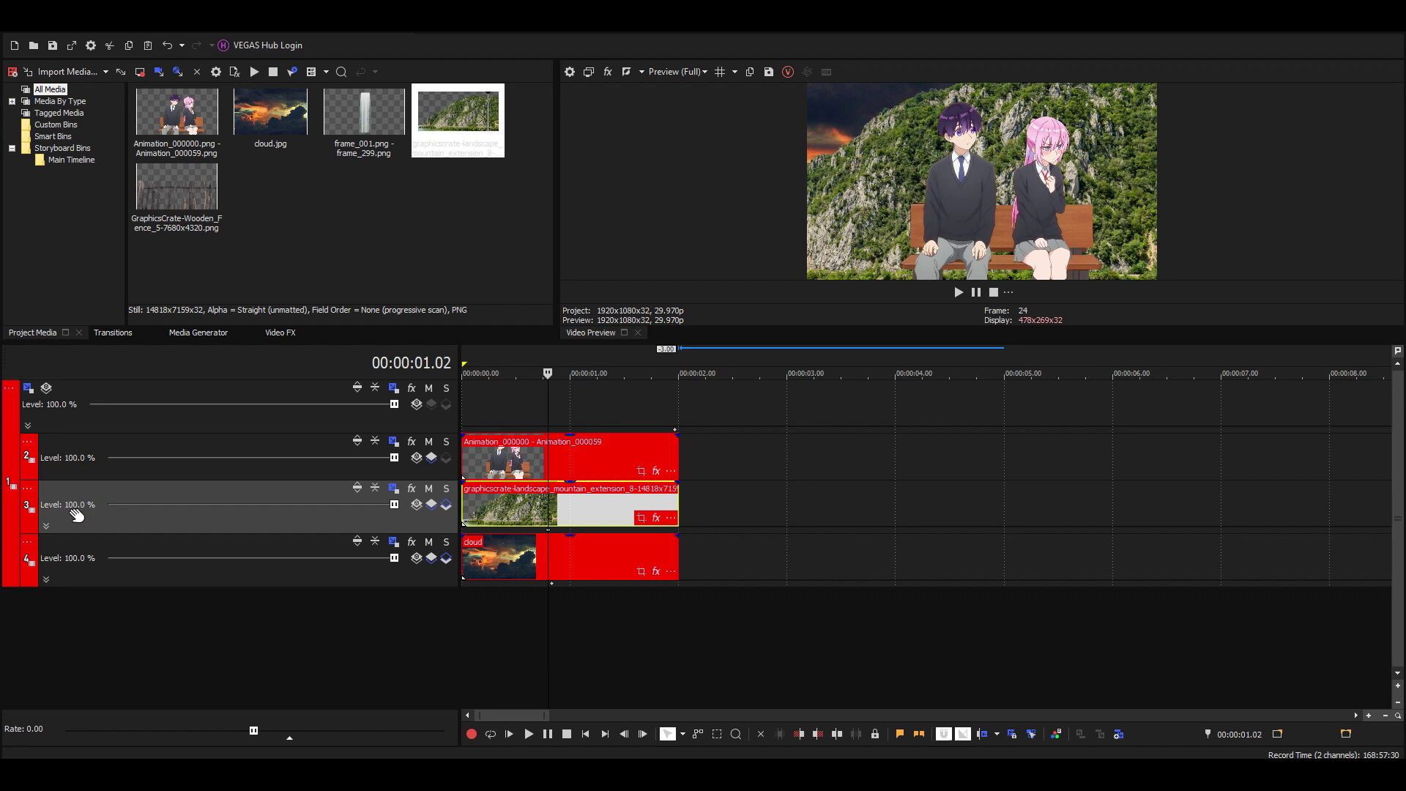
right_click(72, 505)
click(143, 571)
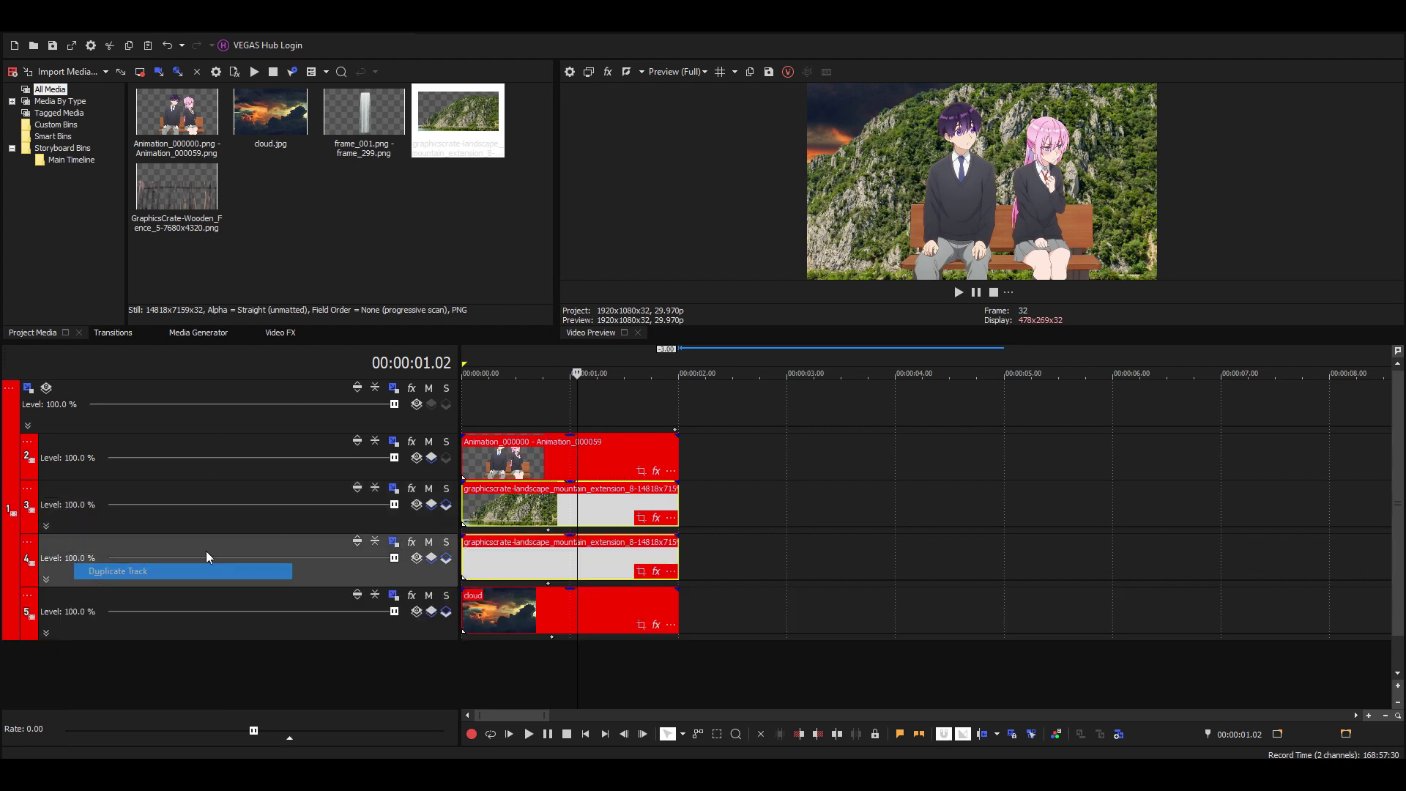
click(560, 508)
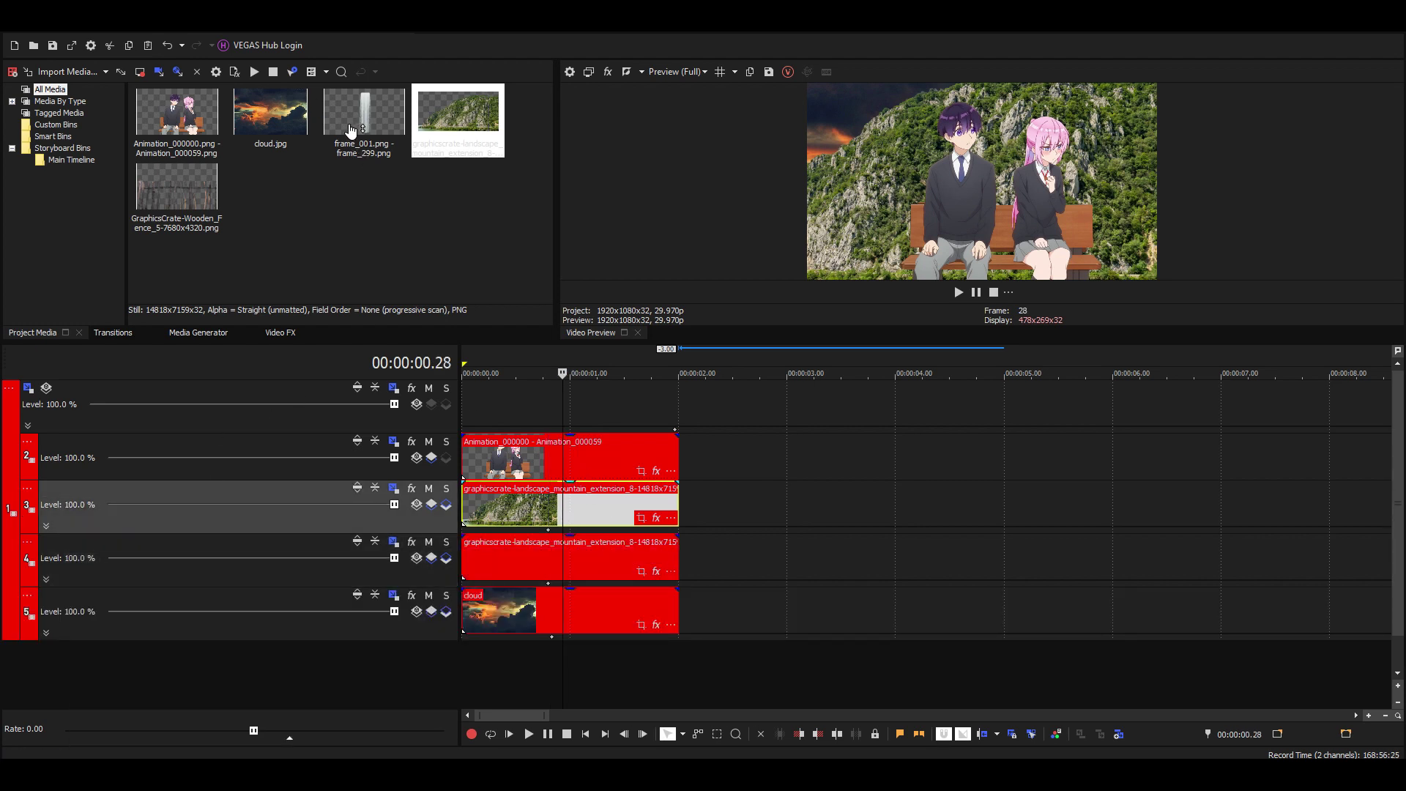
key(Delete)
Place the frame_001–frame_299 waterfall sequence on the empty track 3, ending at 00:00:02.00, and move the playhead to 00:00:00.24.
click(377, 152)
drag(384, 152, 678, 513)
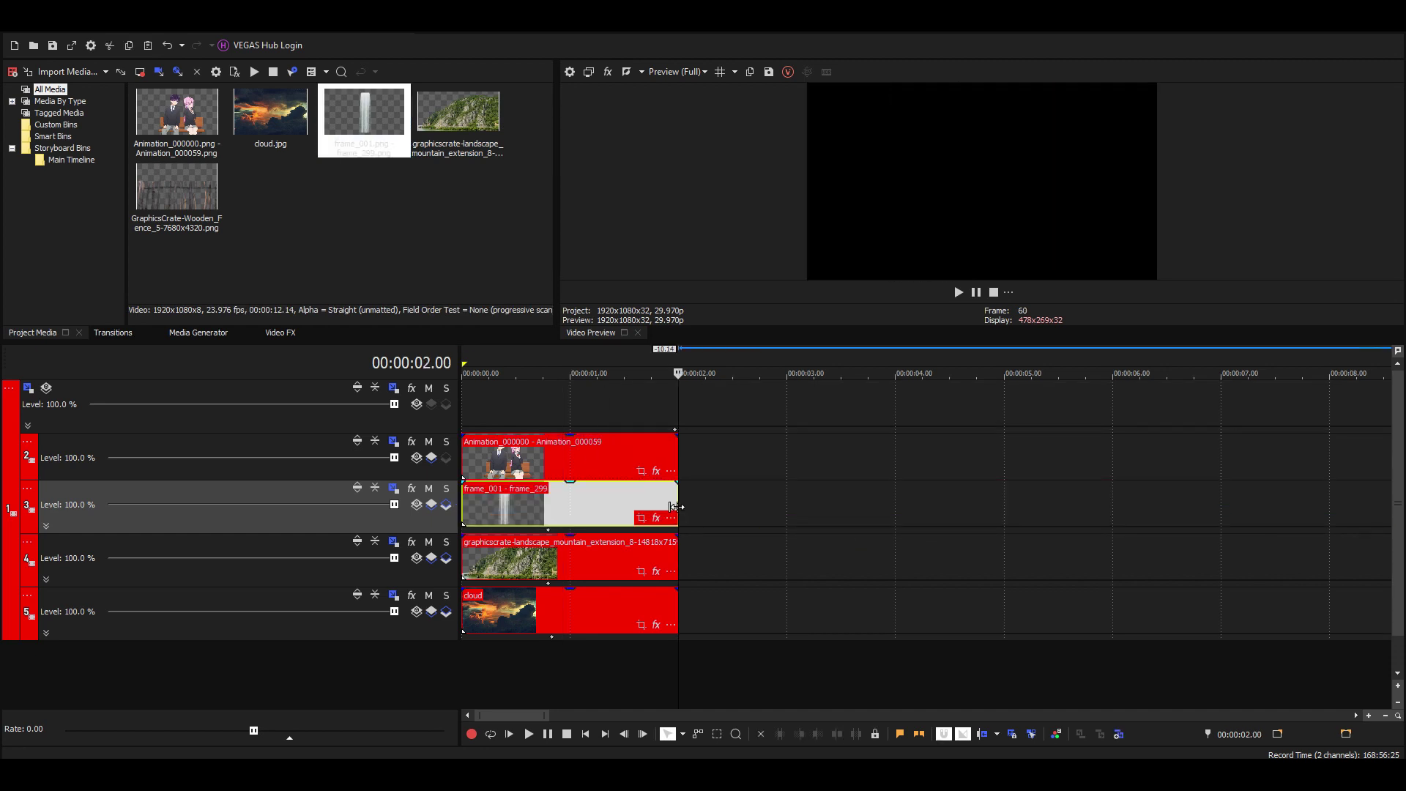
click(555, 505)
key(Left)
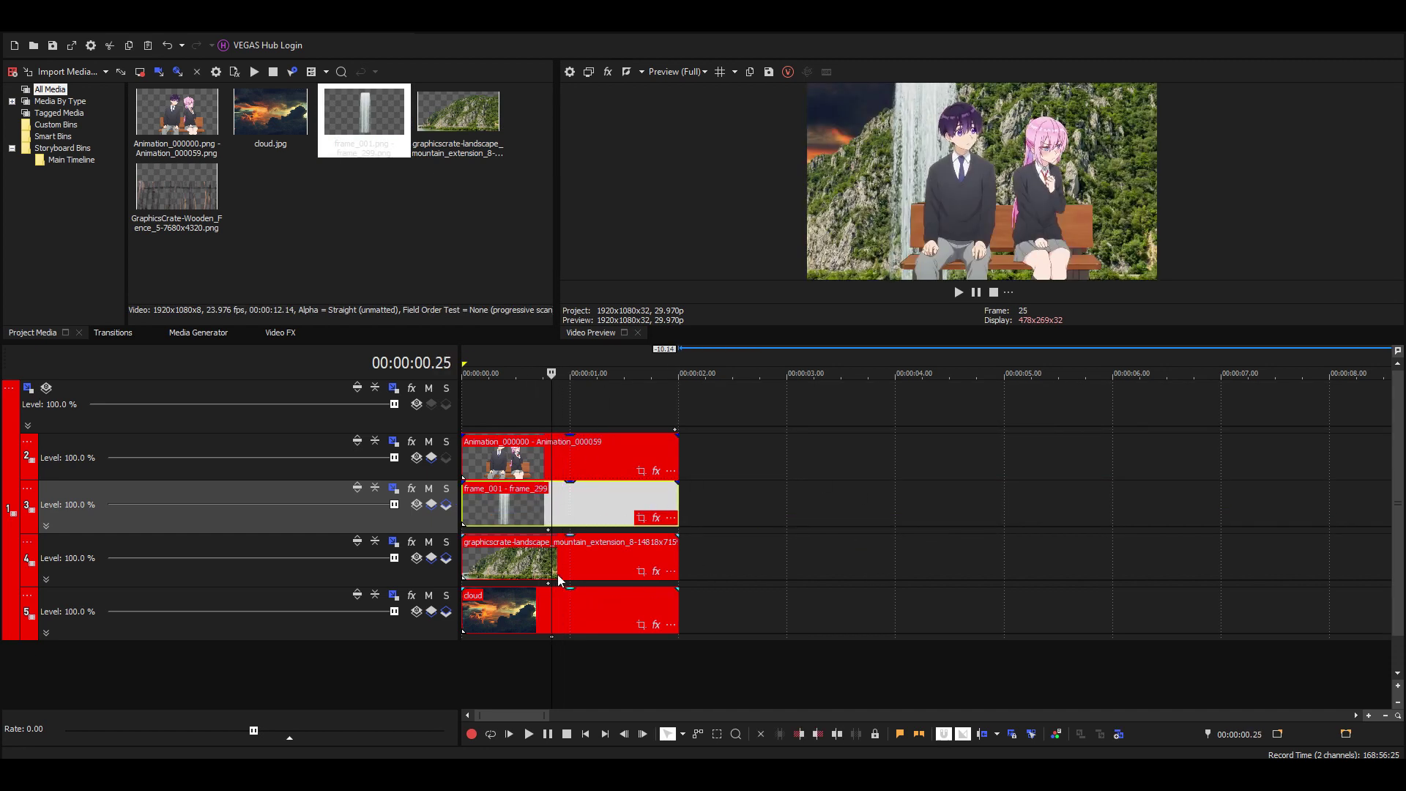
key(Left)
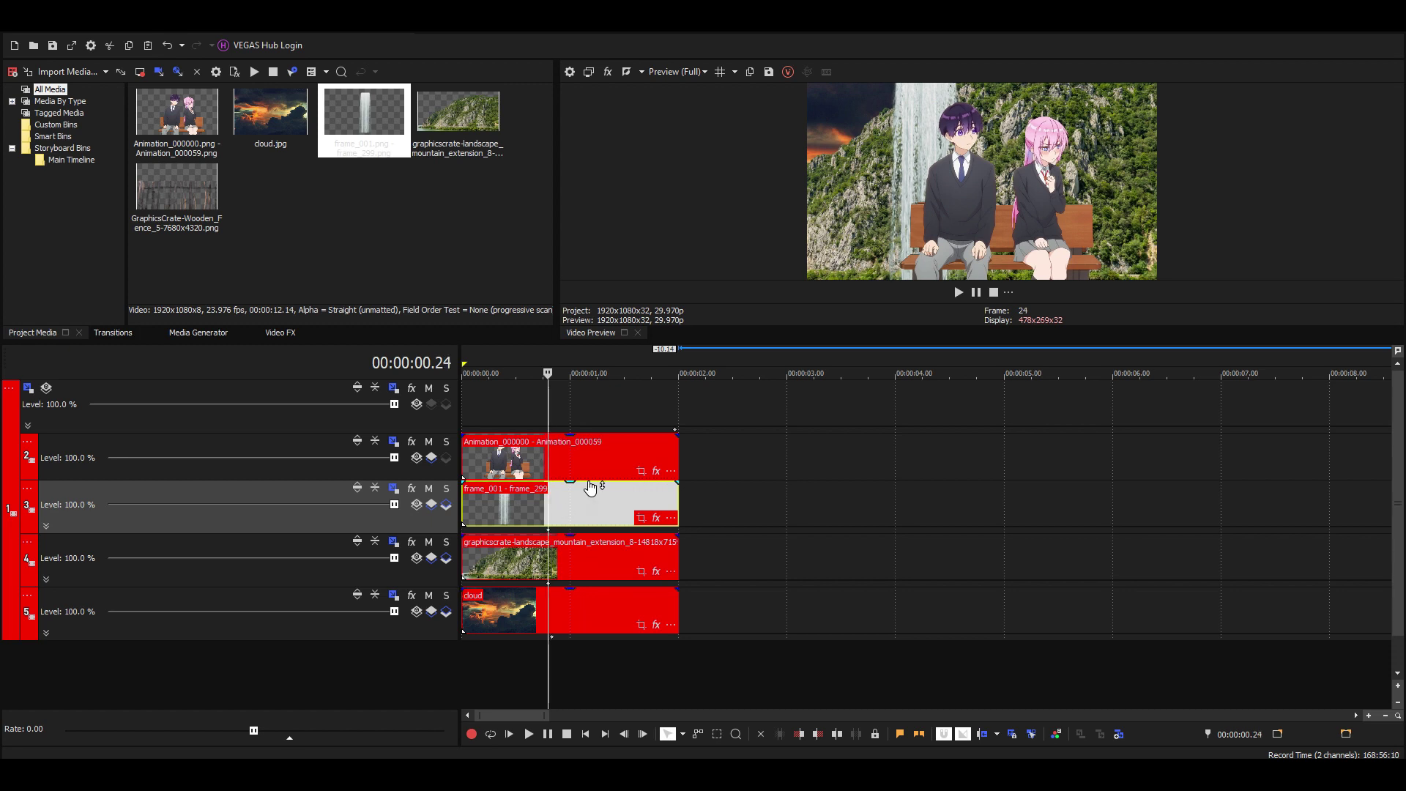
Shift the waterfall layer on track 3 right in Track Motion to about X 322.
click(391, 489)
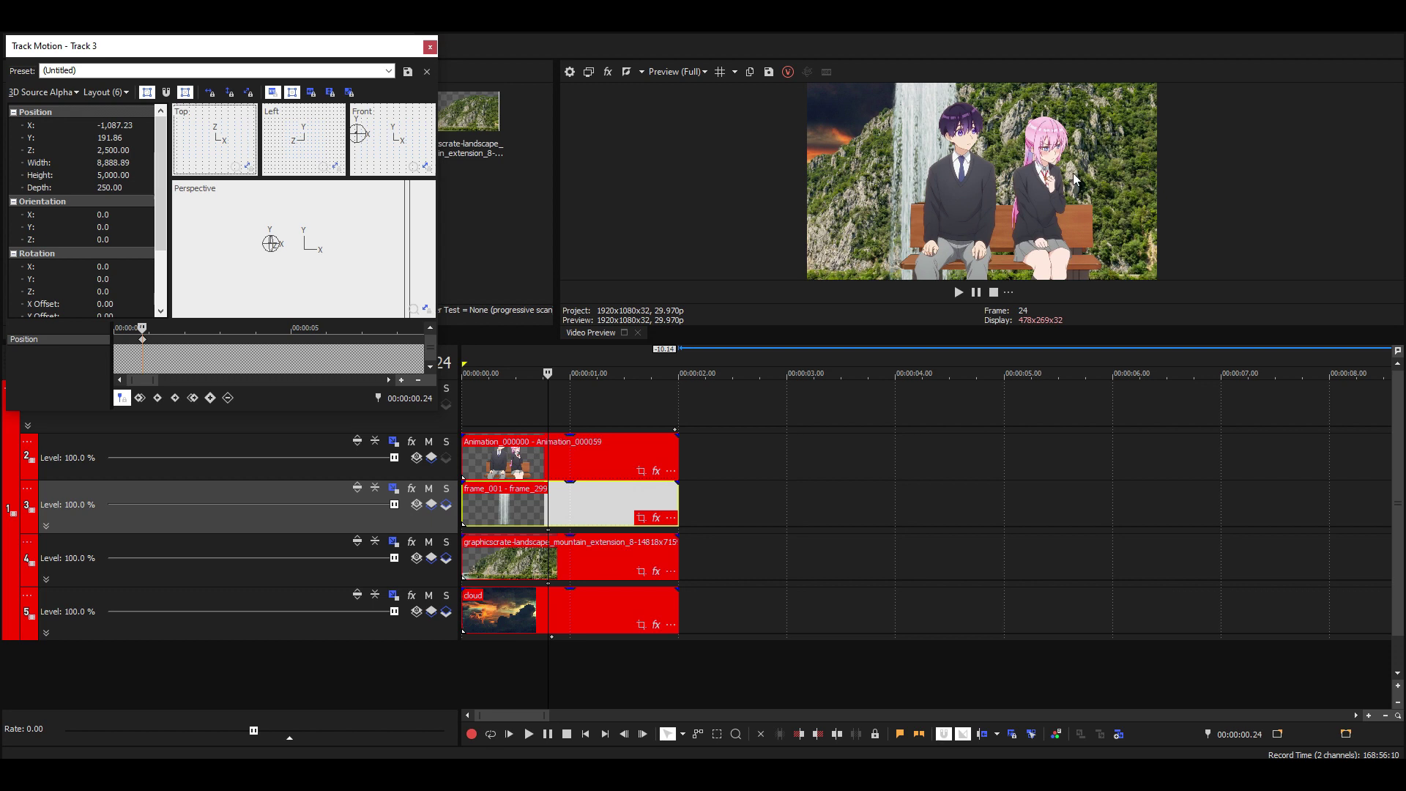
click(375, 275)
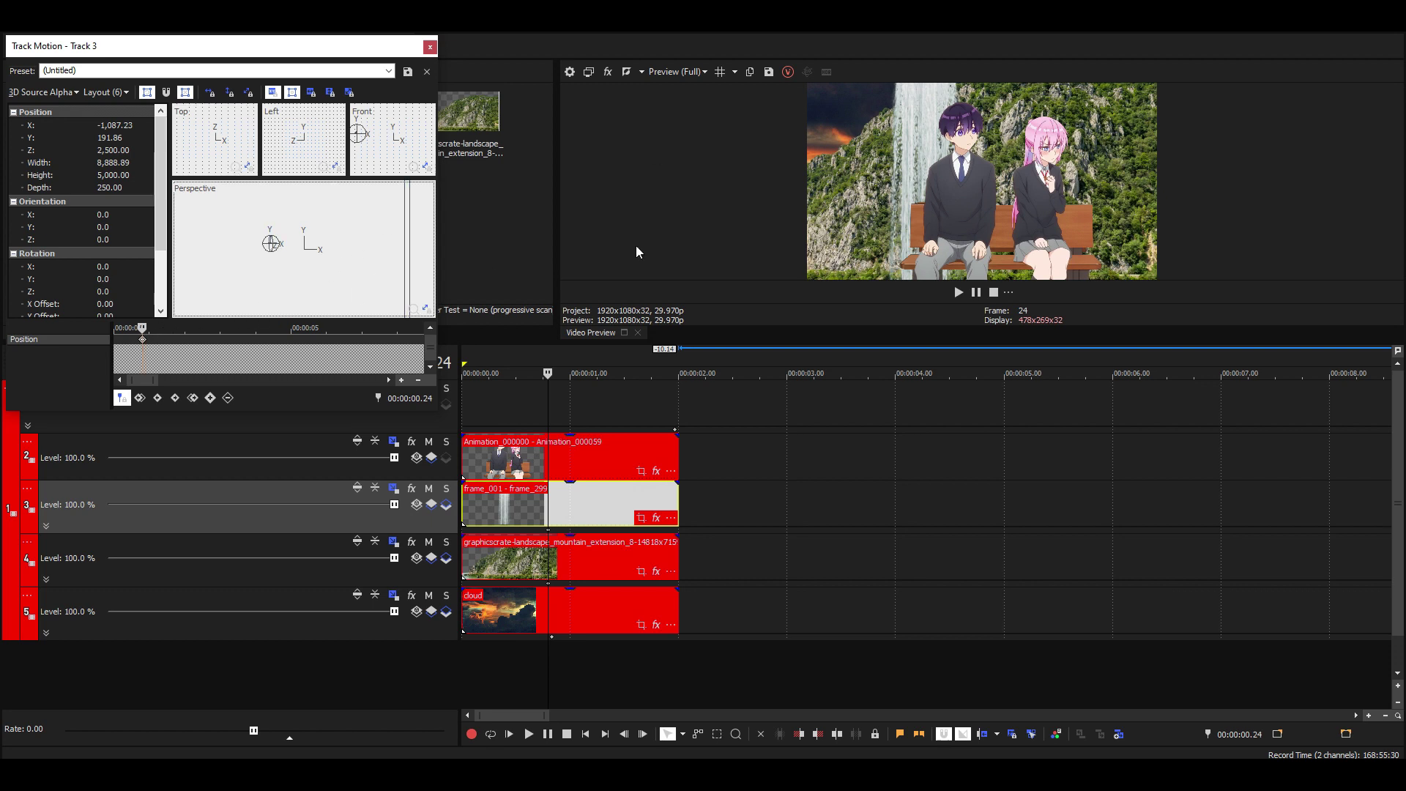
drag(364, 133, 367, 133)
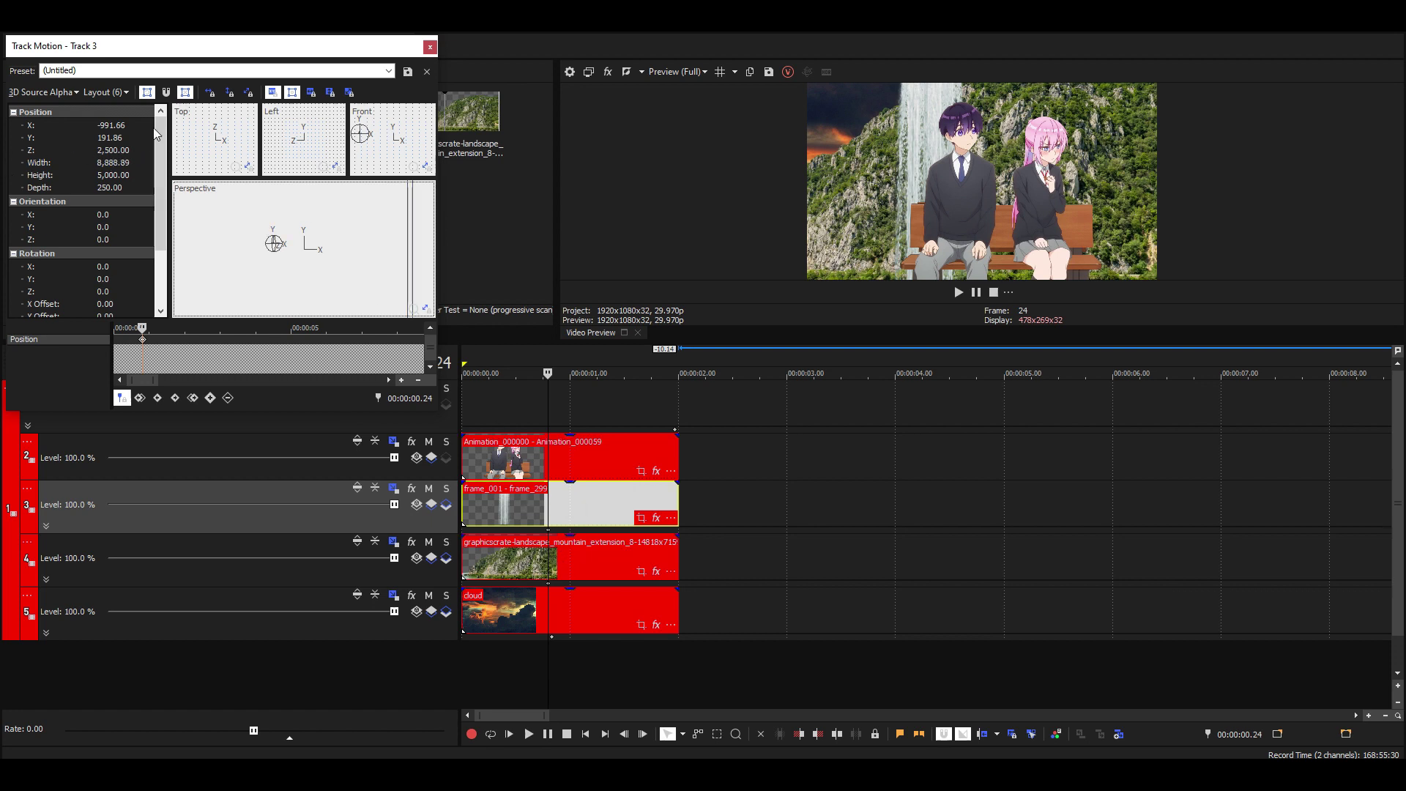
key(Right)
key(Right)
key(Right)
key(Right)
key(Right)
key(Right)
key(Right)
key(Right)
key(Right)
key(Right)
key(Right)
key(Right)
key(Right)
key(Right)
key(Right)
key(Right)
key(Right)
key(Right)
key(Right)
key(Right)
key(Right)
key(Right)
key(Right)
key(Right)
key(Right)
key(Right)
key(Right)
key(Right)
key(Right)
key(Right)
key(Right)
key(Right)
key(Right)
key(Right)
key(Right)
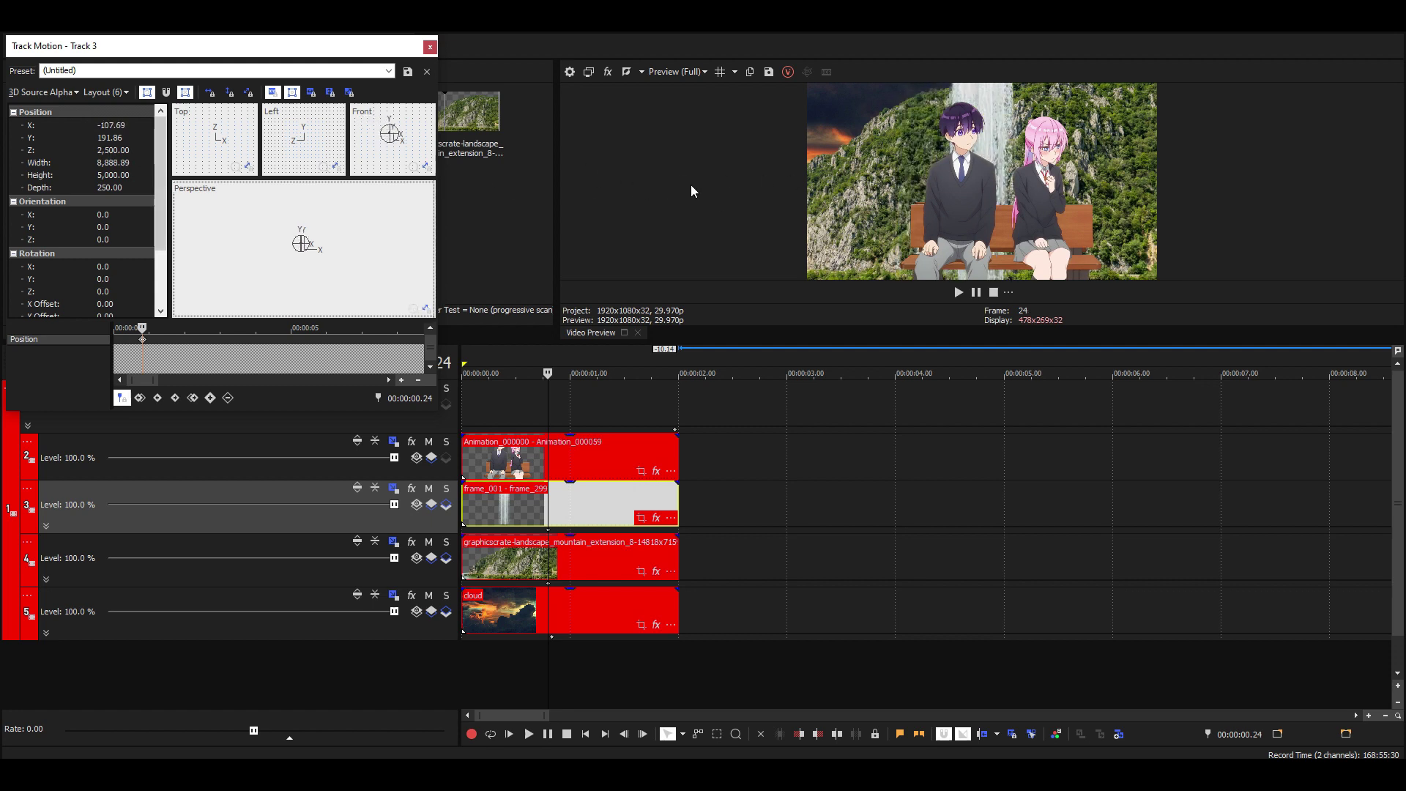
key(Right)
key(Right)
key(Right)
key(Right)
key(Right)
key(Right)
key(Right)
key(Right)
key(Right)
key(Right)
key(Right)
key(Right)
key(Right)
key(Right)
key(Right)
key(Right)
key(Right)
key(Right)
key(Right)
key(Right)
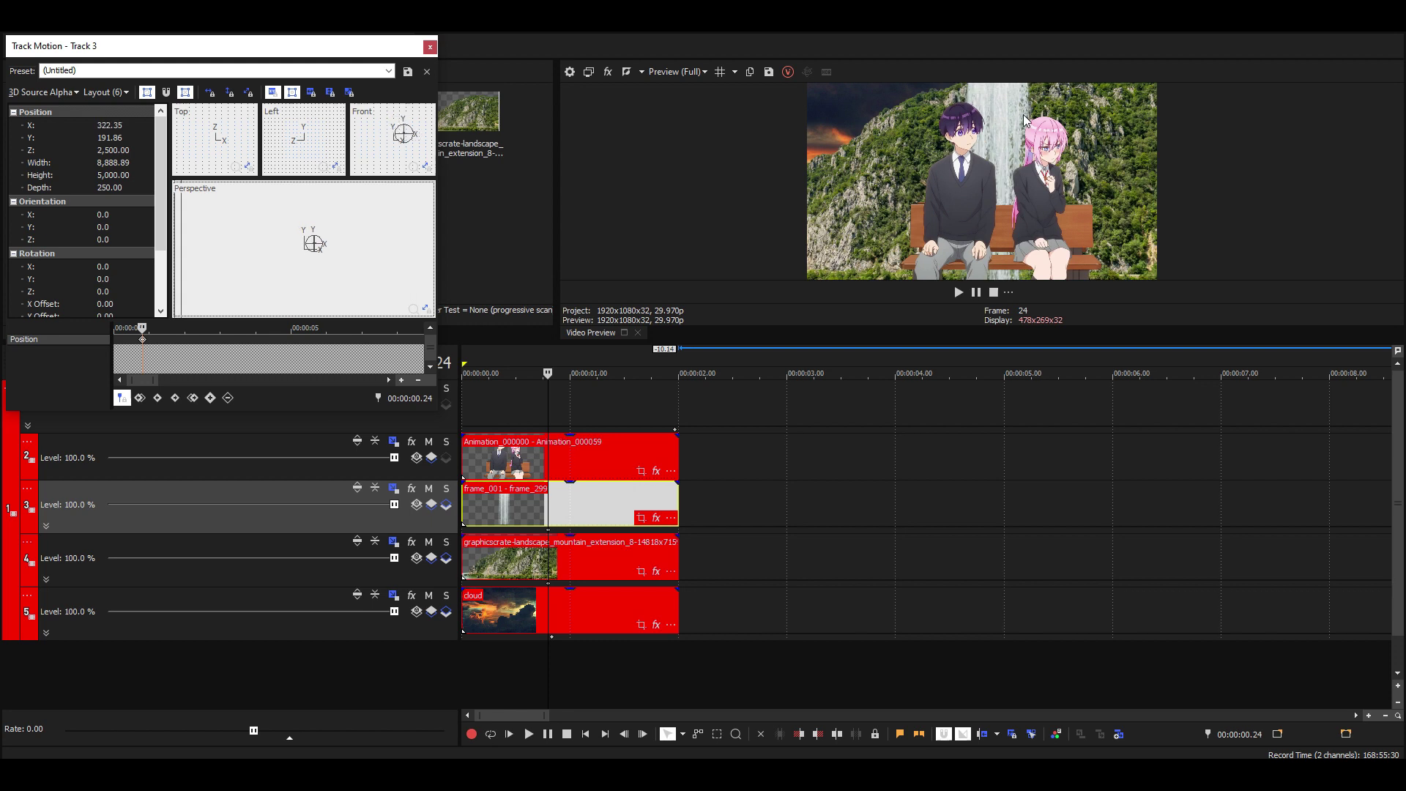
Fine-tune the waterfall layer's horizontal position to about X 346 and close Track Motion.
key(Left)
key(Left)
key(Left)
key(Left)
key(Left)
key(Left)
key(Left)
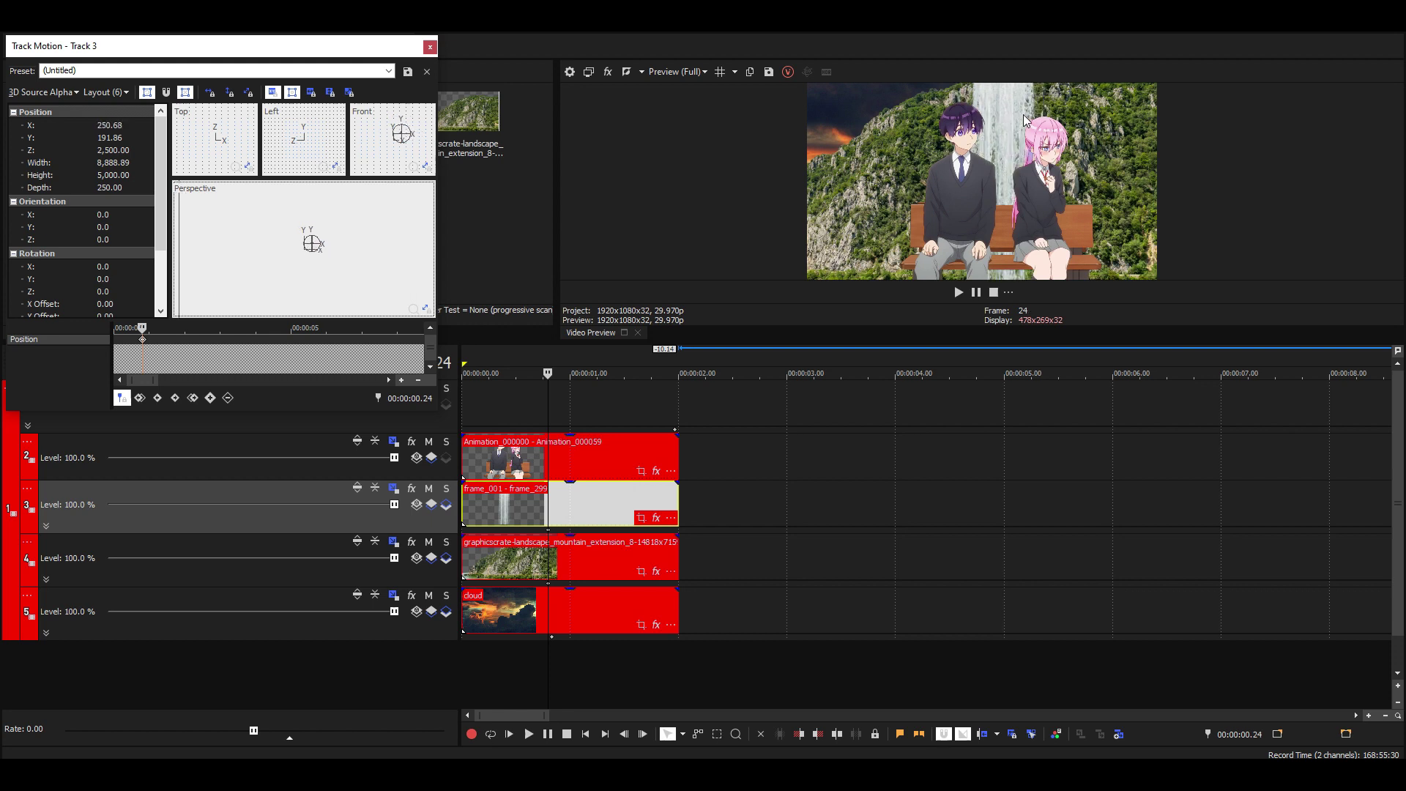
key(Right)
key(Right)
key(Right)
key(Right)
key(Right)
key(Right)
key(Right)
key(Right)
key(Right)
key(Right)
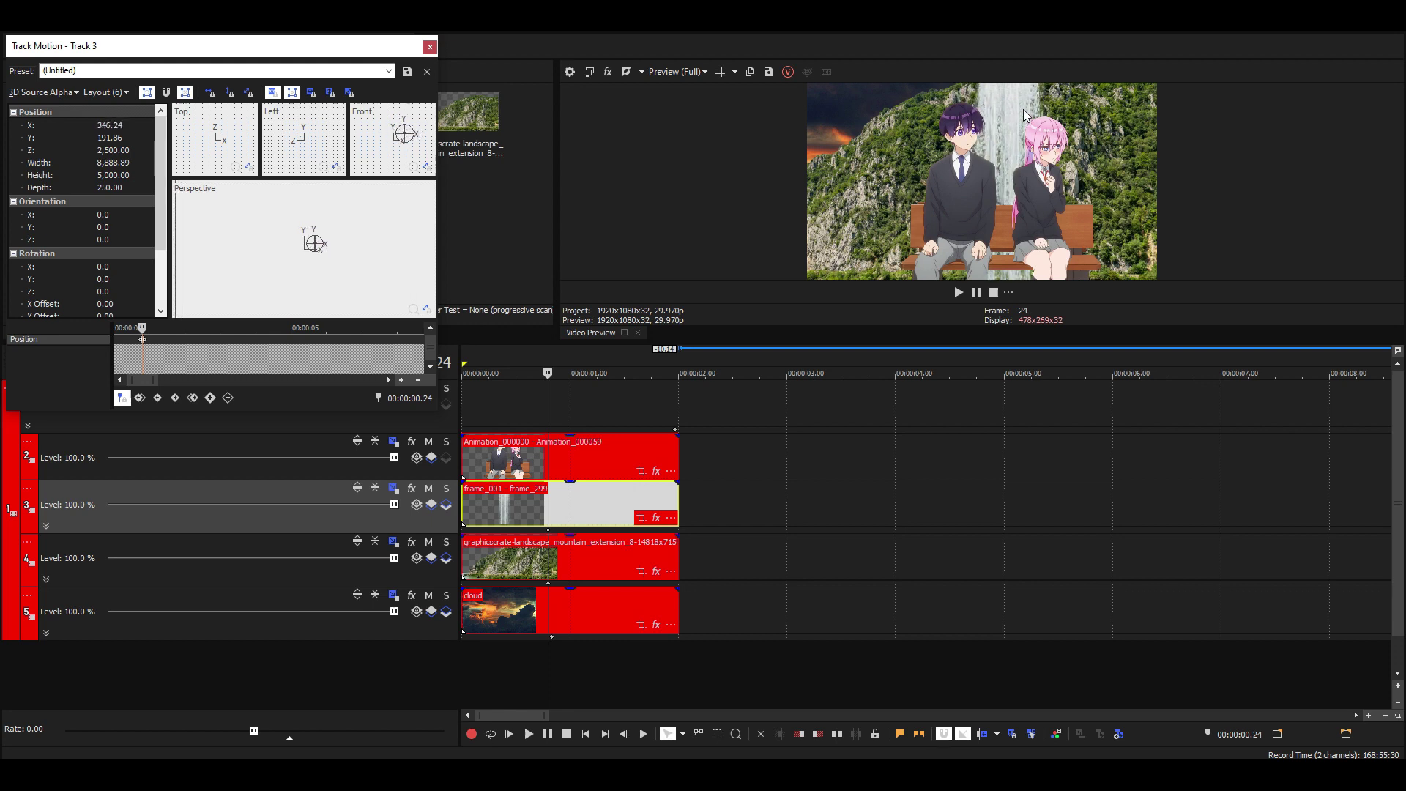
scroll(266, 340, down, 5)
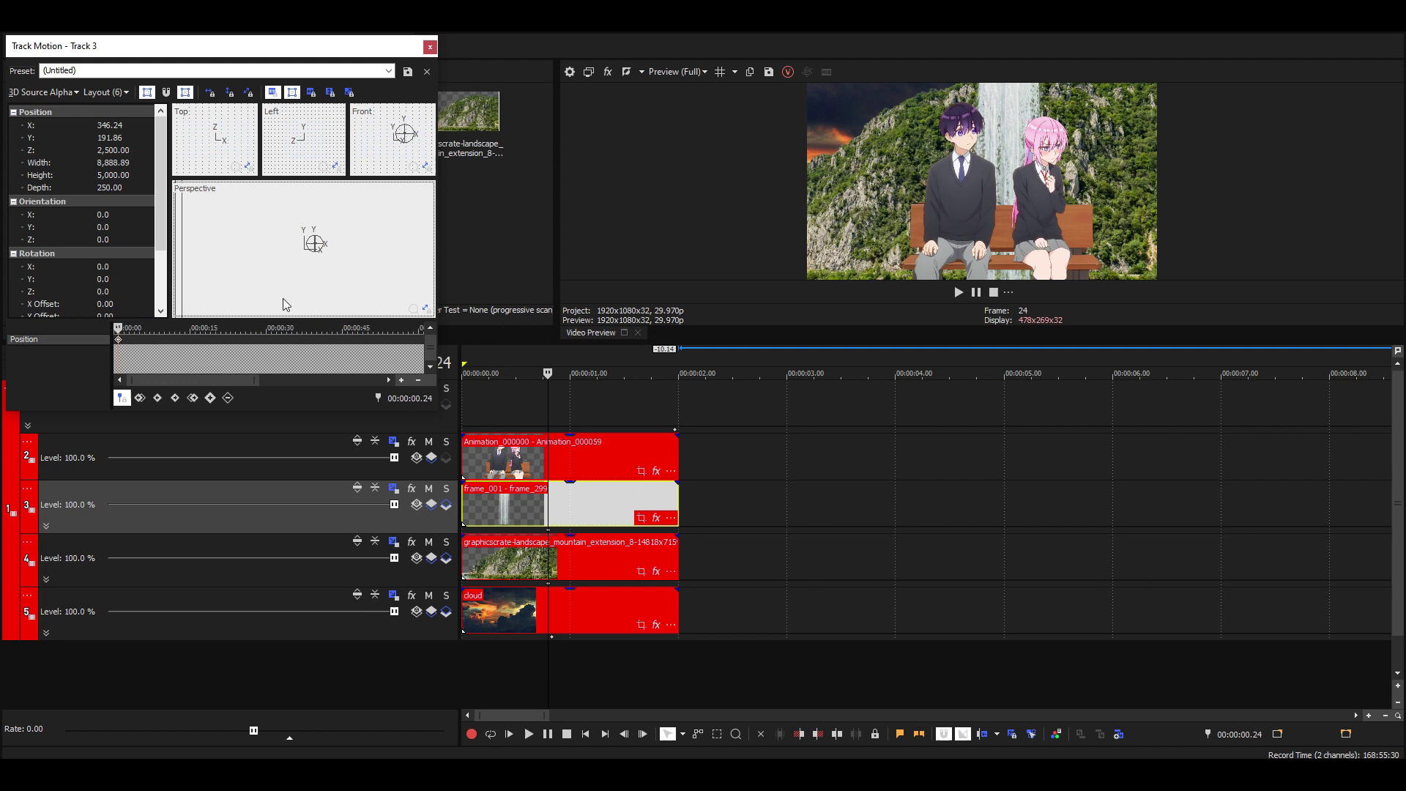
click(429, 47)
Duplicate the character animation track and delete the animation clip on the lower of the two tracks.
click(578, 403)
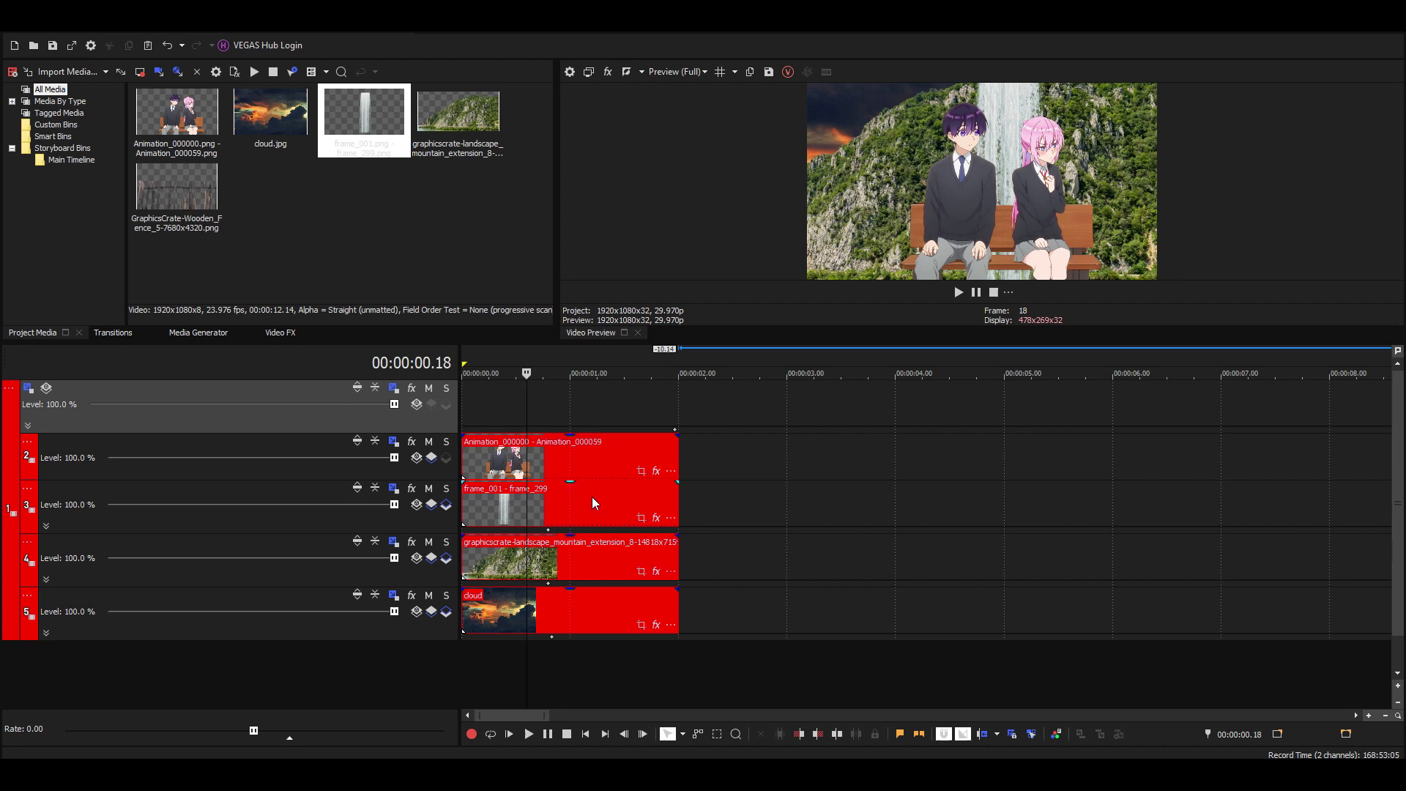
click(529, 505)
click(519, 457)
right_click(56, 461)
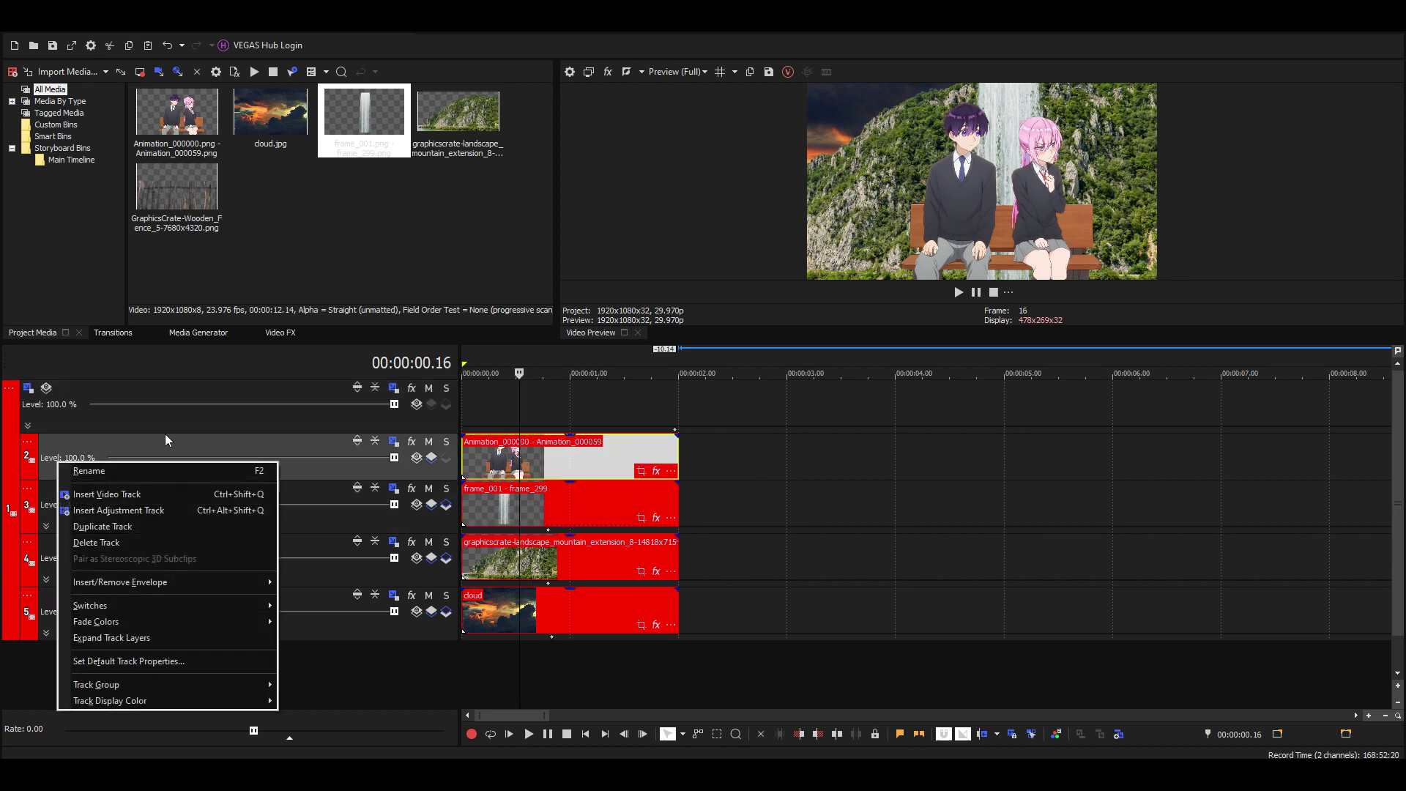
click(139, 526)
click(501, 500)
key(Delete)
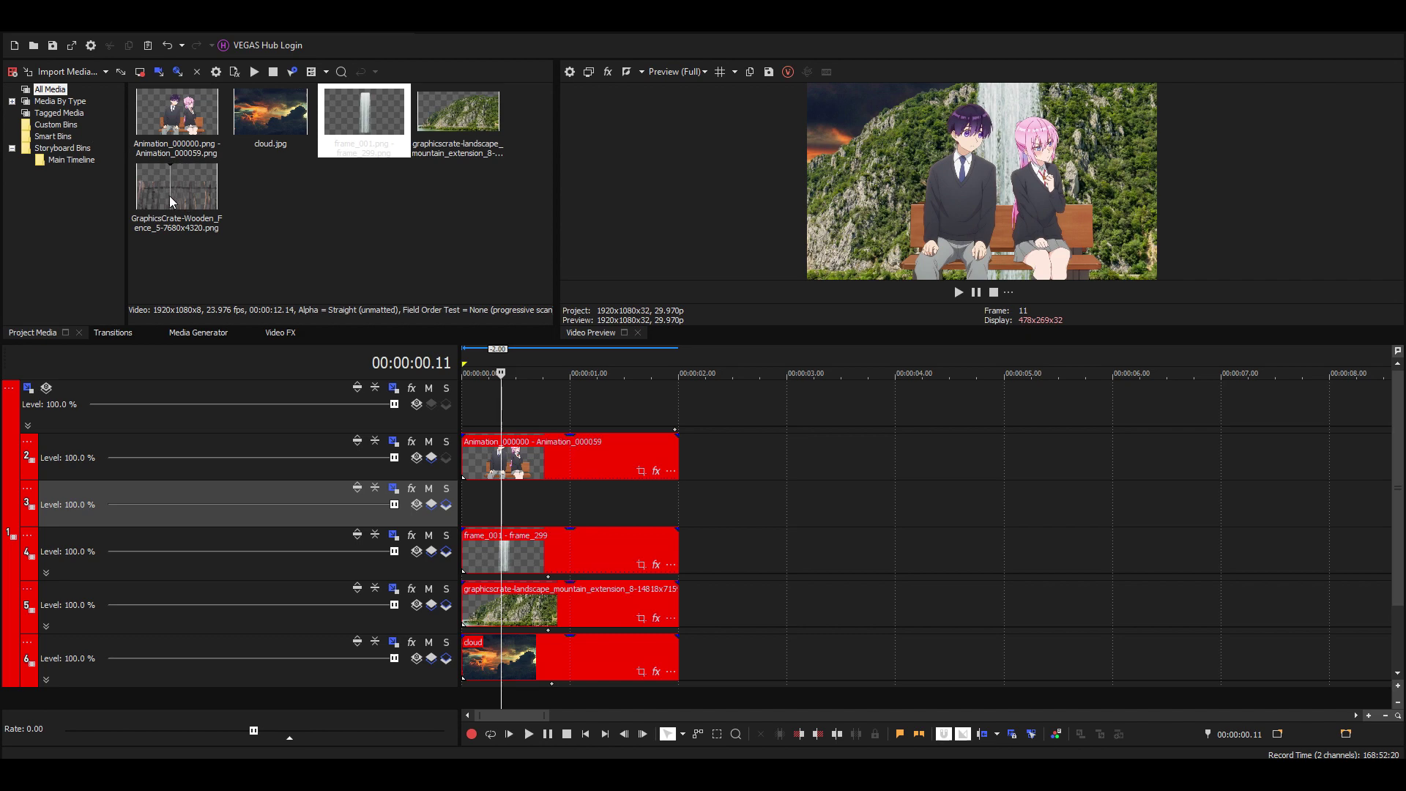
Place the GraphicsCrate-Wooden_Fence_5 image on the empty track 3, trim its end to 00:00:02.00, and move the playhead to 00:00:00.23.
click(174, 219)
drag(176, 227, 687, 511)
click(675, 507)
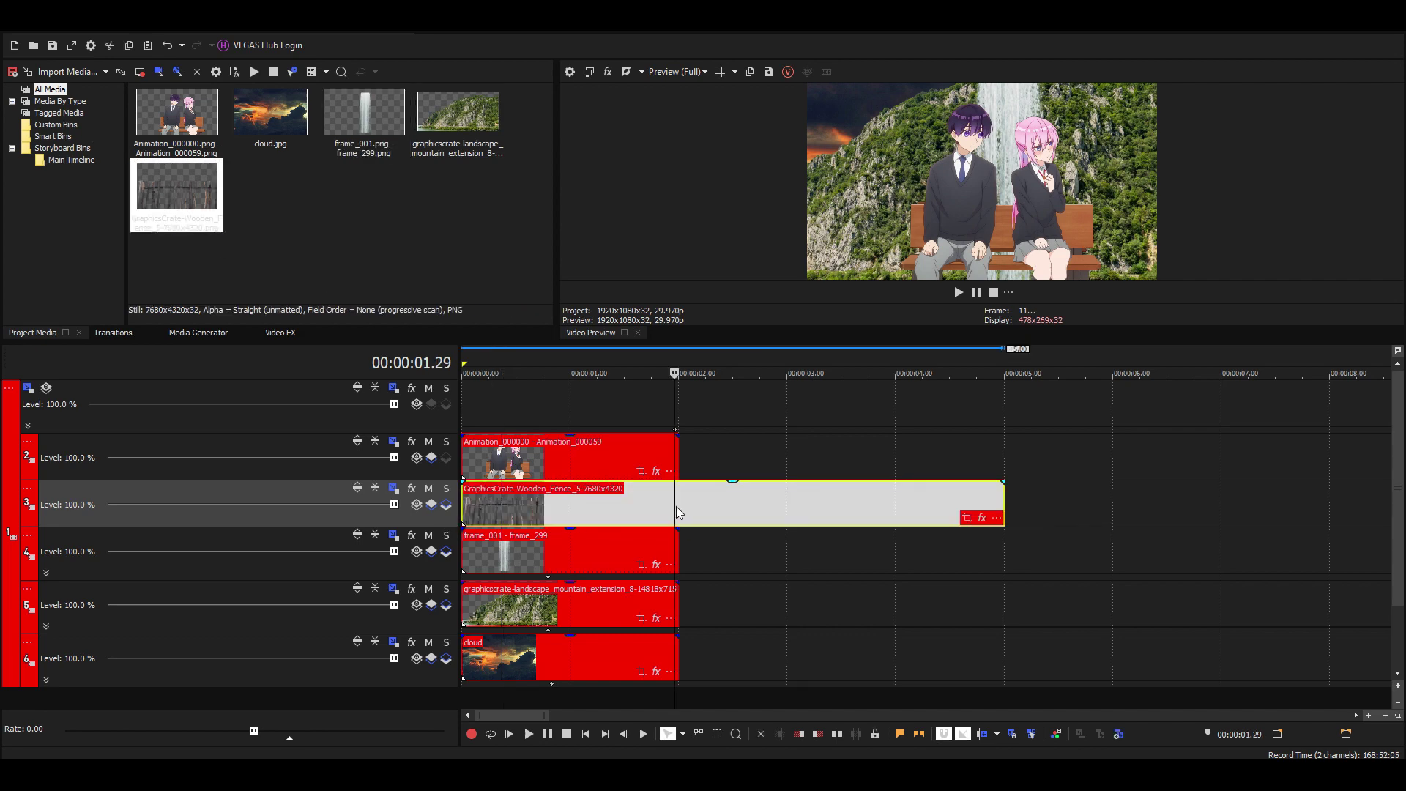
key(Right)
key(alt+])
click(552, 505)
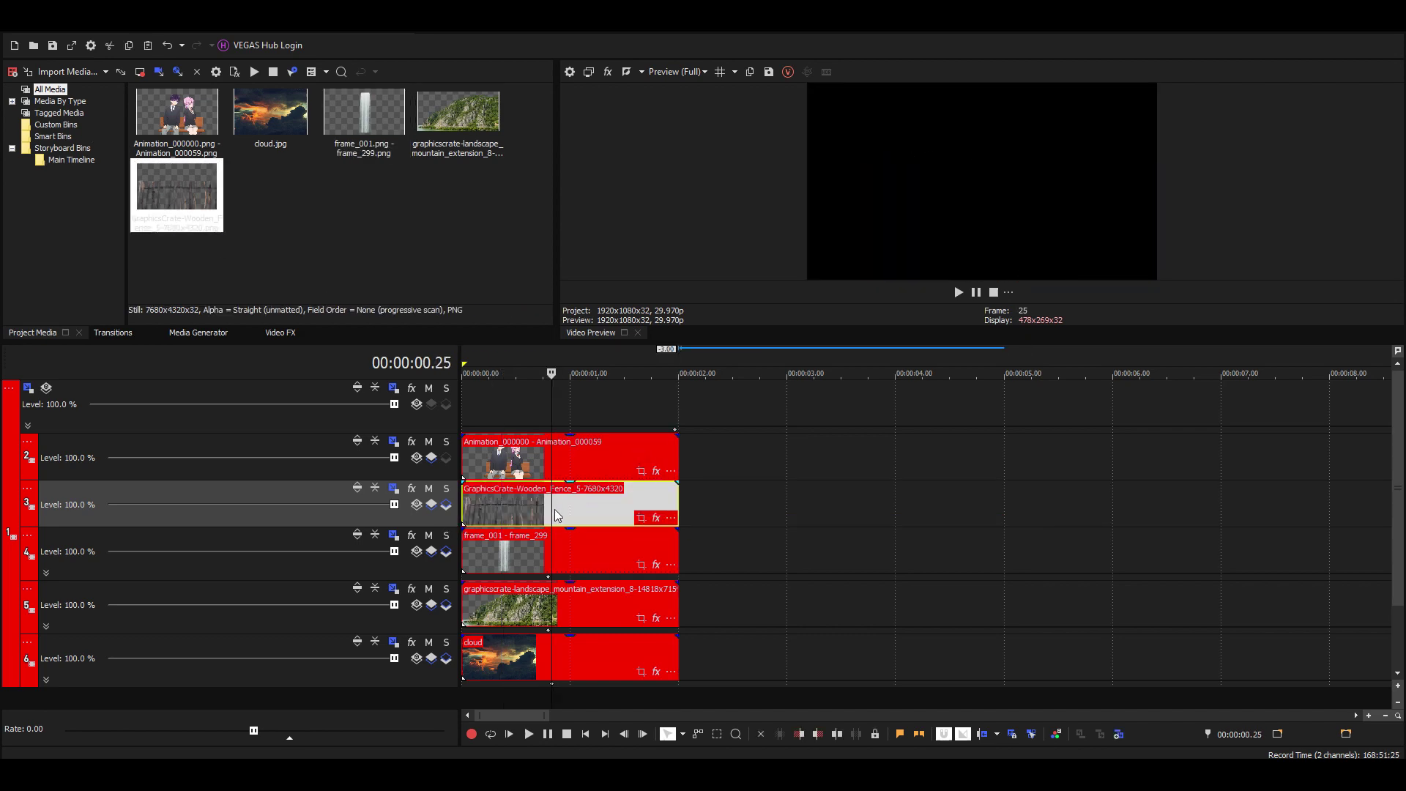
click(545, 505)
Set the fence layer's Track Motion Z position to 500, trying -500 first, and delete the starting position keyframe.
click(392, 489)
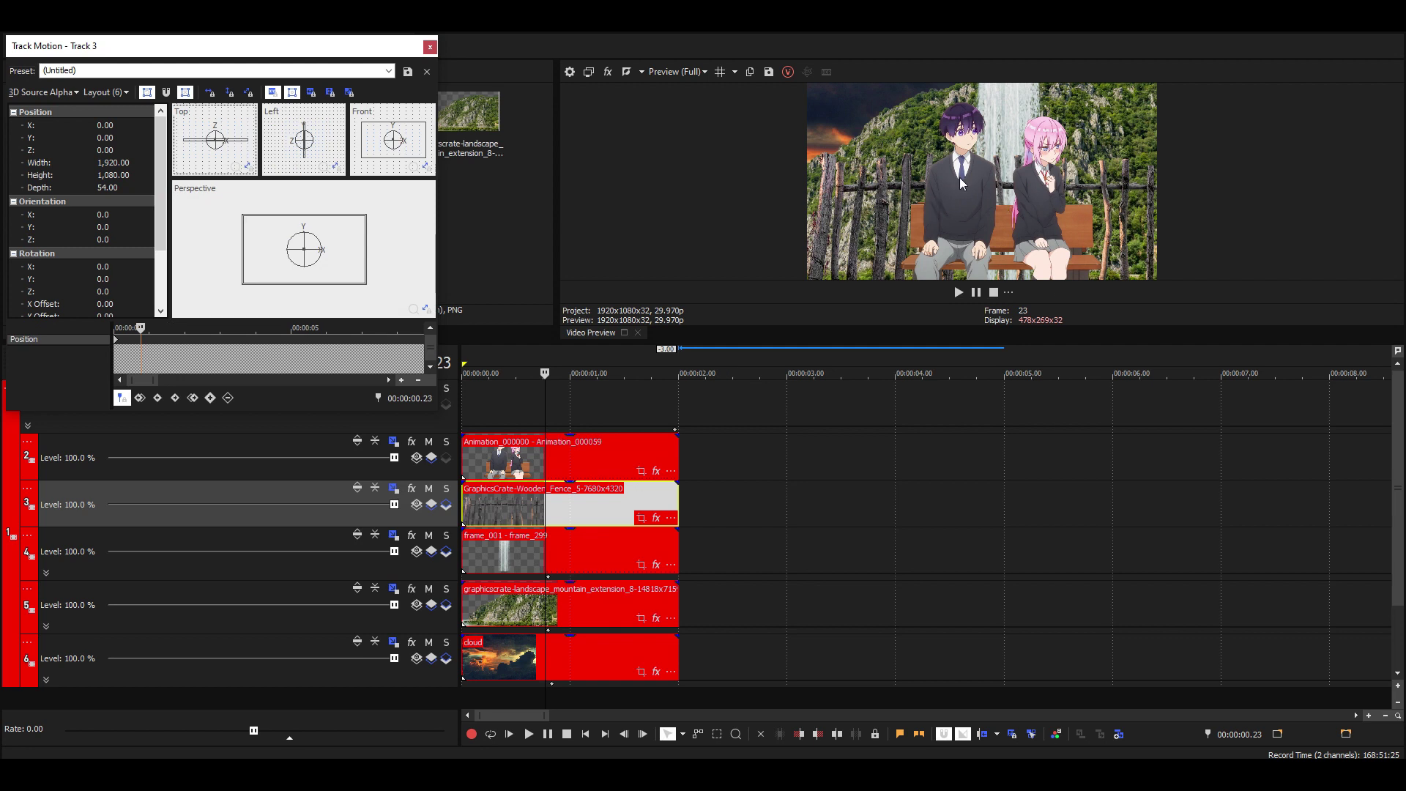
click(134, 149)
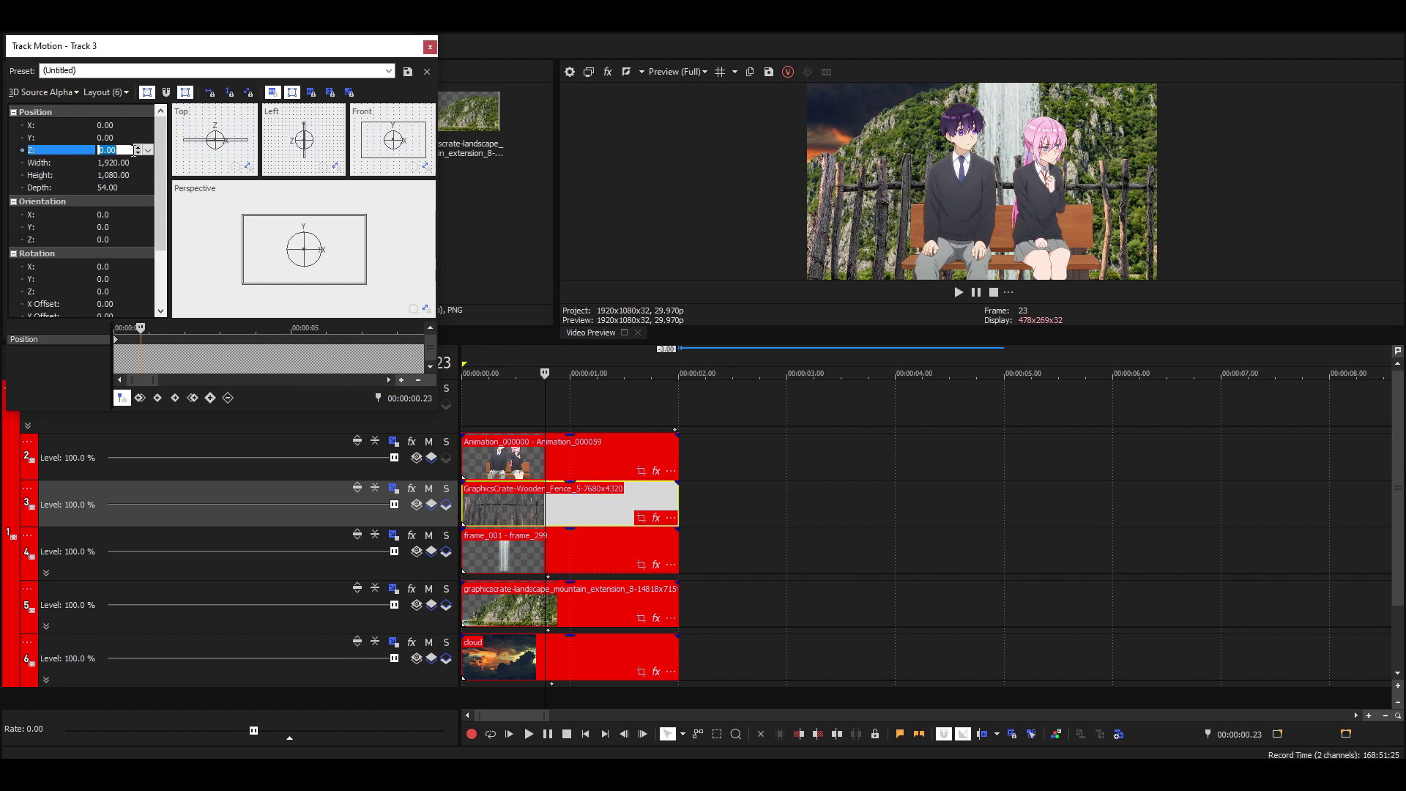
text(-500)
key(Return)
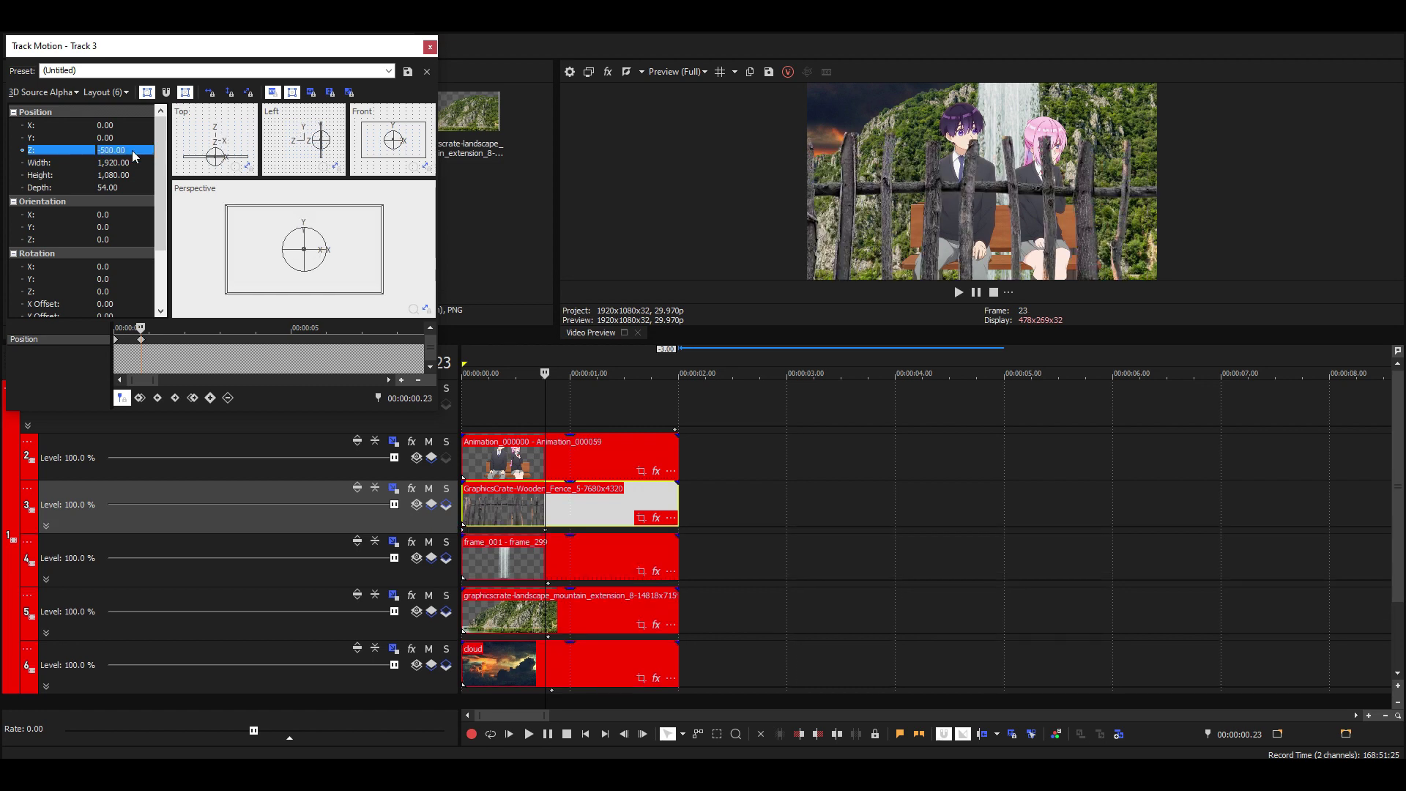
text(500)
key(Return)
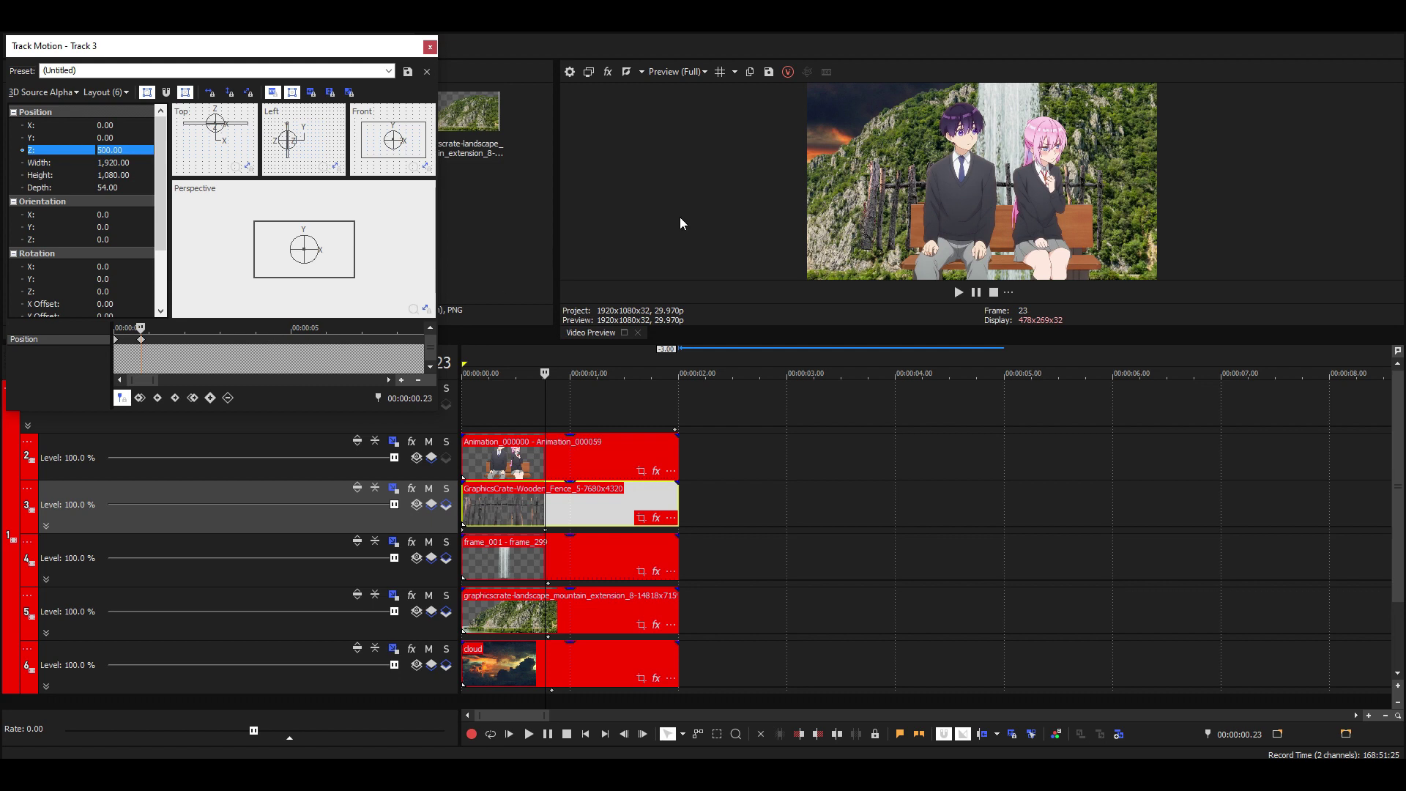
right_click(112, 341)
click(147, 409)
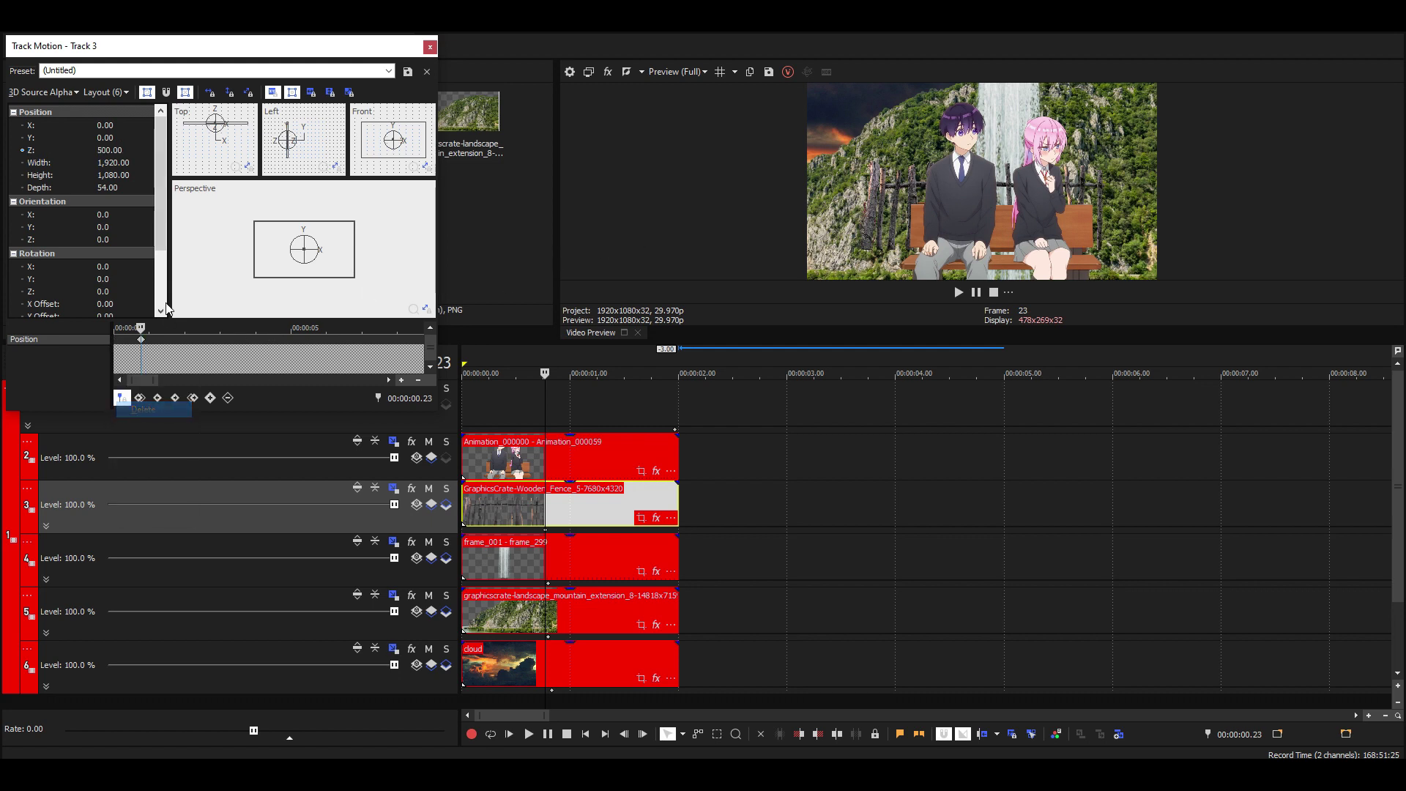
Enlarge the fence layer by setting its Track Motion depth to 80, trying 70 first, and close Track Motion.
click(125, 186)
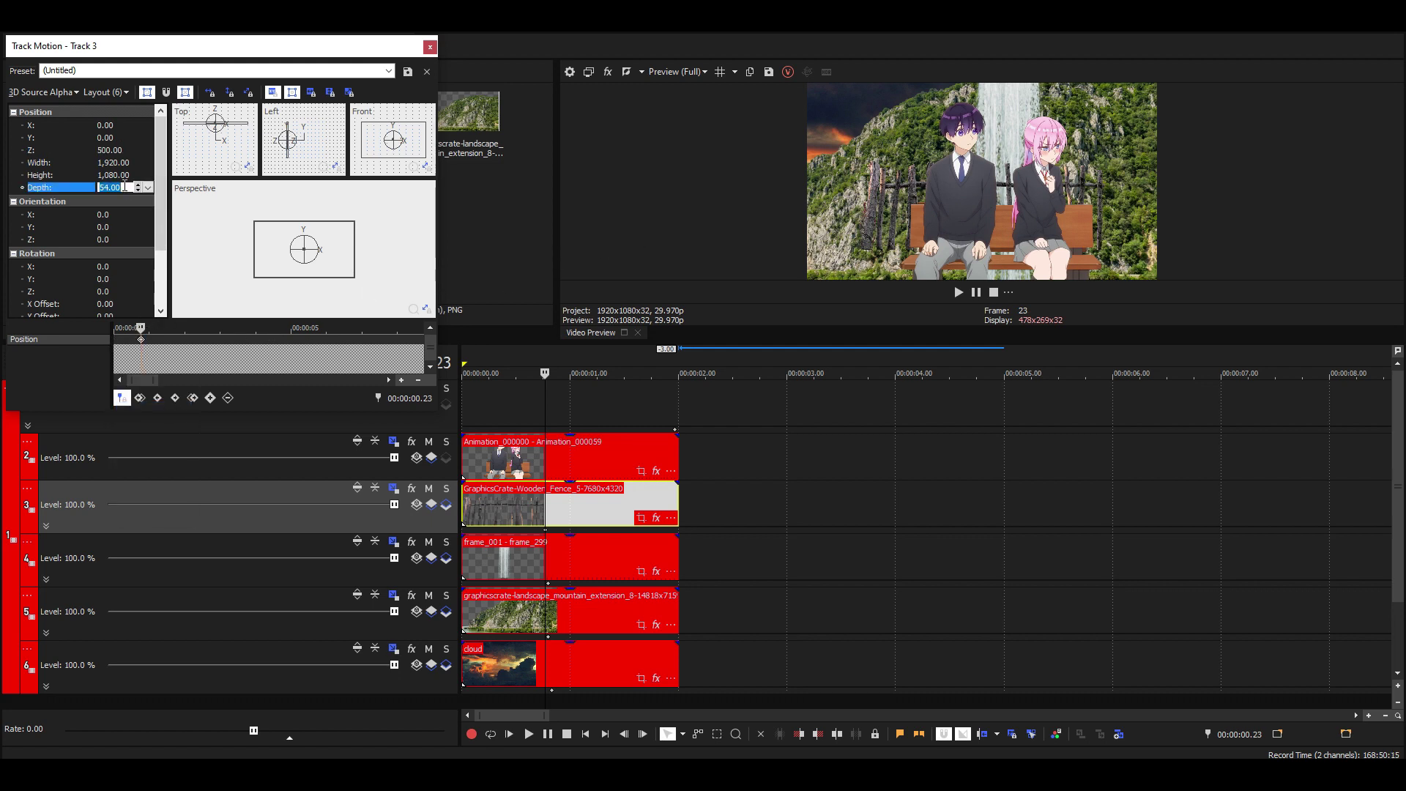
text(70)
key(Return)
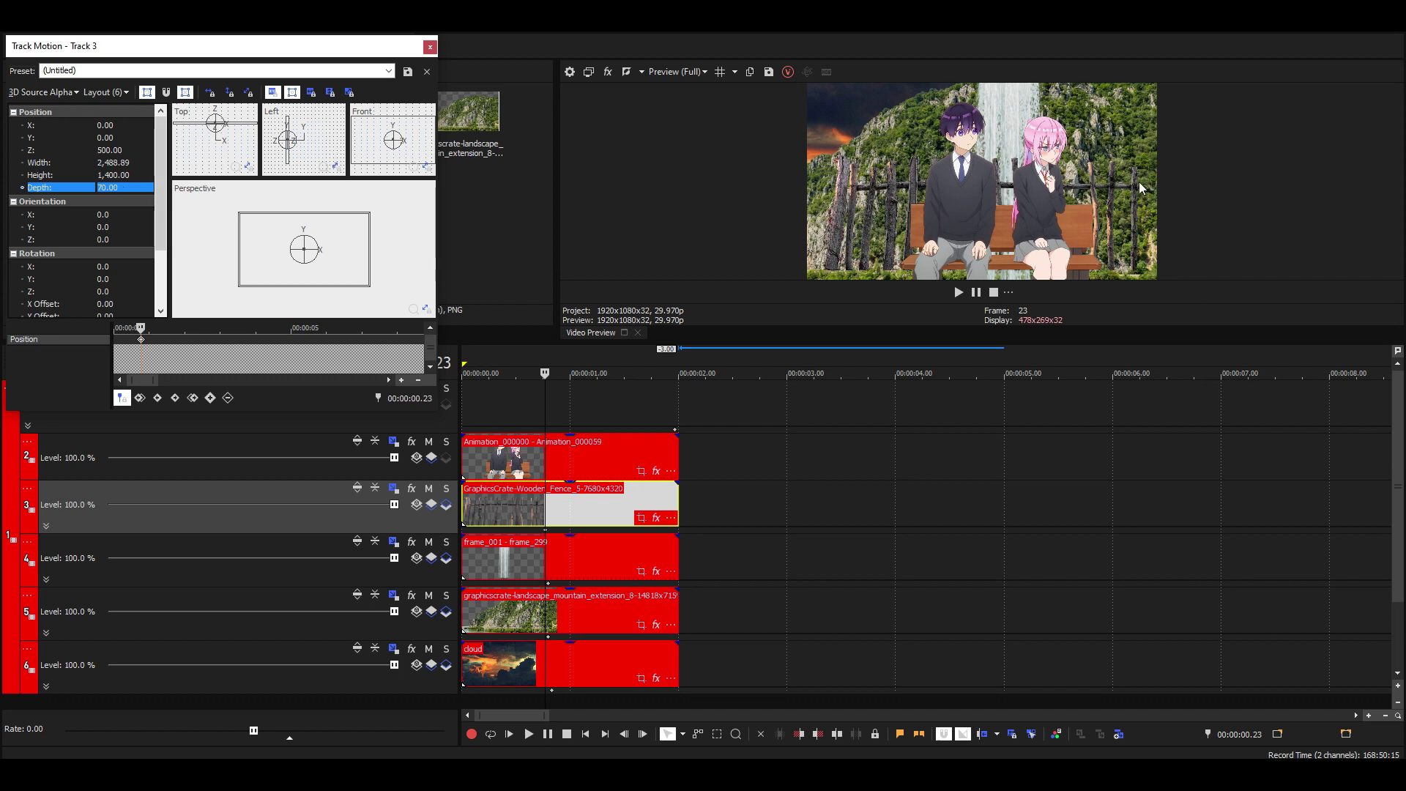
click(109, 187)
text(80)
key(Return)
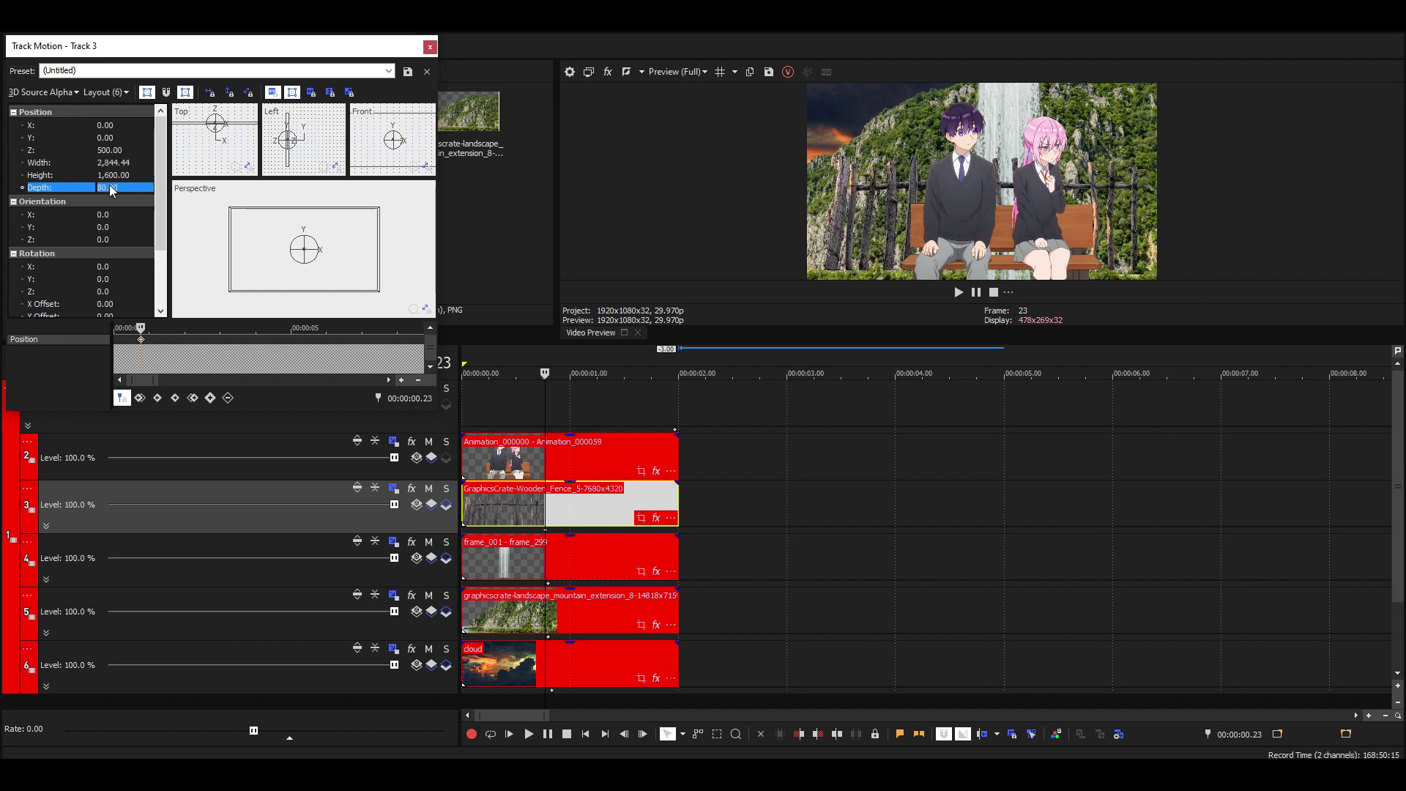
scroll(262, 354, down, 3)
scroll(262, 354, down, 2)
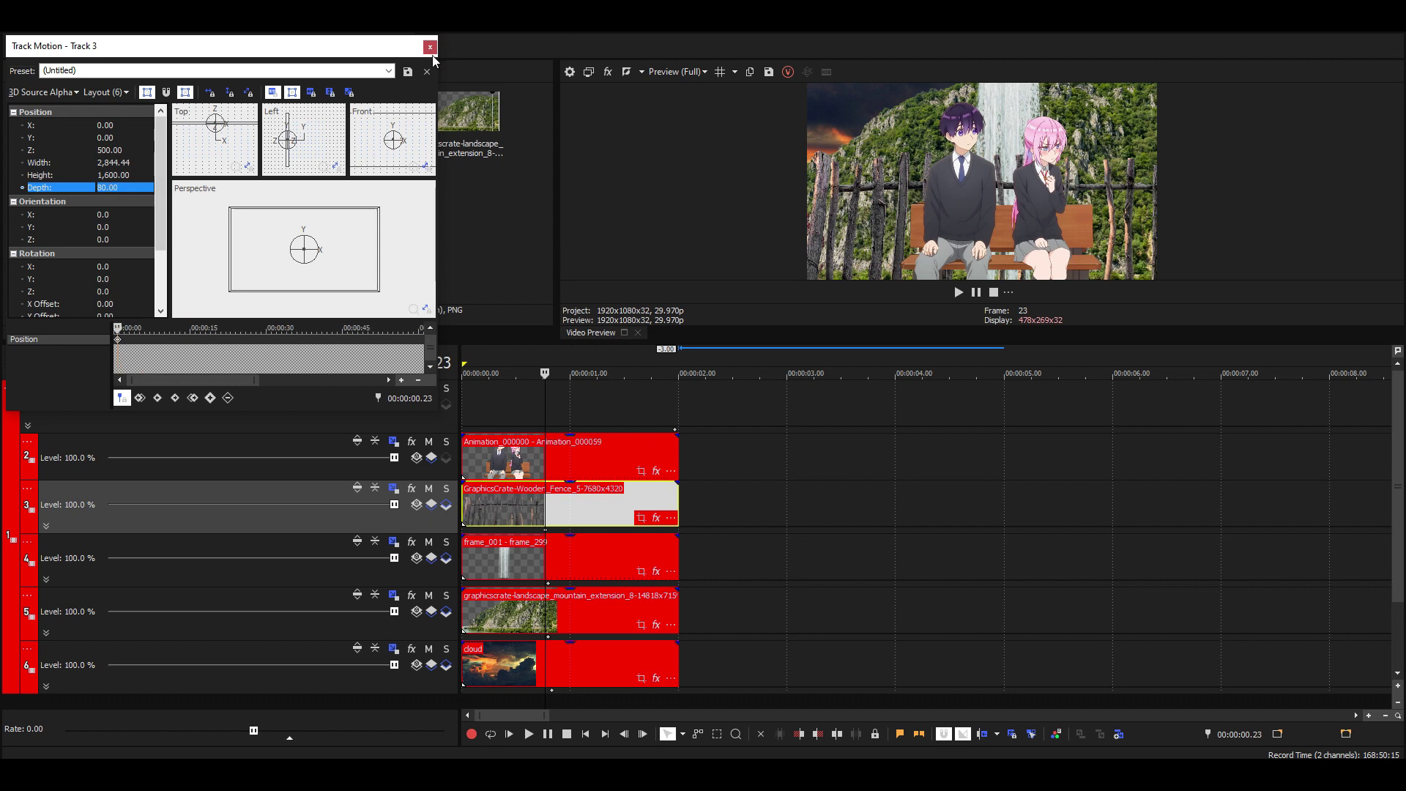
click(430, 46)
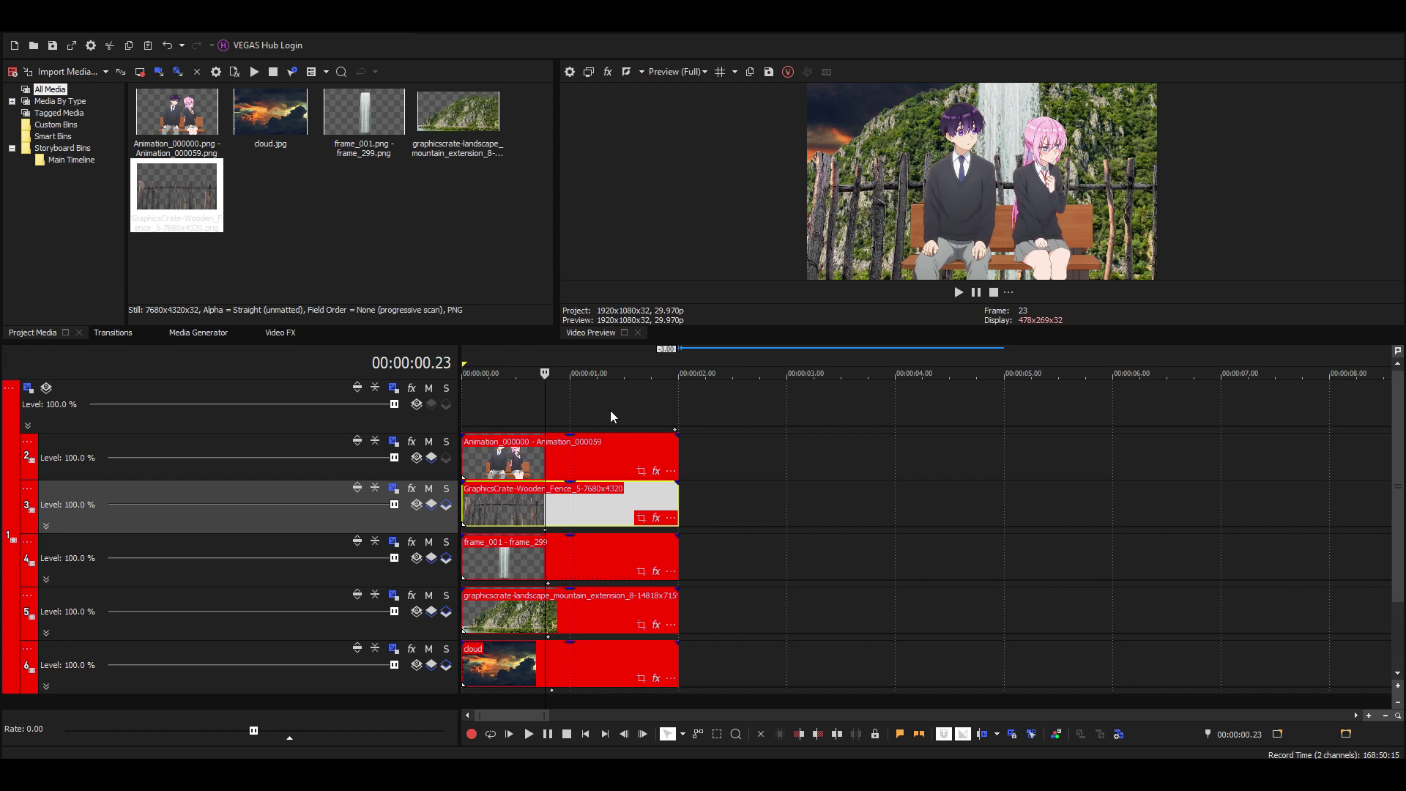
Minimize the height of all tracks and move the playhead to 00:00:00.20.
click(548, 401)
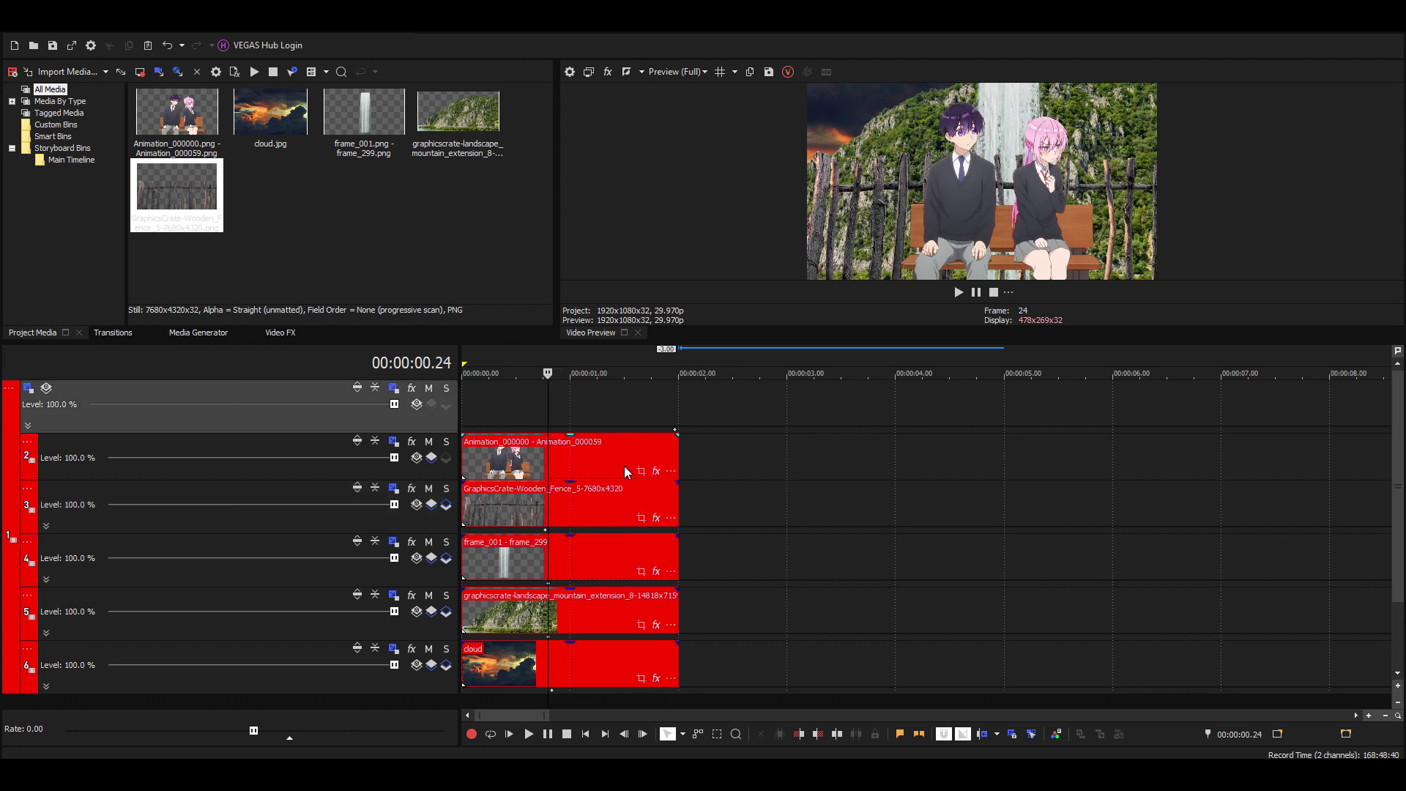
key(grave)
click(510, 518)
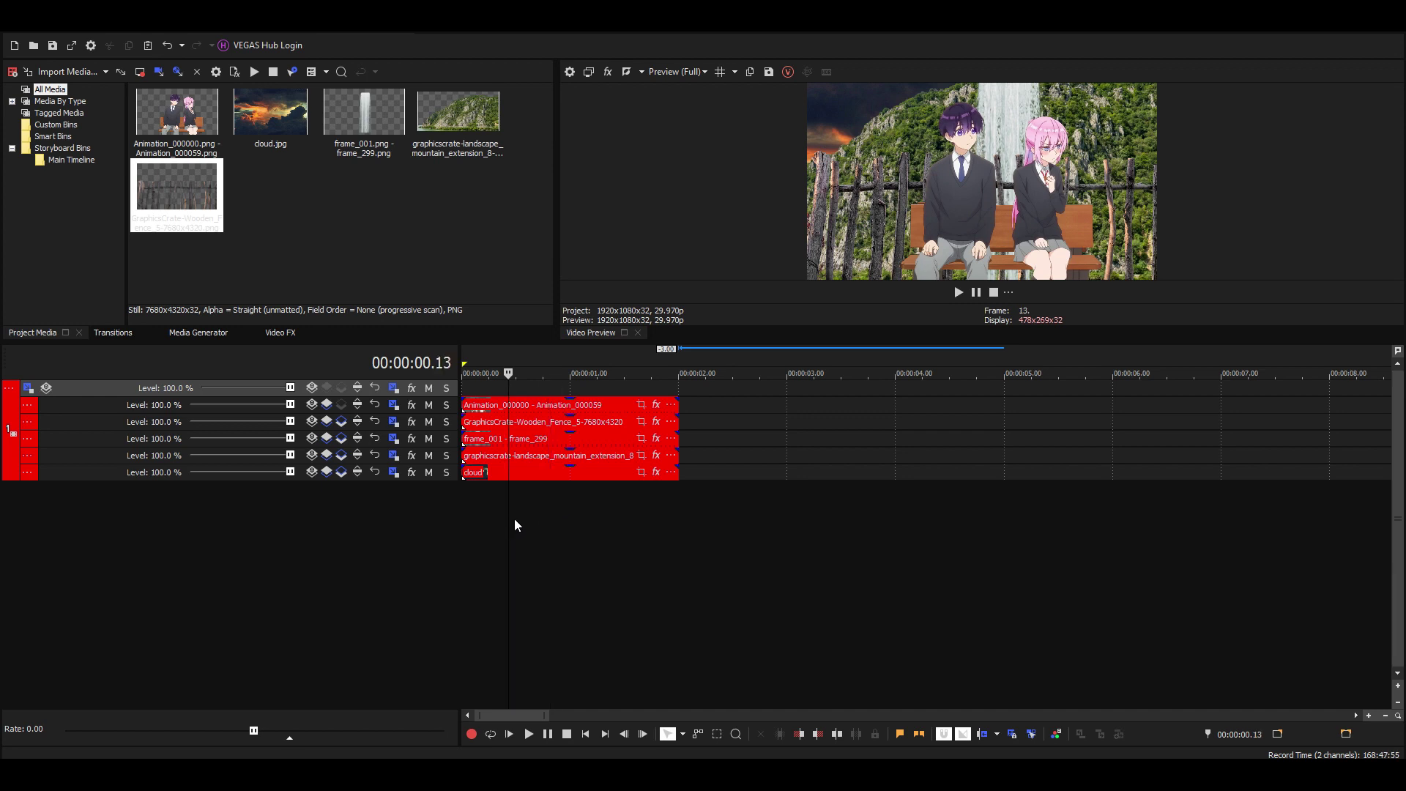
scroll(710, 486, up, 3)
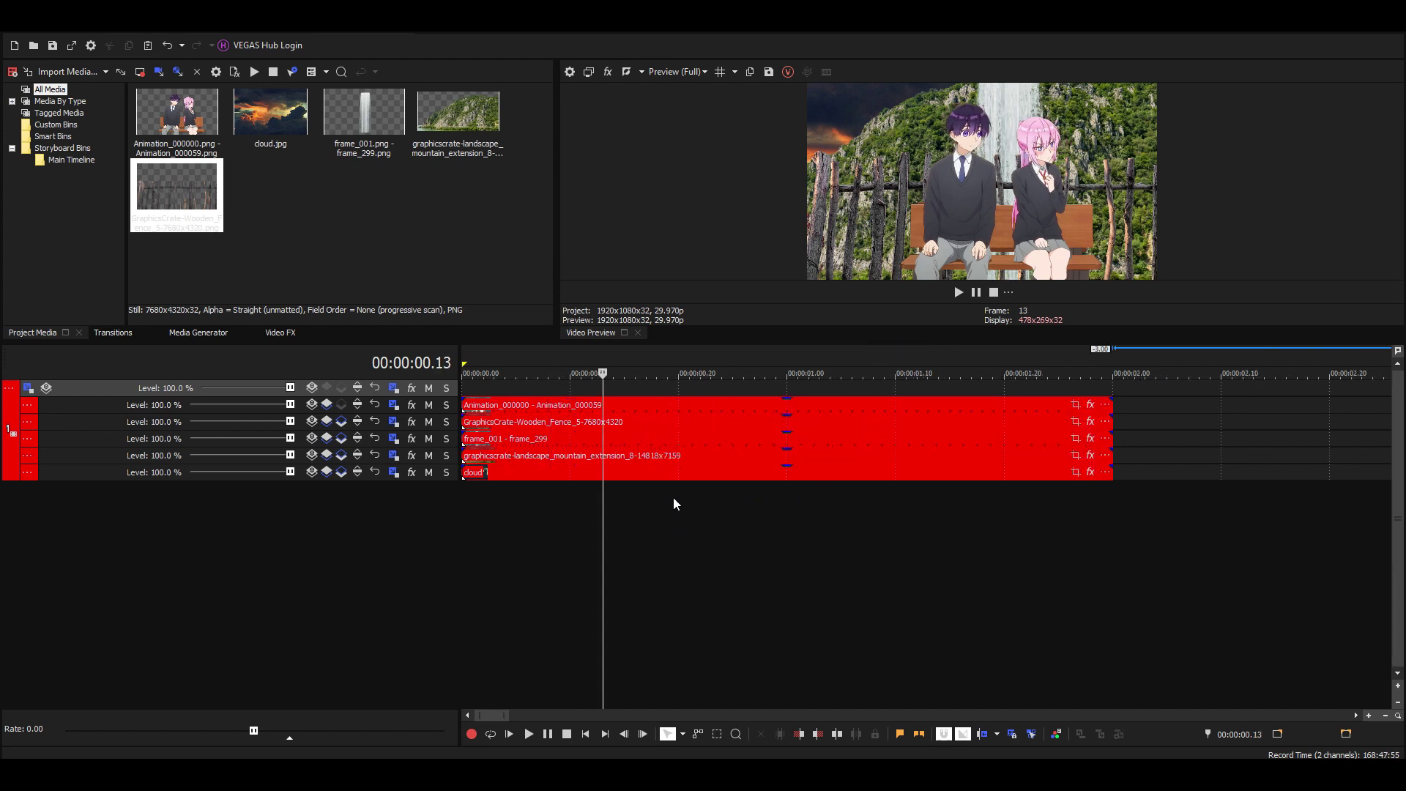
click(375, 472)
click(375, 473)
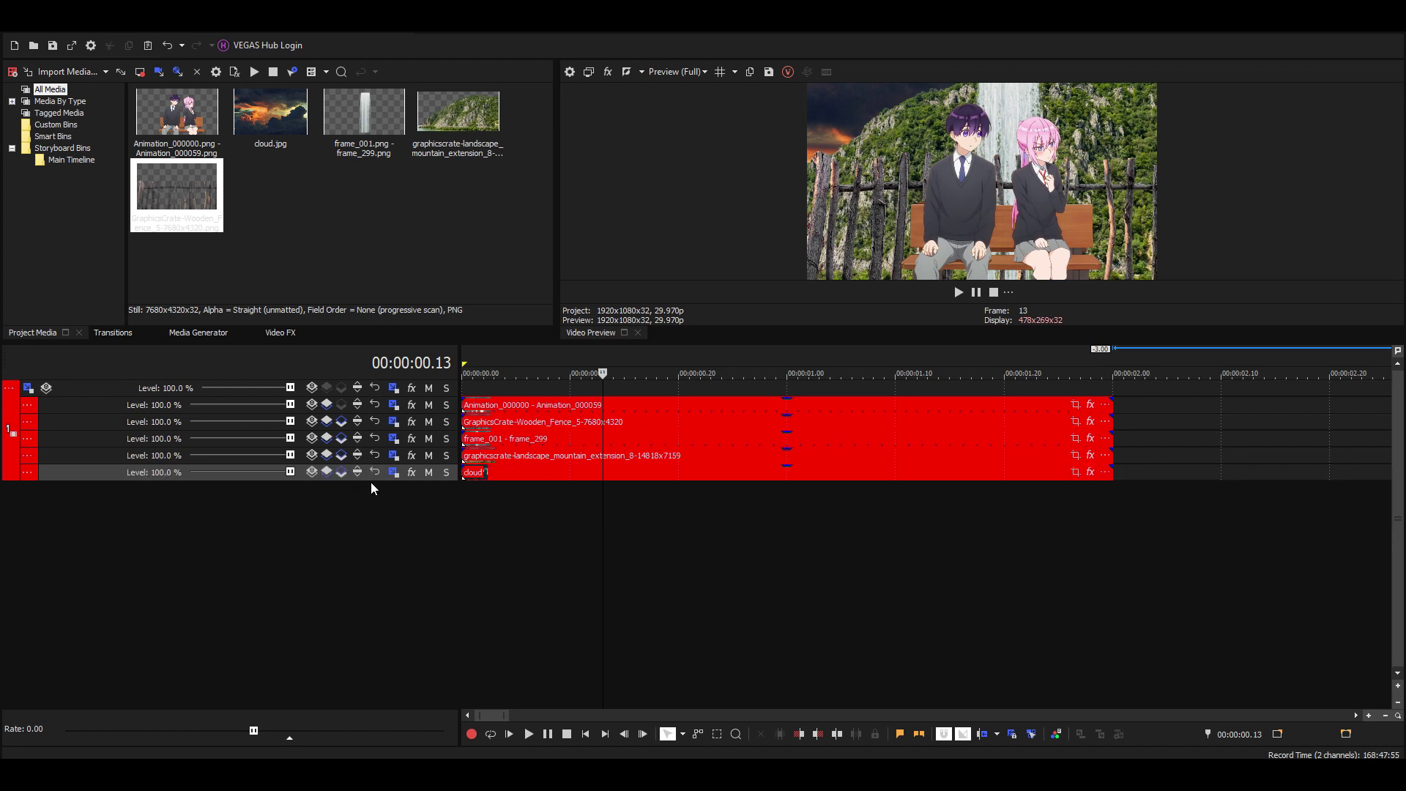
click(697, 381)
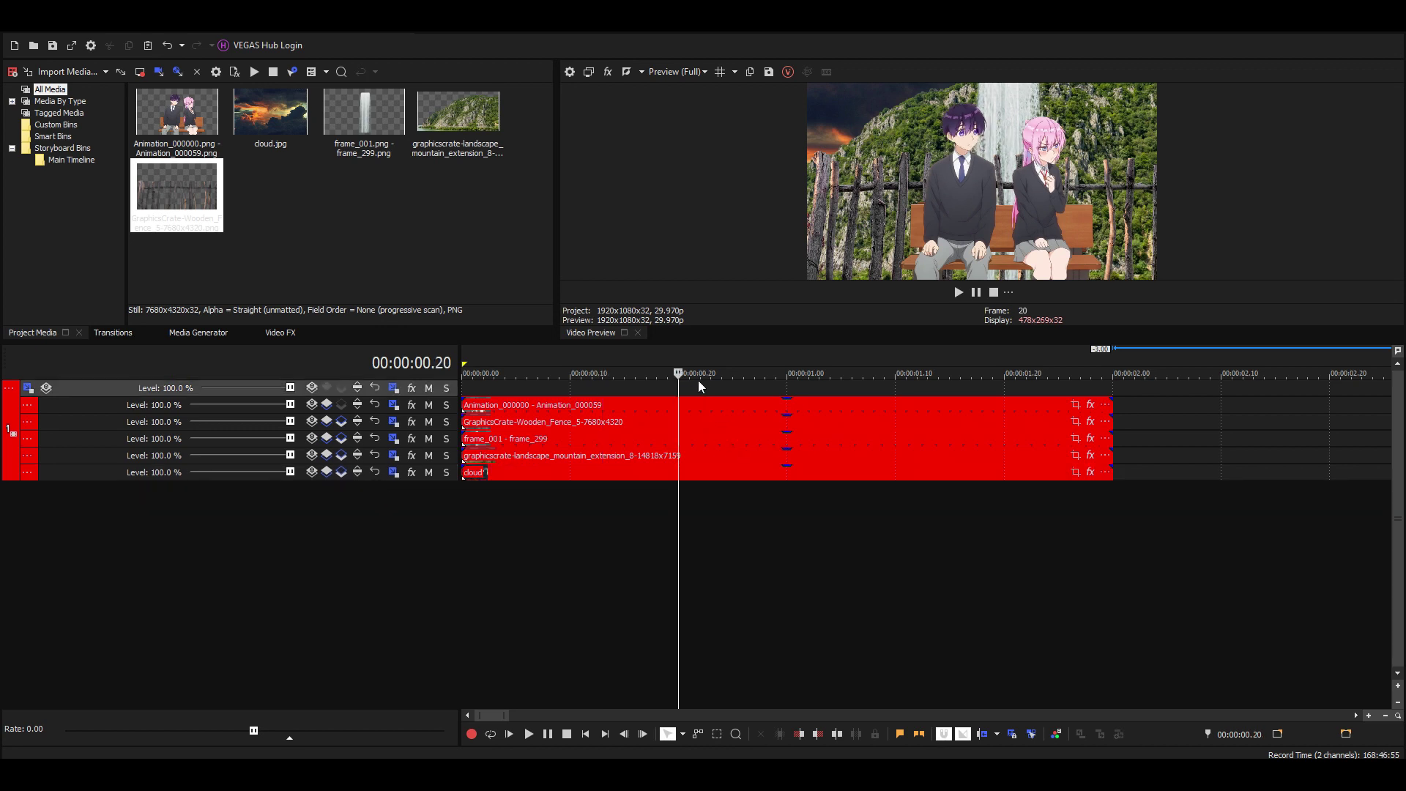
Search the video effects for "hue" and apply the default BCC Hue-Sat-Lightness effect to the character animation clip.
click(268, 332)
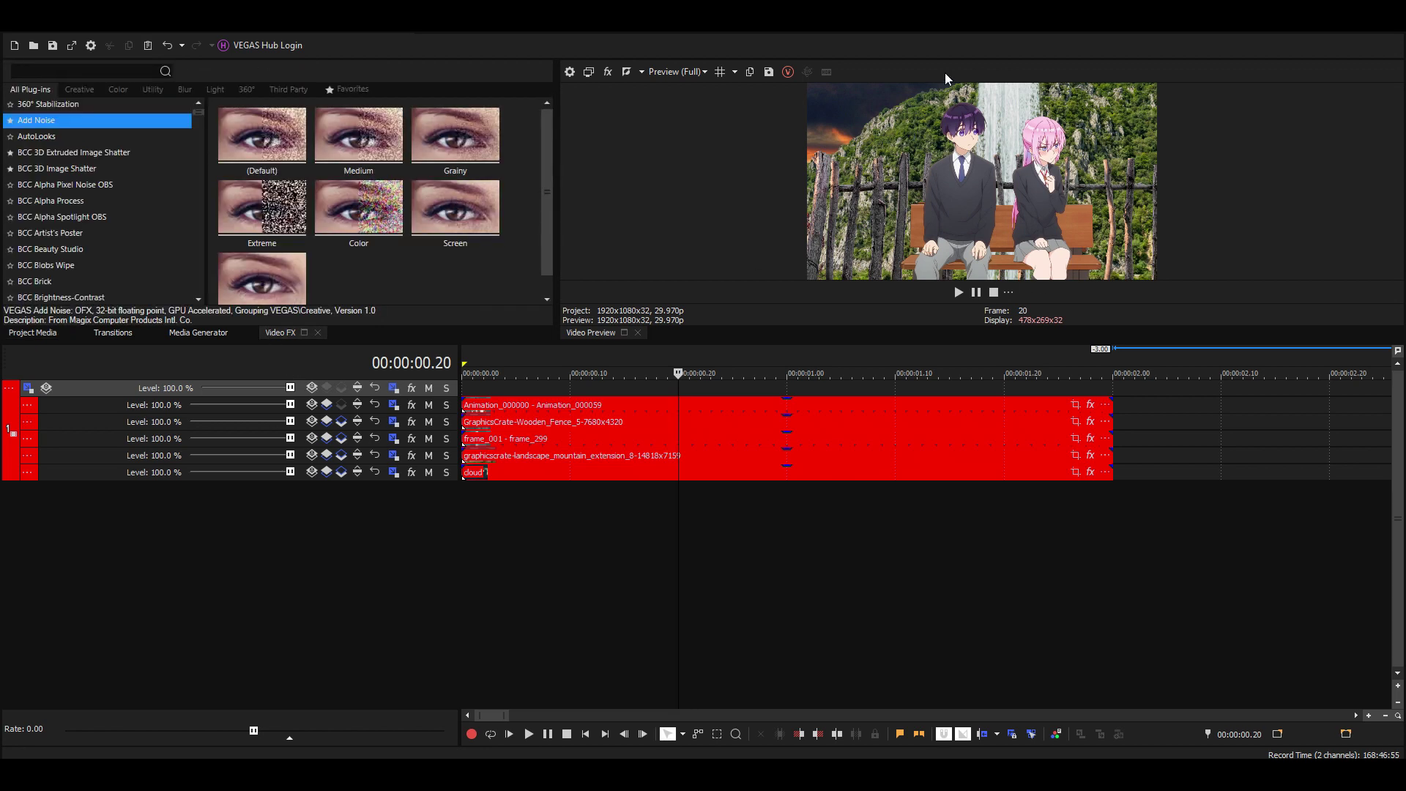
click(94, 73)
text(hue)
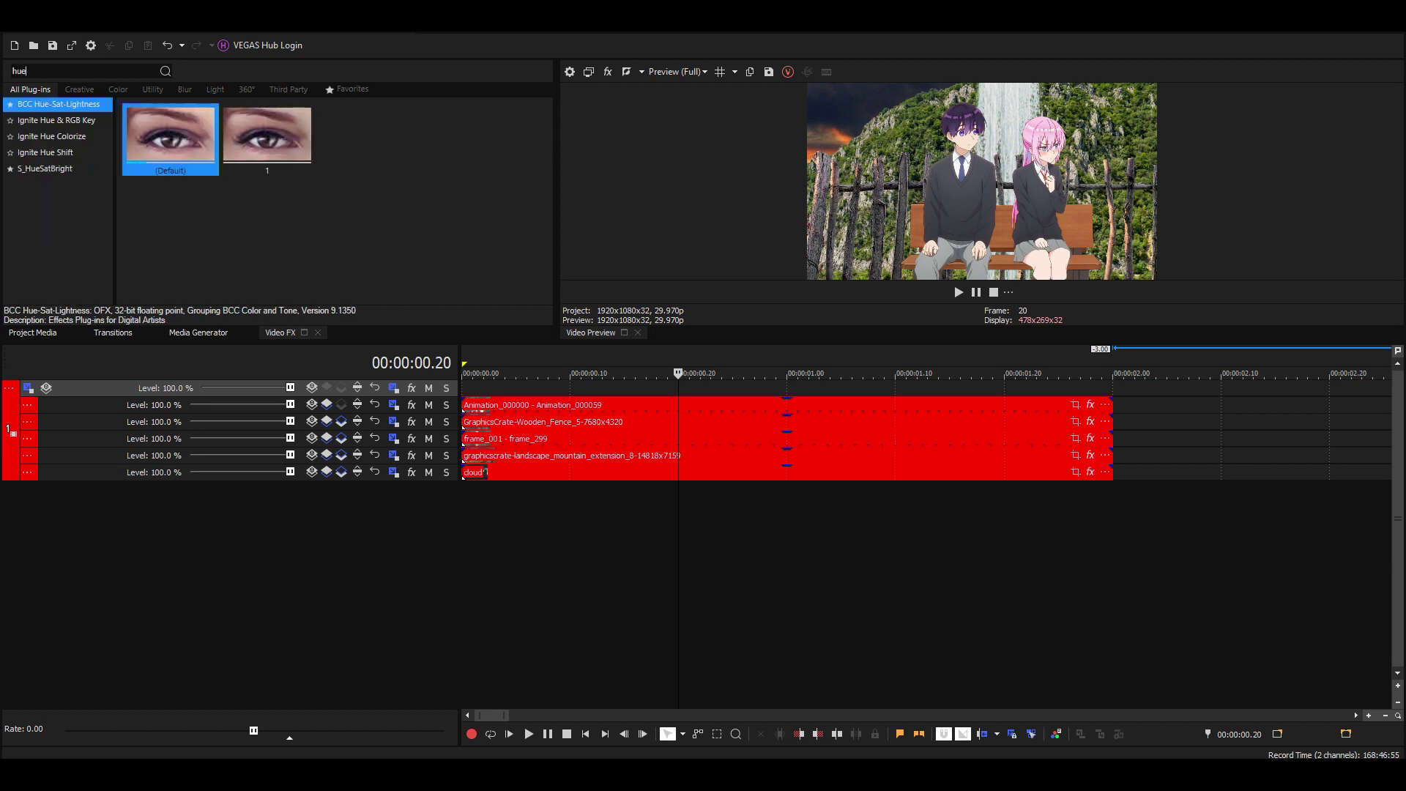
click(60, 108)
drag(177, 135, 677, 453)
drag(665, 271, 669, 270)
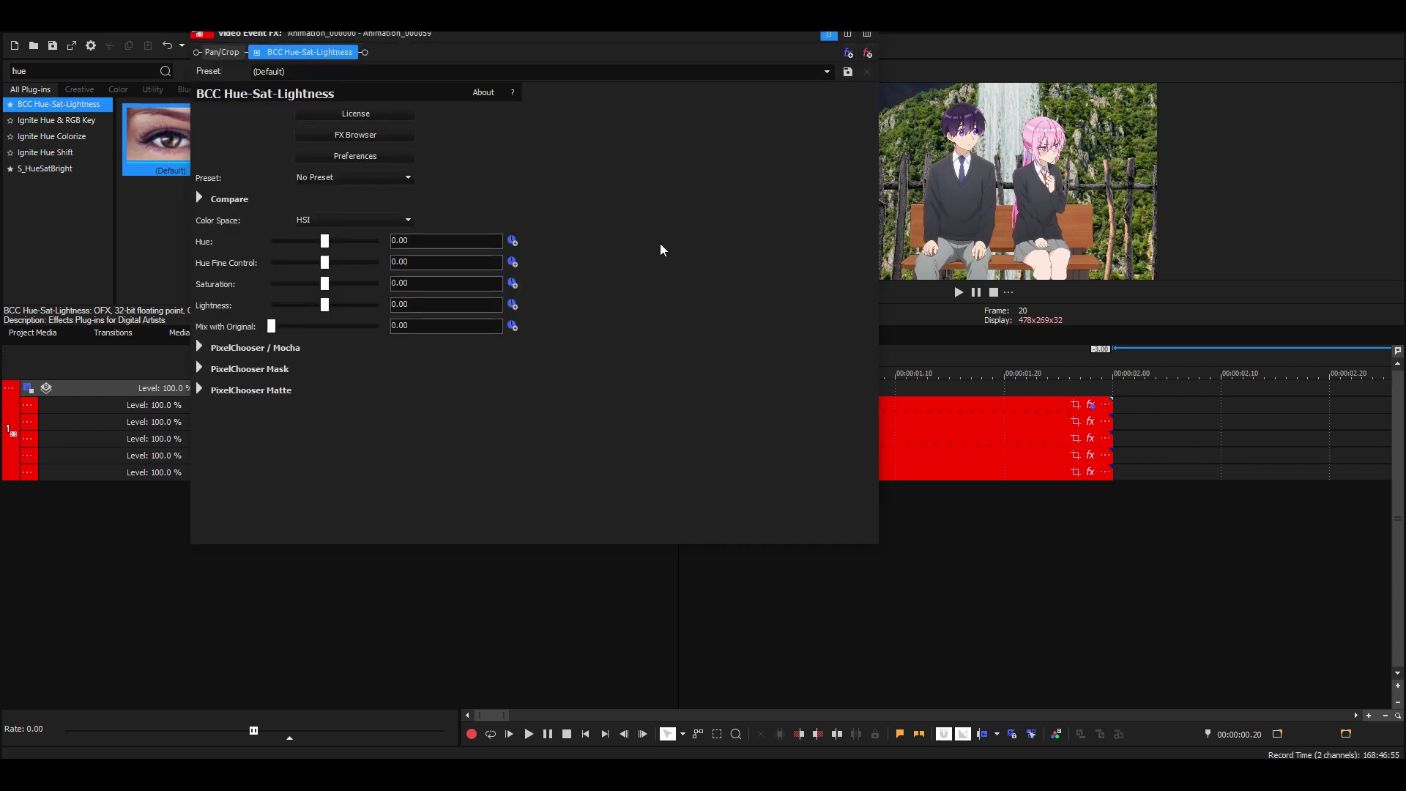
Set the character clip's BCC Hue-Sat-Lightness effect to Hue 10 and Saturation -25, and close the effect window.
drag(671, 16, 530, 69)
drag(736, 225, 526, 223)
drag(266, 294, 92, 287)
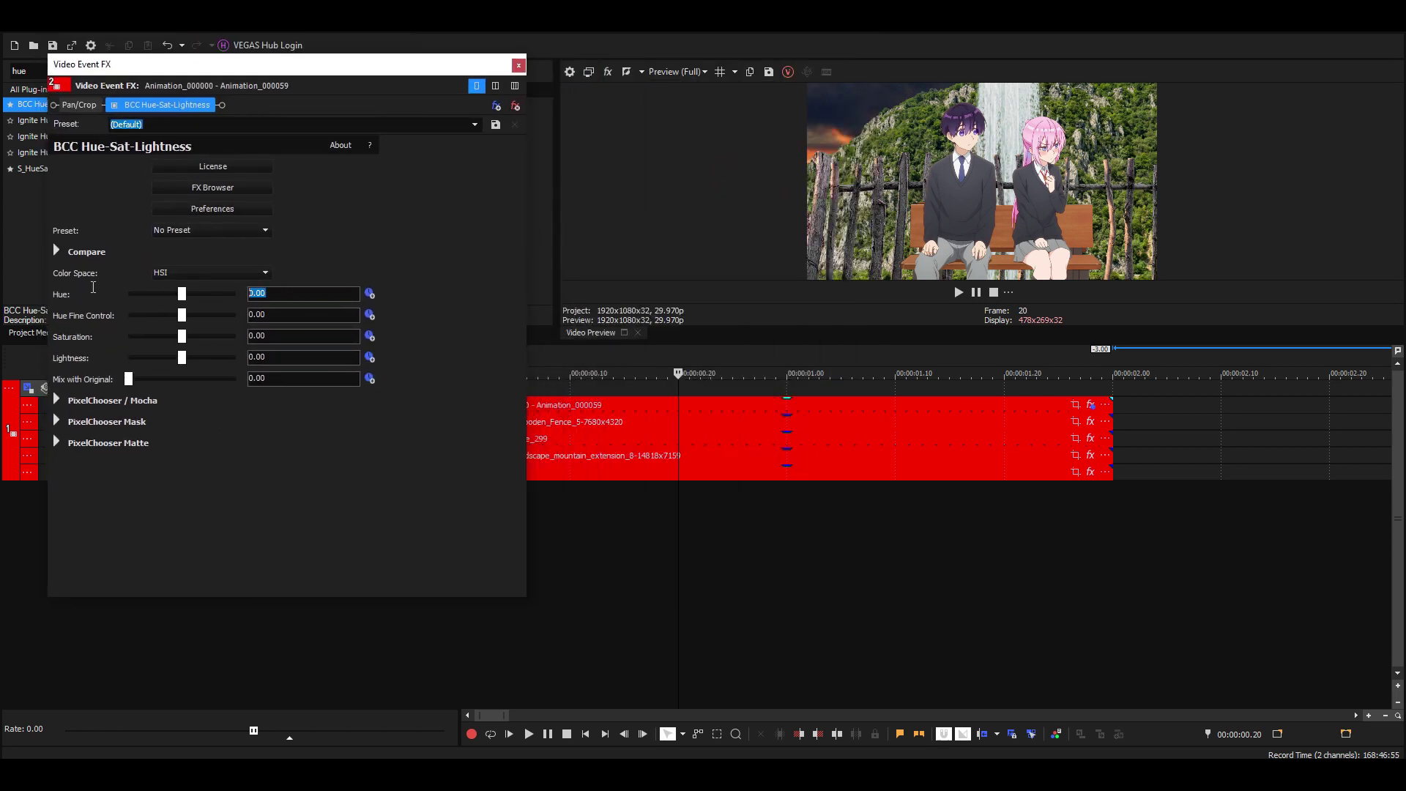
text(10)
key(Return)
click(114, 105)
click(291, 339)
text(-25)
key(Return)
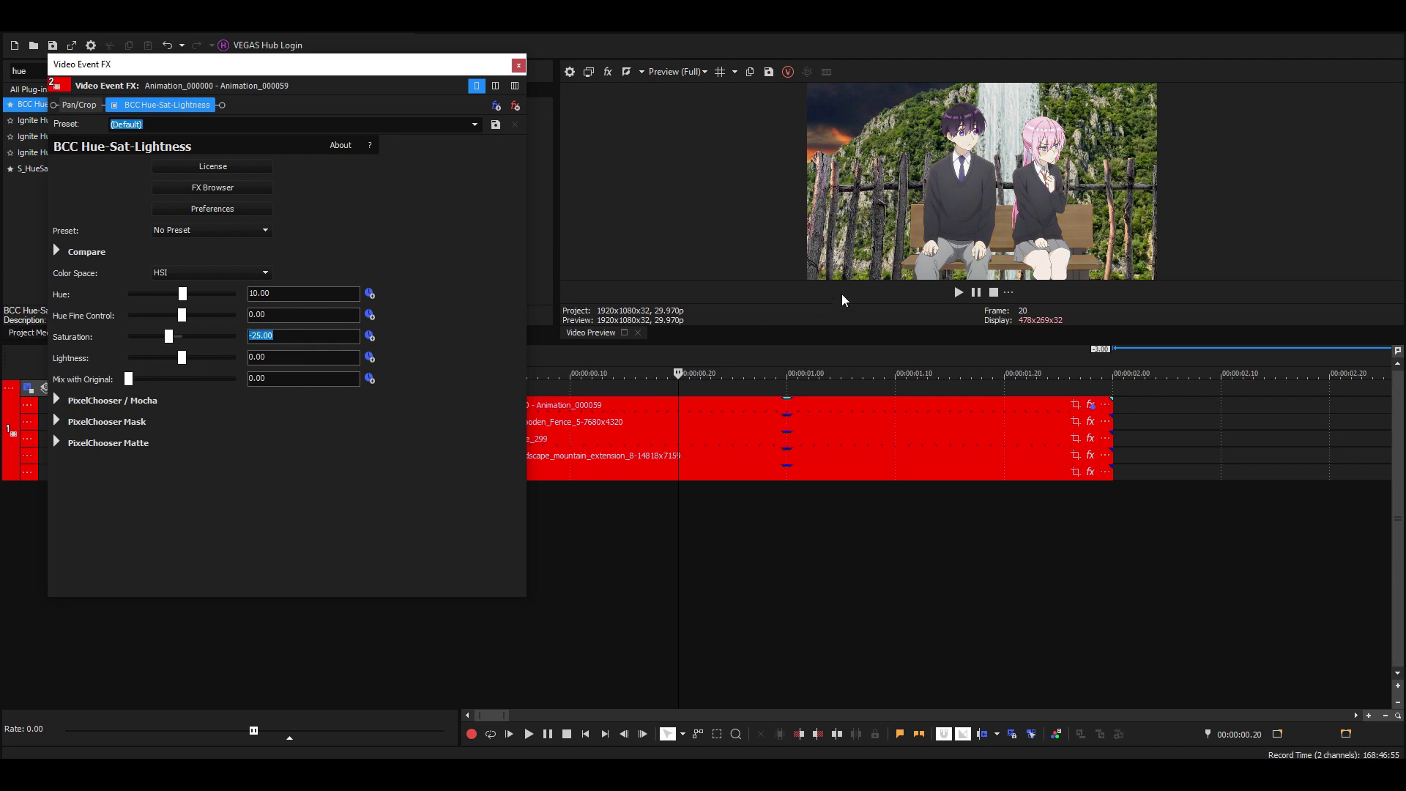
click(518, 66)
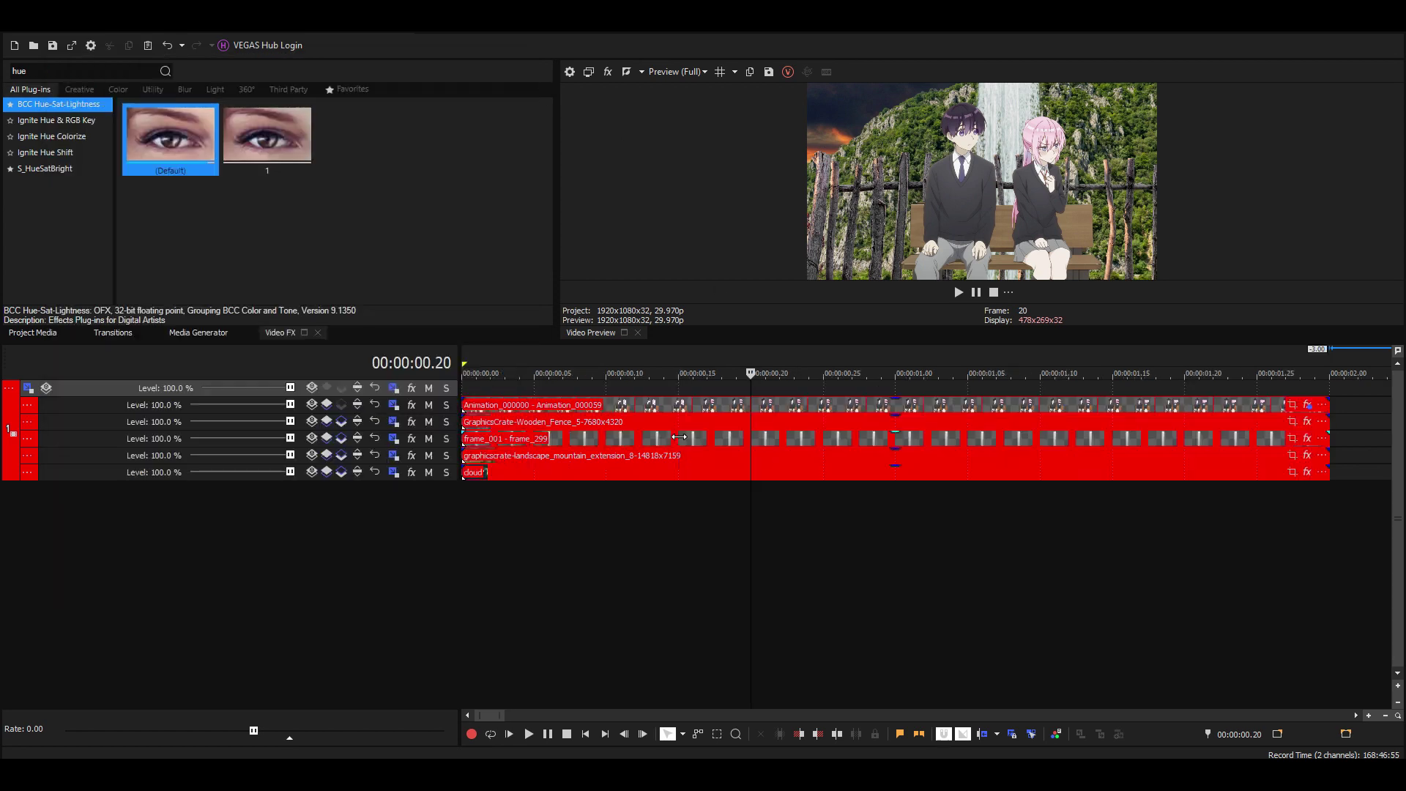
Apply the default BCC Hue-Sat-Lightness effect to the wooden fence clip, set its Saturation to -25, and close the effect window.
click(749, 435)
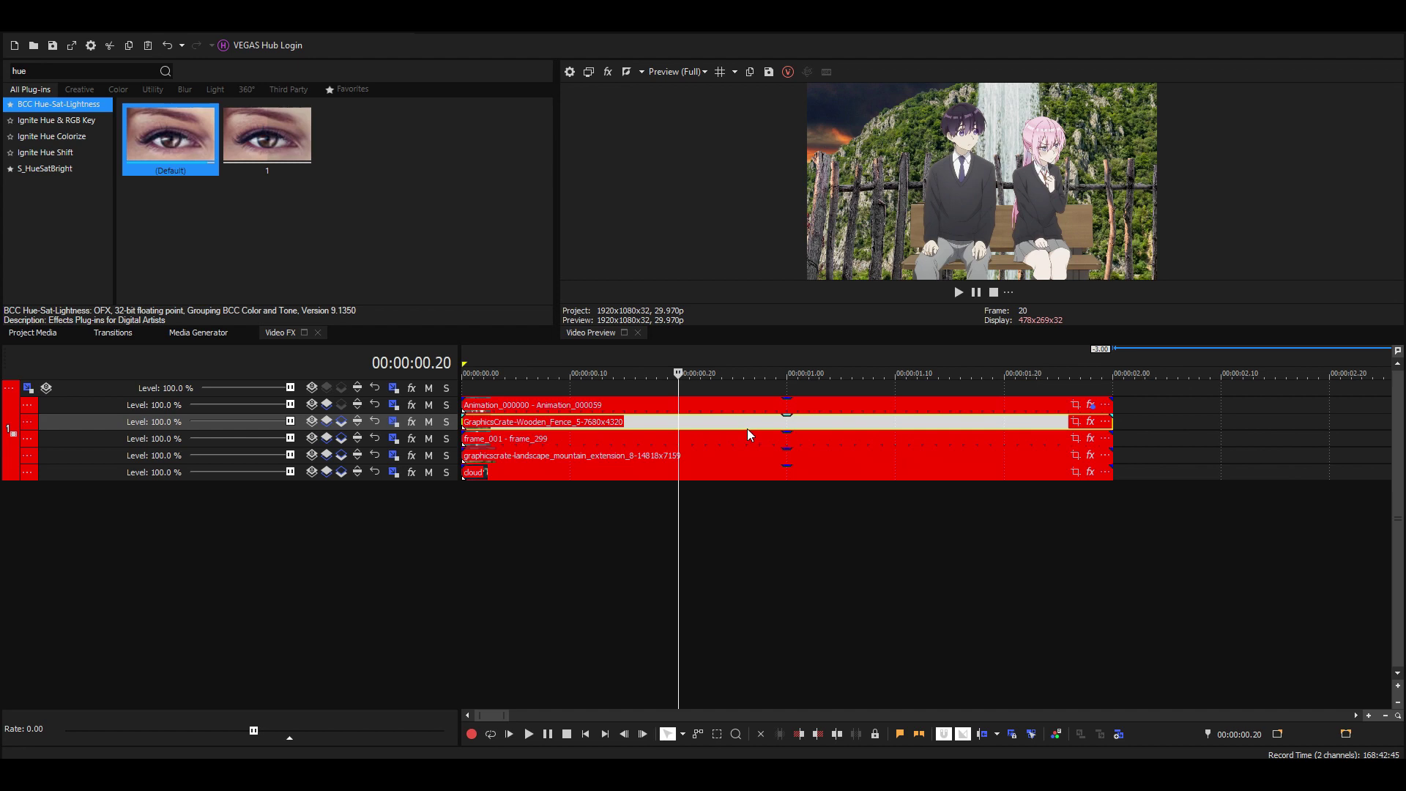
drag(150, 128, 714, 428)
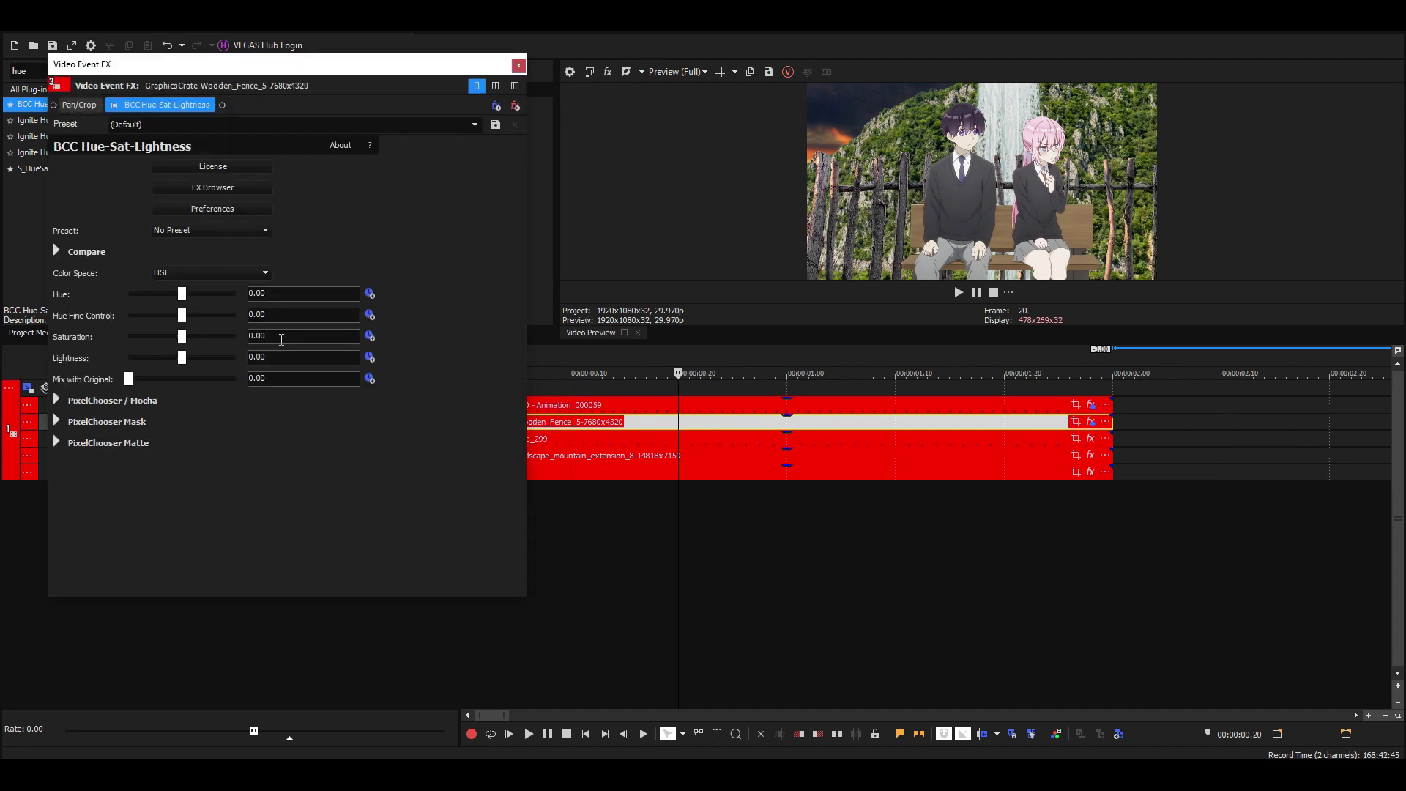
click(278, 337)
text(-25)
key(Return)
click(518, 65)
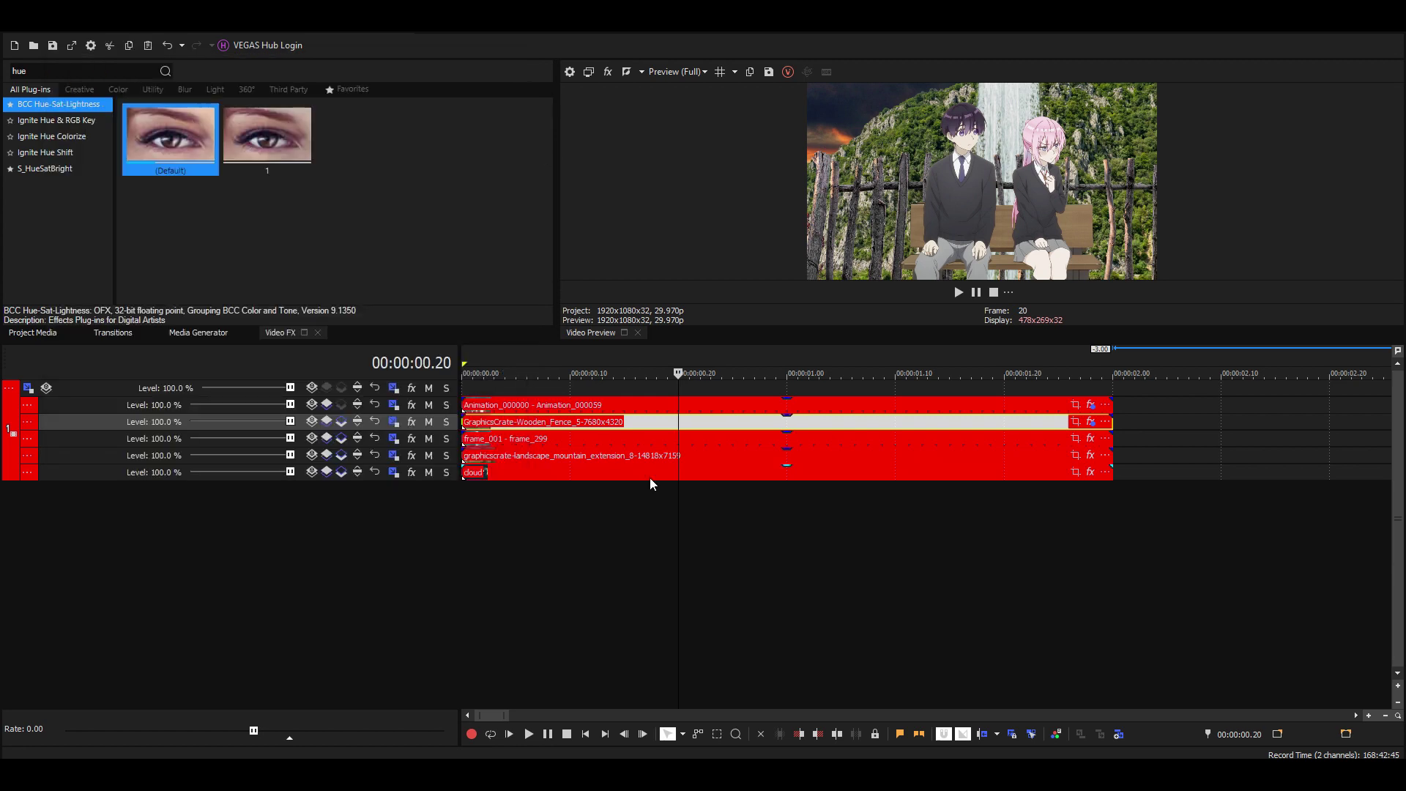
Apply the default BCC Hue-Sat-Lightness effect to the mountain clip with Hue -10, trying 10 first, and Lightness -25, and close its window.
click(677, 458)
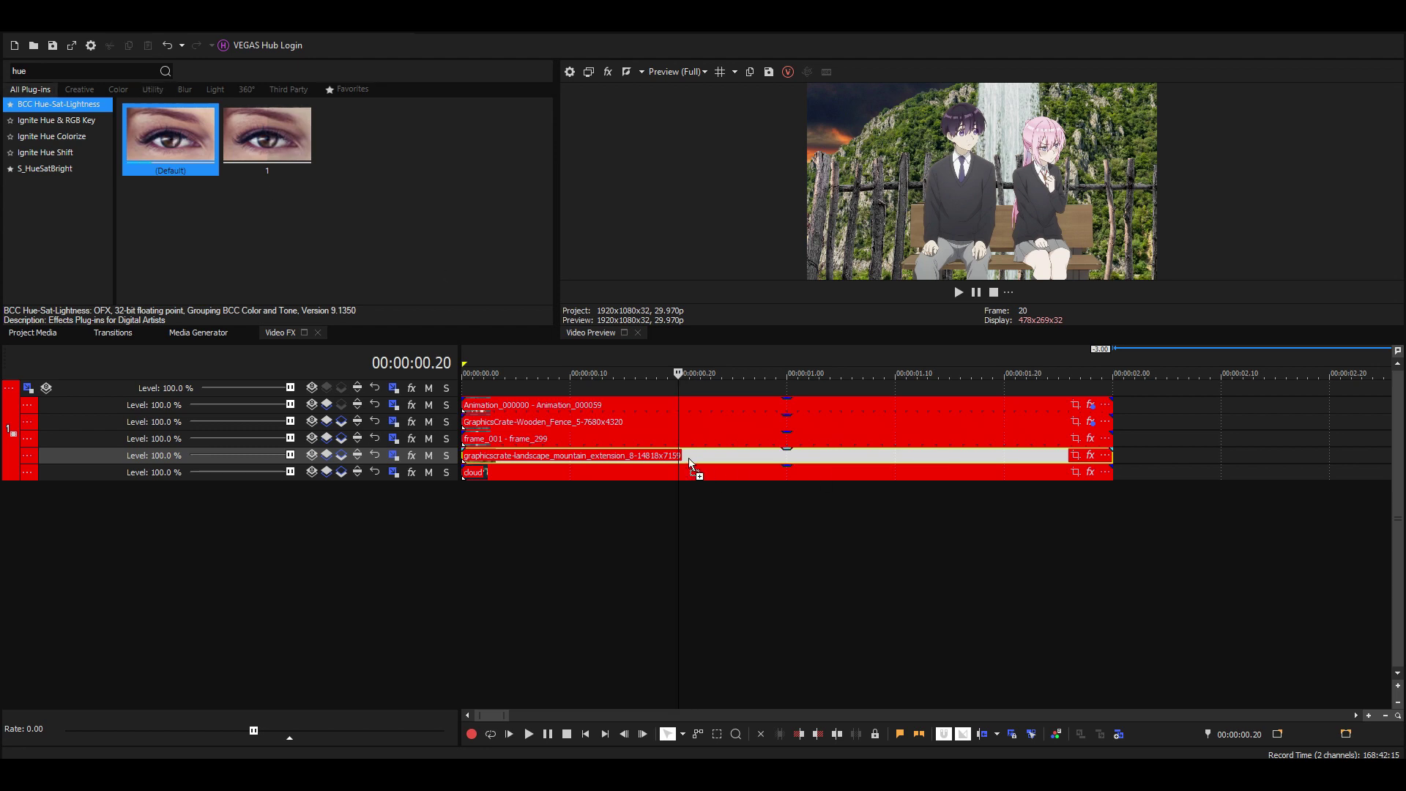
drag(688, 458, 688, 459)
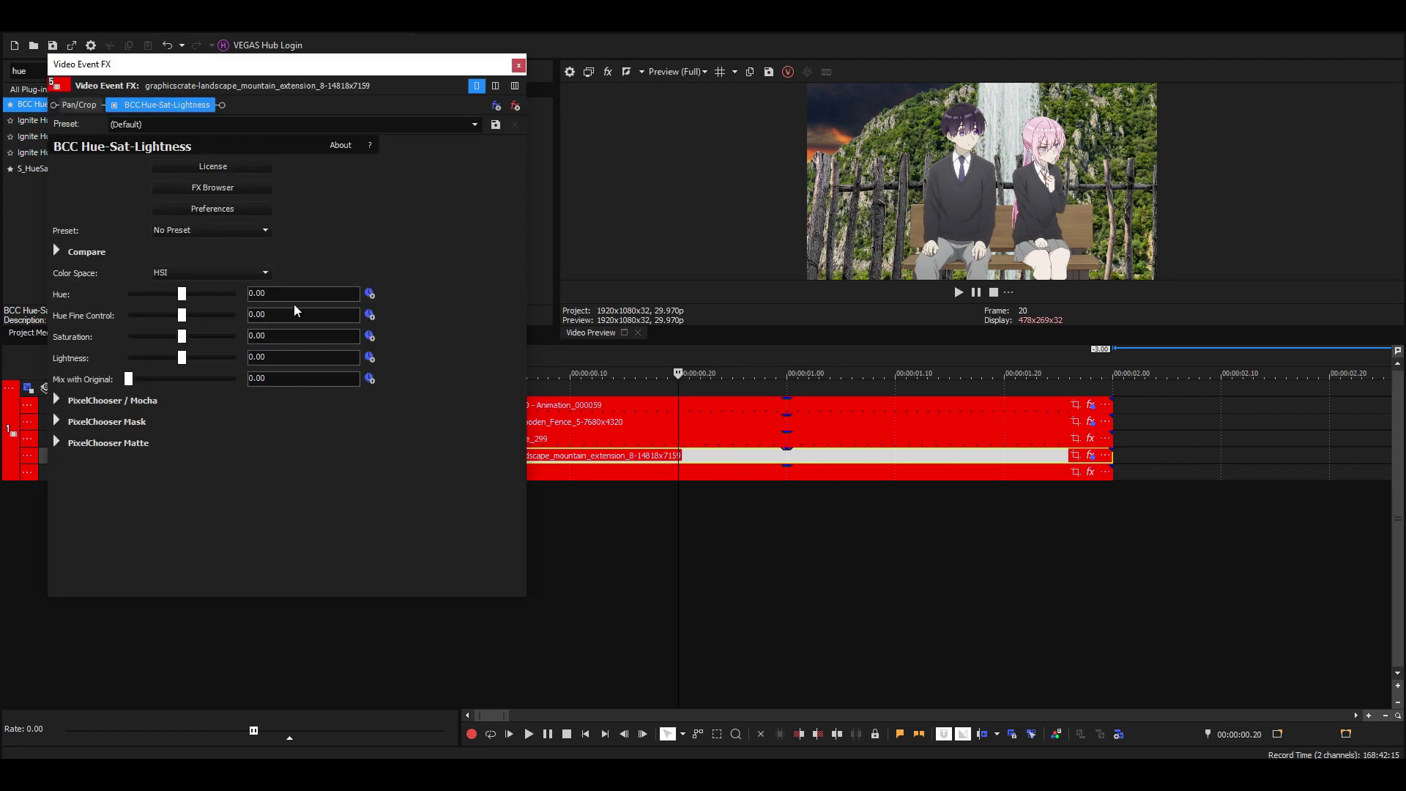
text(10)
key(Return)
text(-10)
key(Return)
click(298, 358)
text(-25)
key(Return)
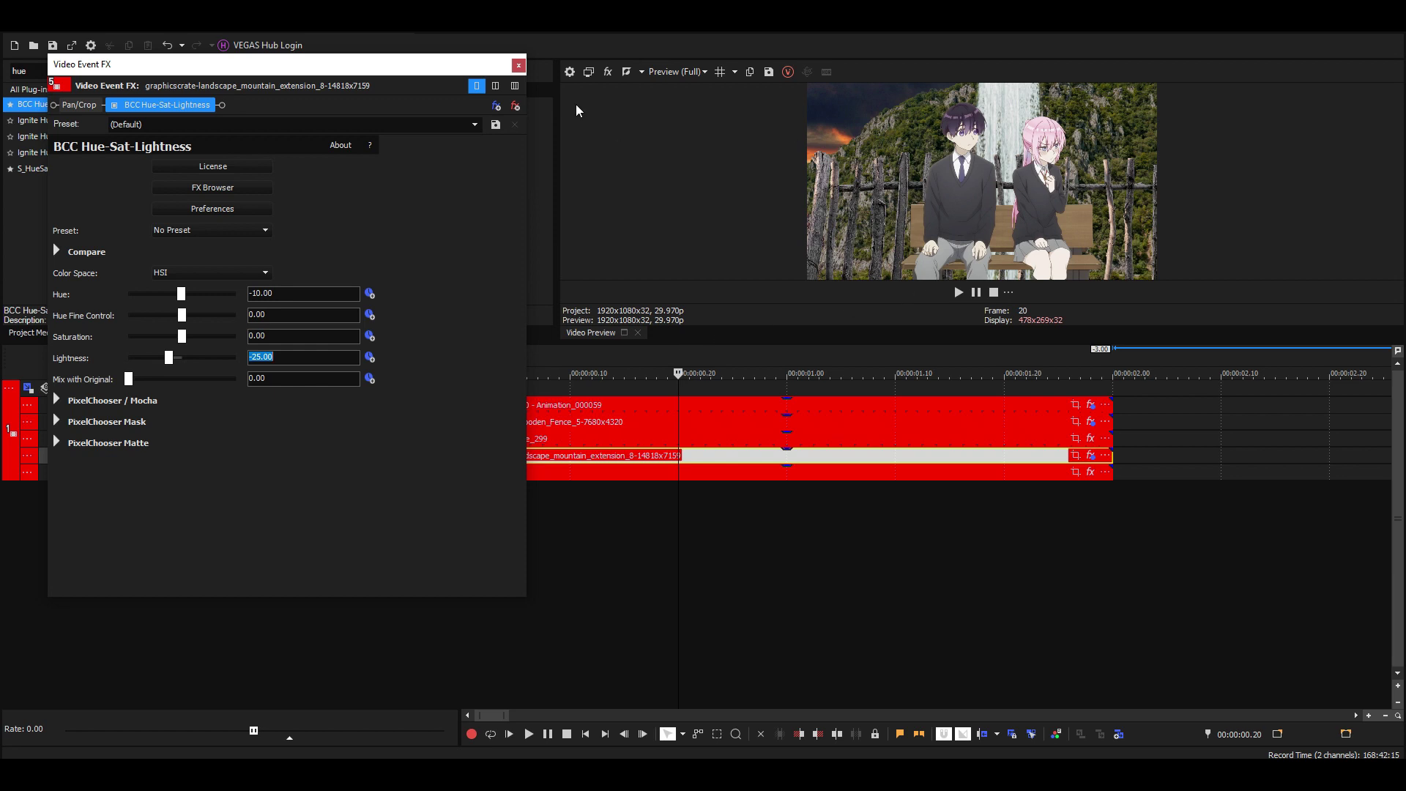
click(519, 64)
Apply the default BCC Hue-Sat-Lightness effect to the cloud clip, set its Saturation to -50, and close the effect window.
click(701, 475)
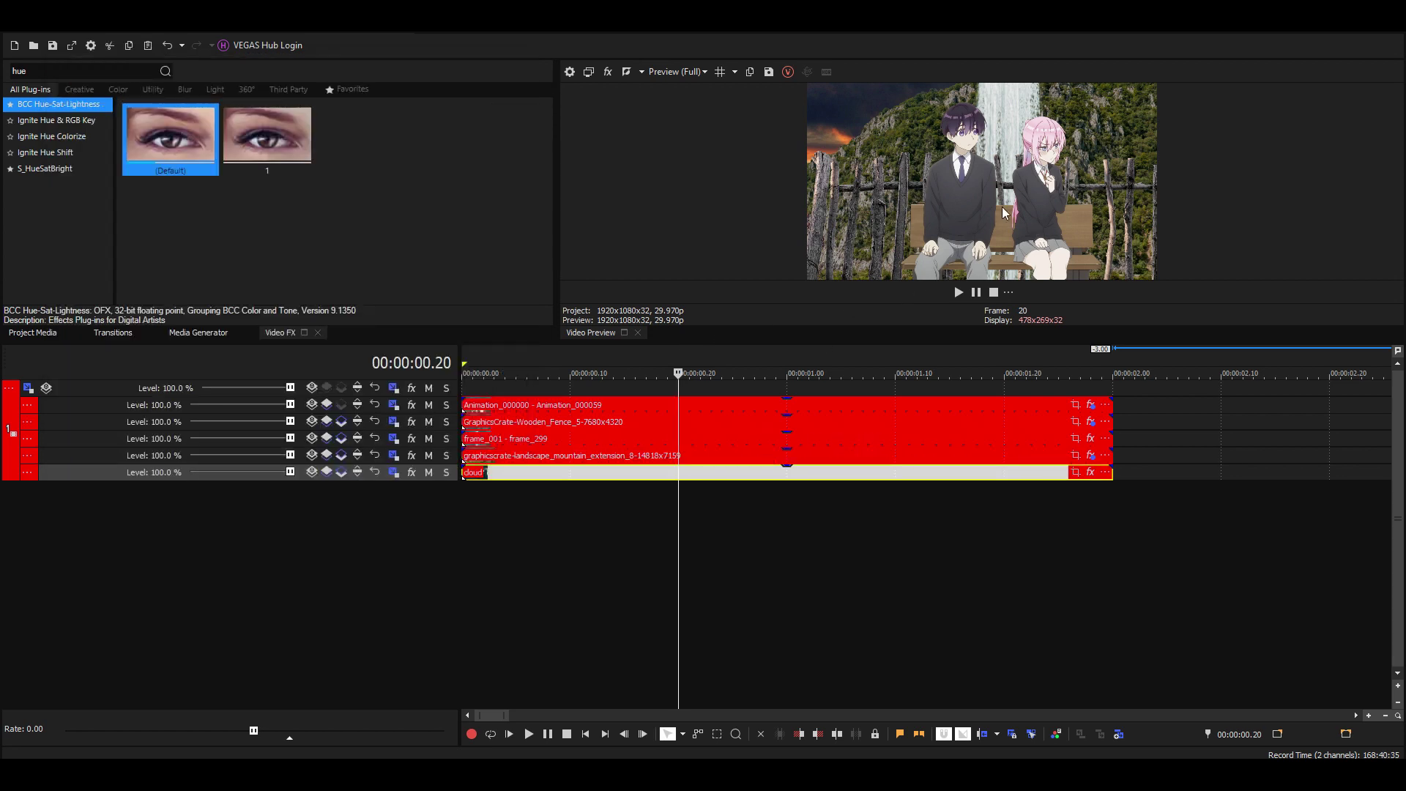
drag(167, 136, 690, 478)
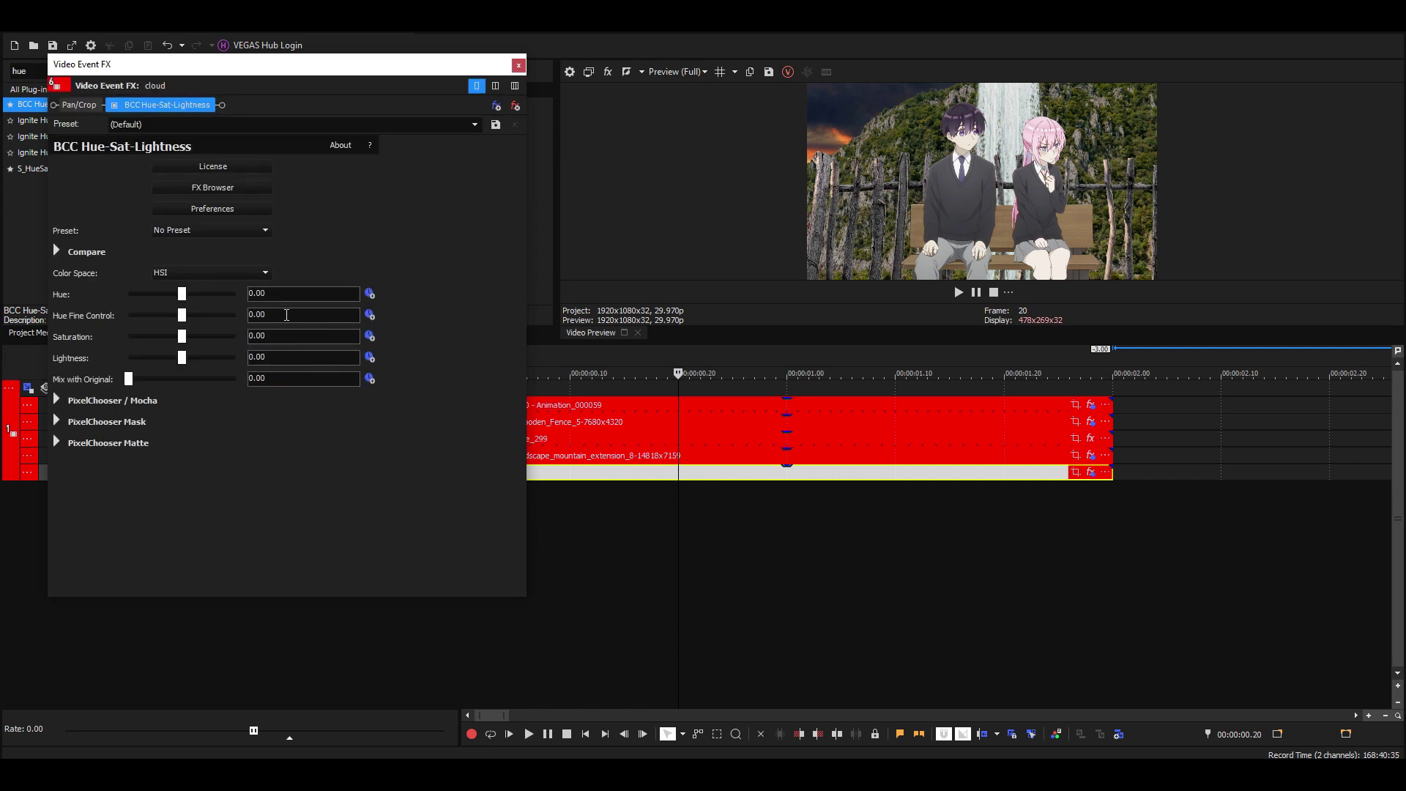
text(-50)
key(Return)
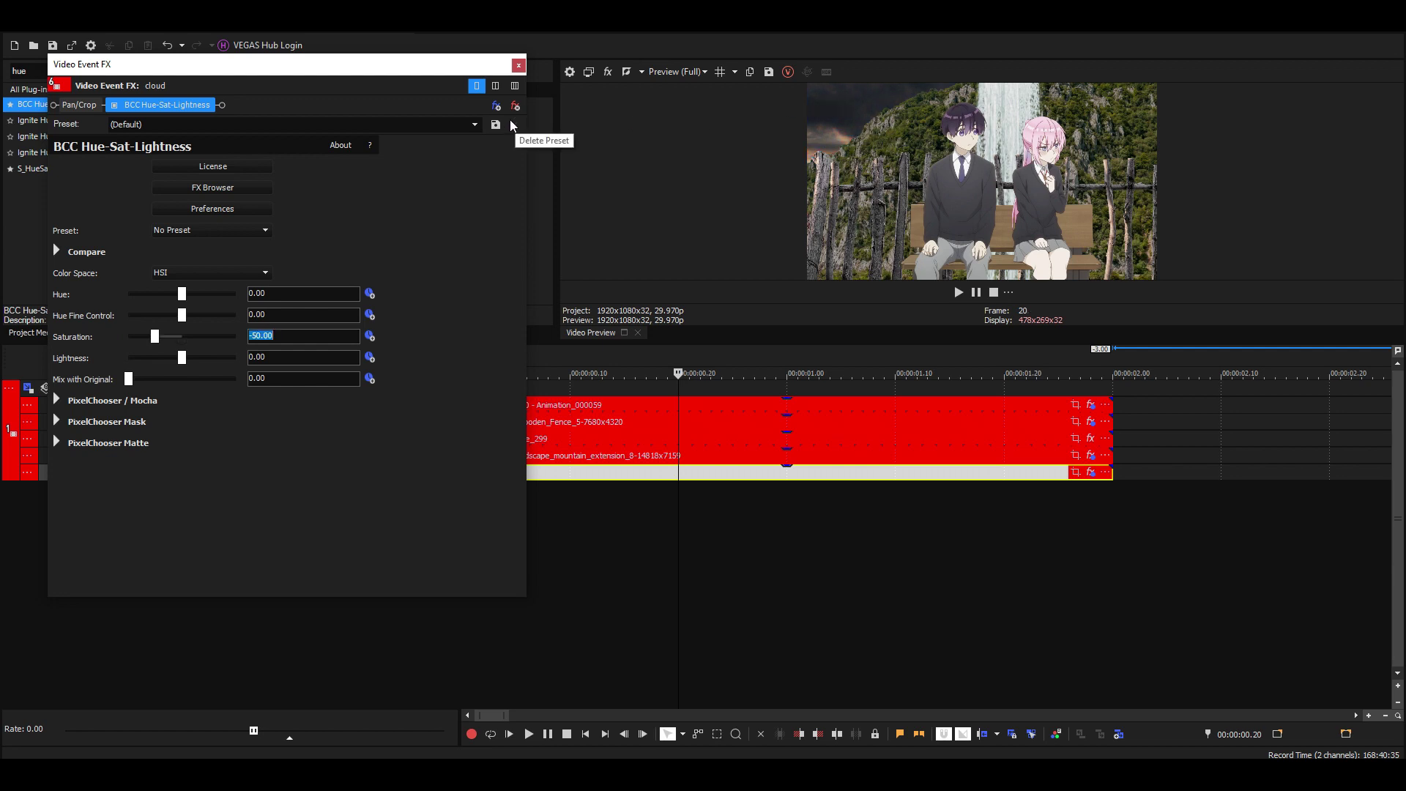
click(518, 66)
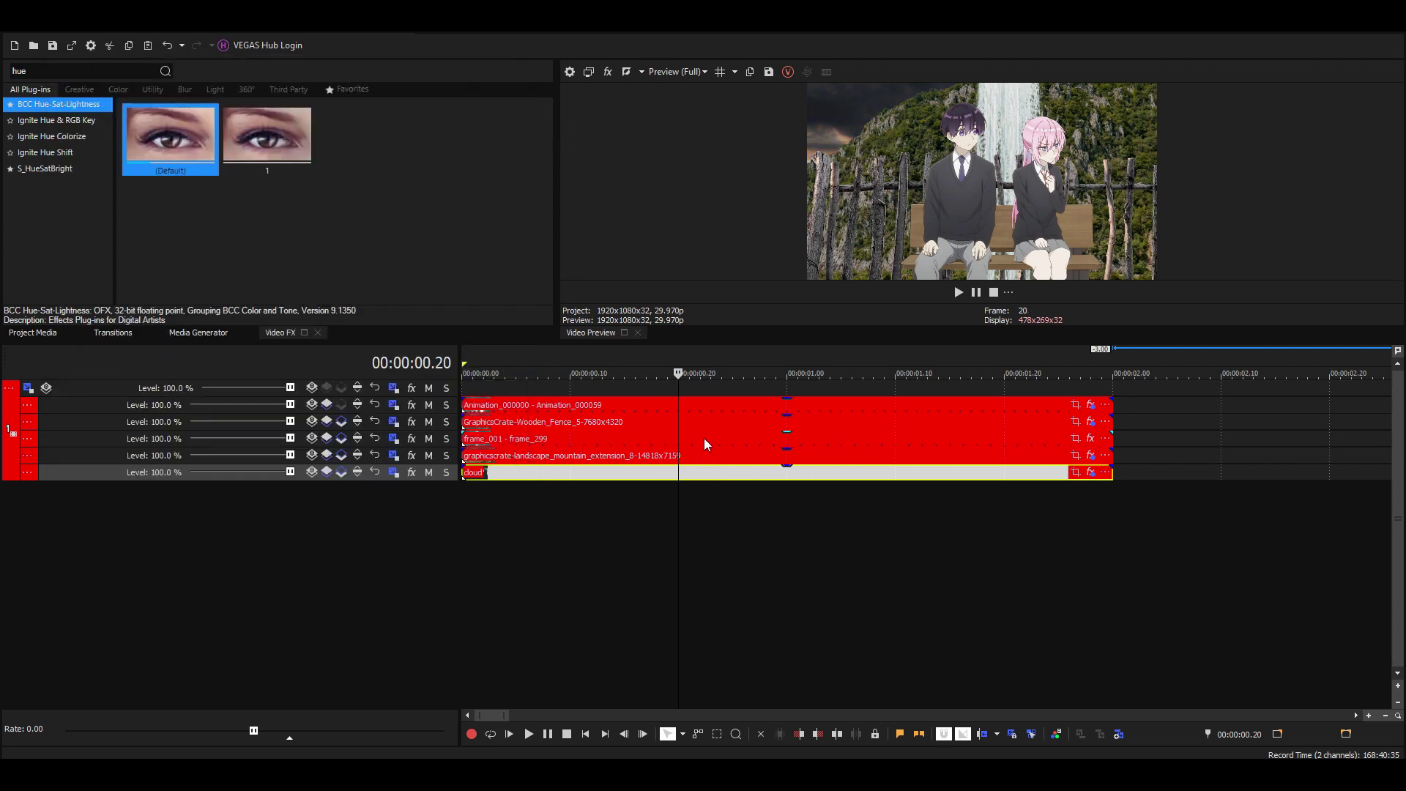
Insert an empty video track above the scene's tracks and move the playhead to 00:00:00.23.
click(721, 360)
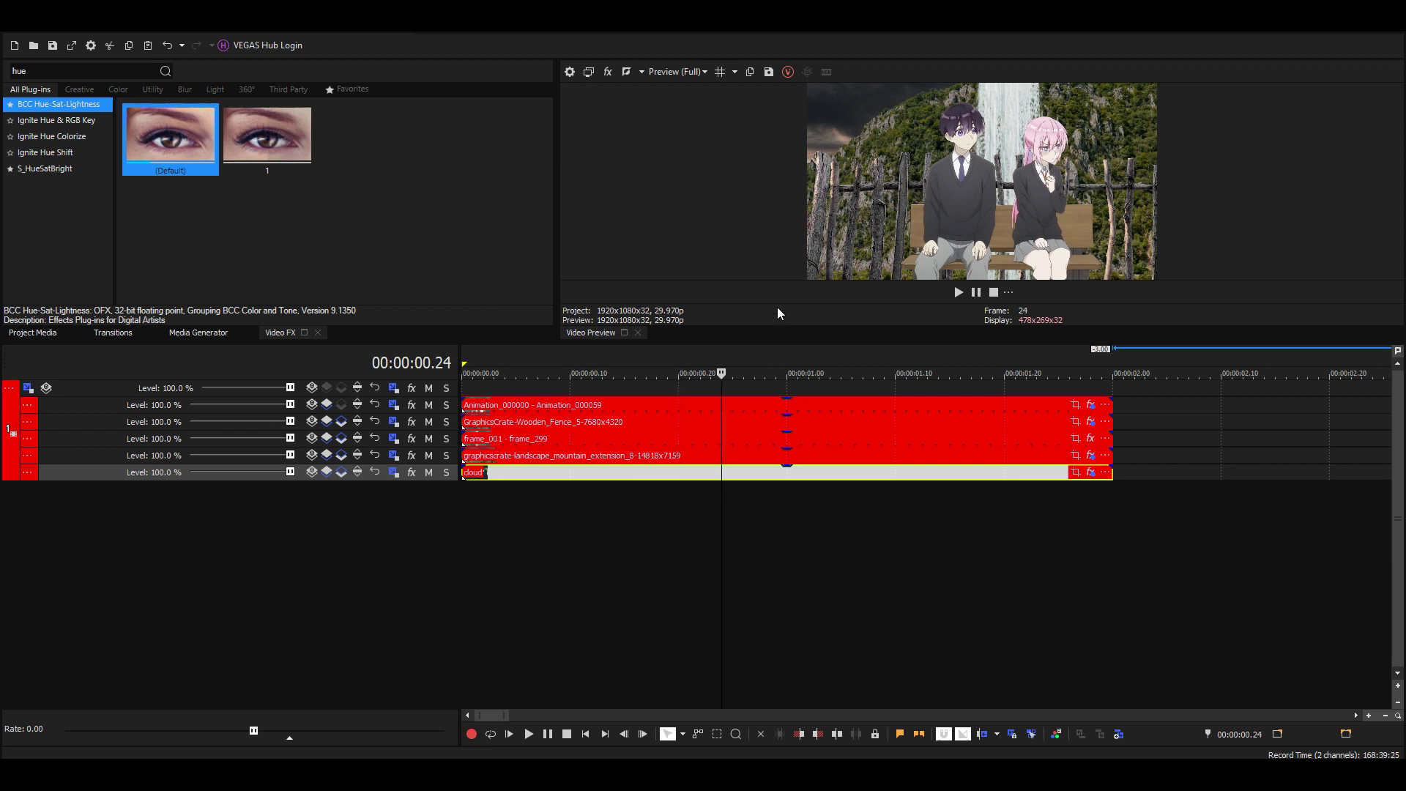
key(ctrl+shift+q)
click(714, 389)
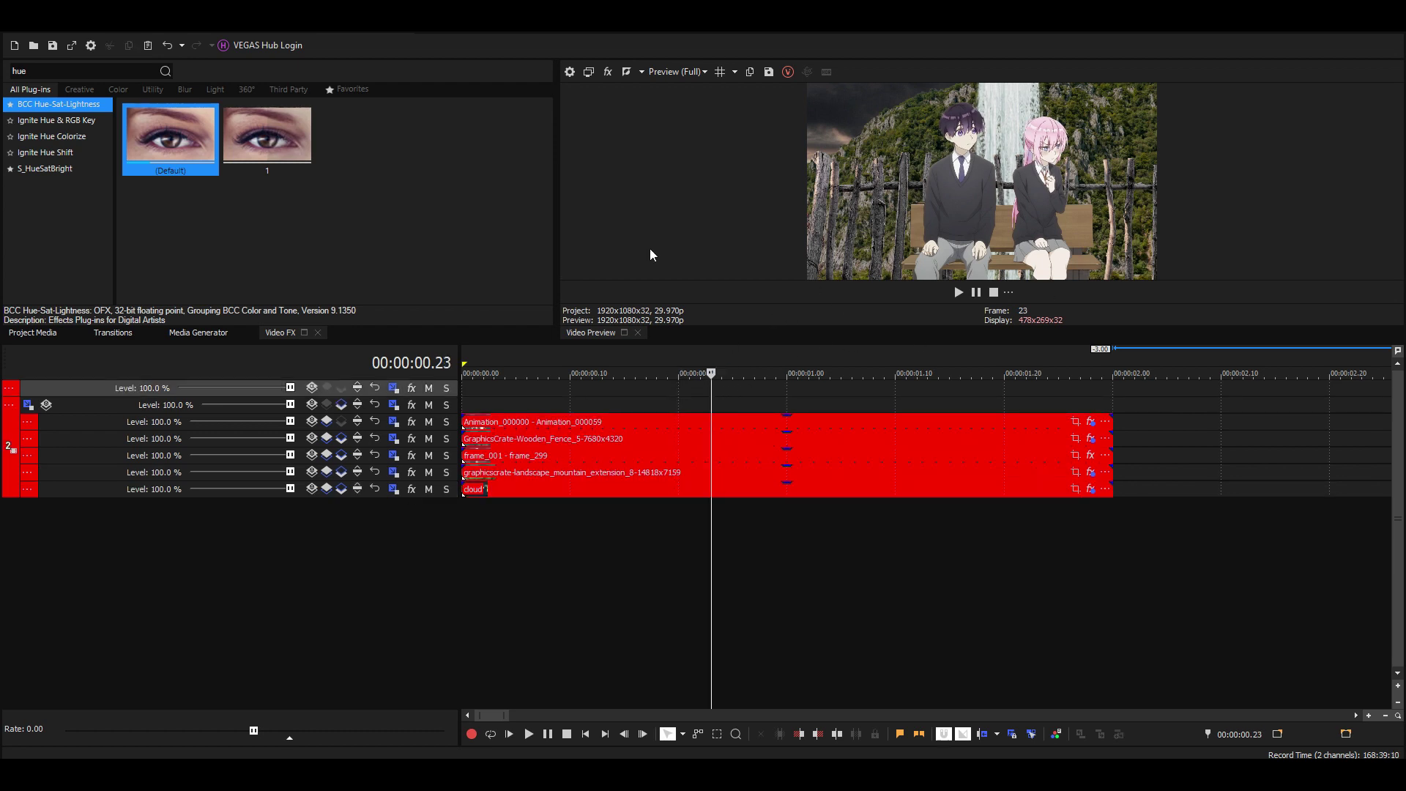
Search the video effects for "looks", apply Looks preset 1 to the new empty track, and place it after Composite in the effect chain.
double_click(63, 73)
text(looks)
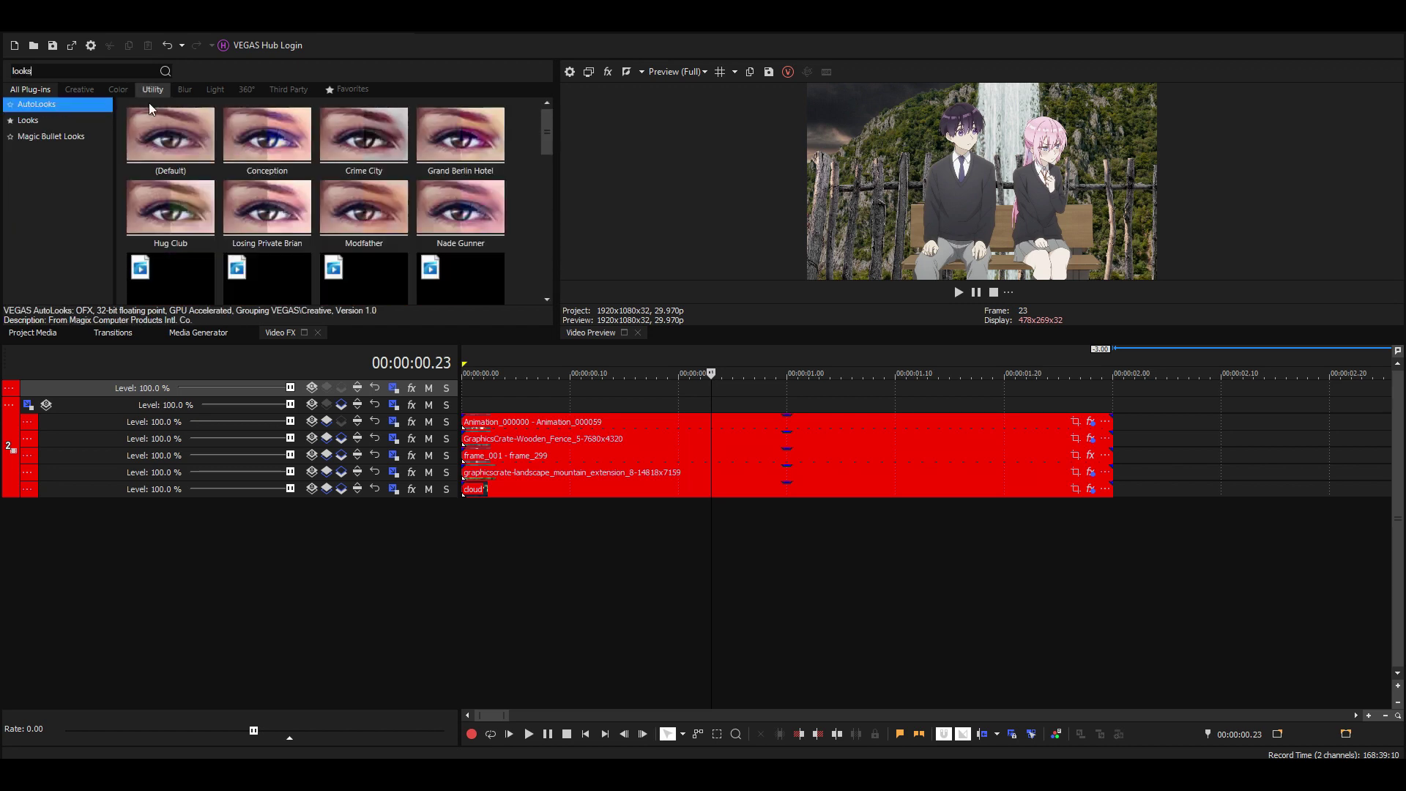
click(82, 119)
click(269, 149)
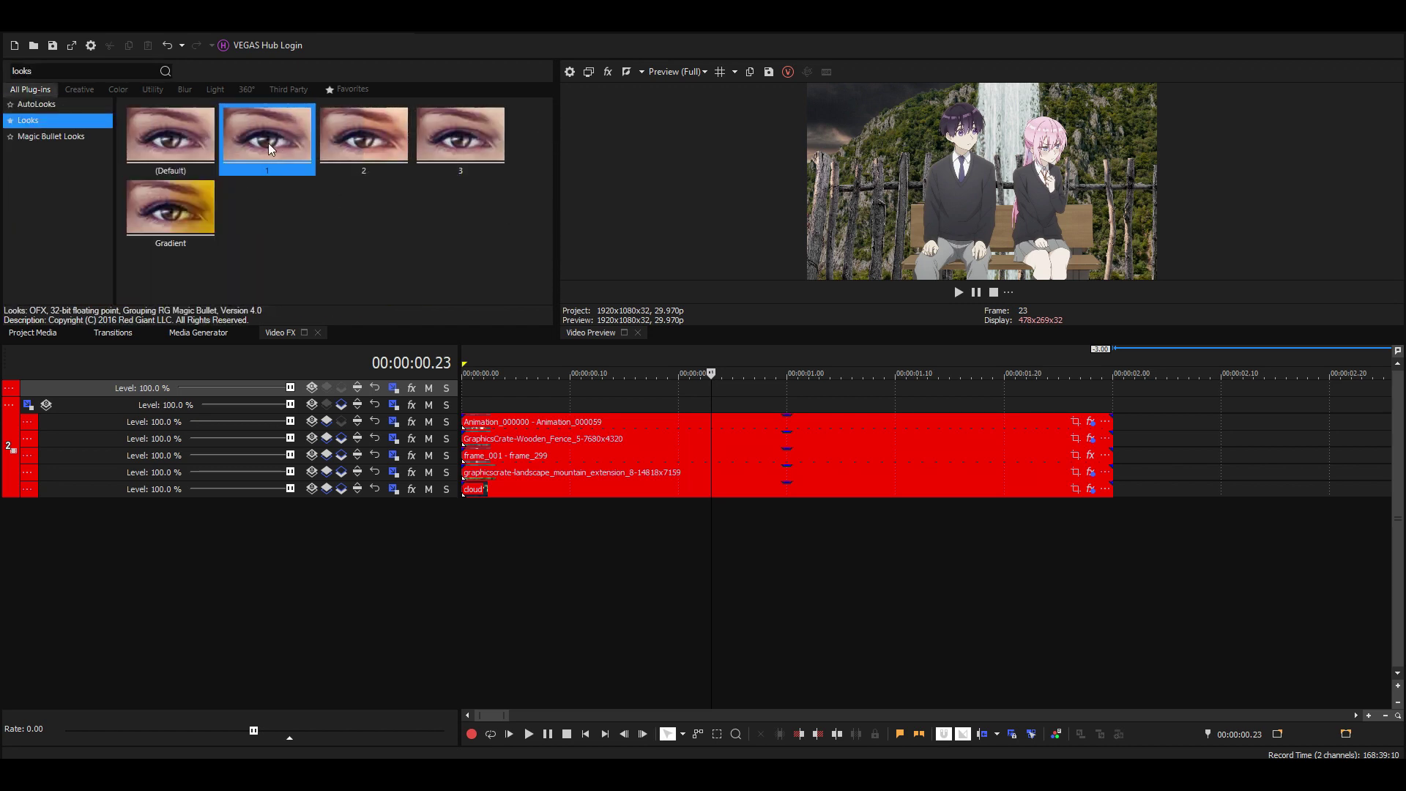
drag(266, 134, 141, 387)
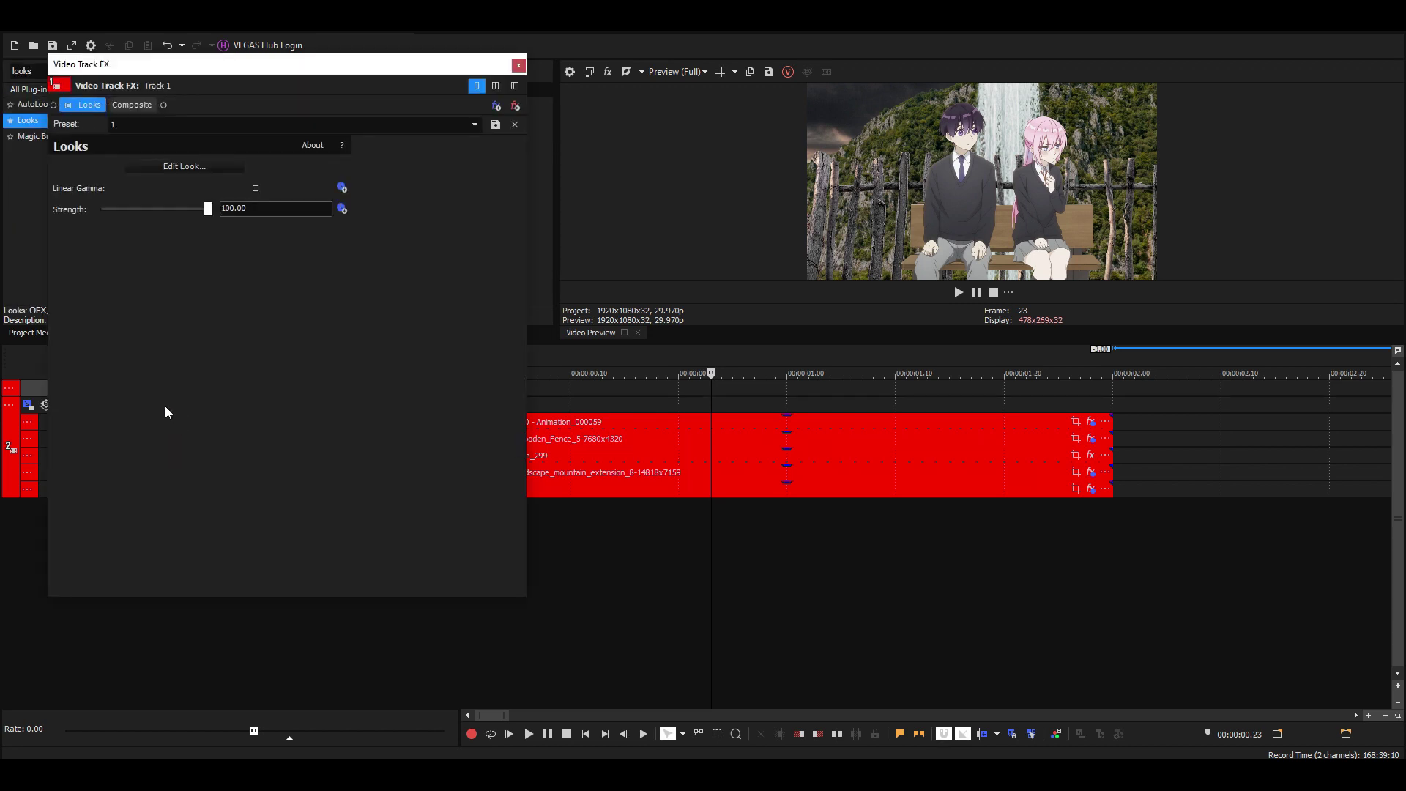
drag(87, 109, 147, 106)
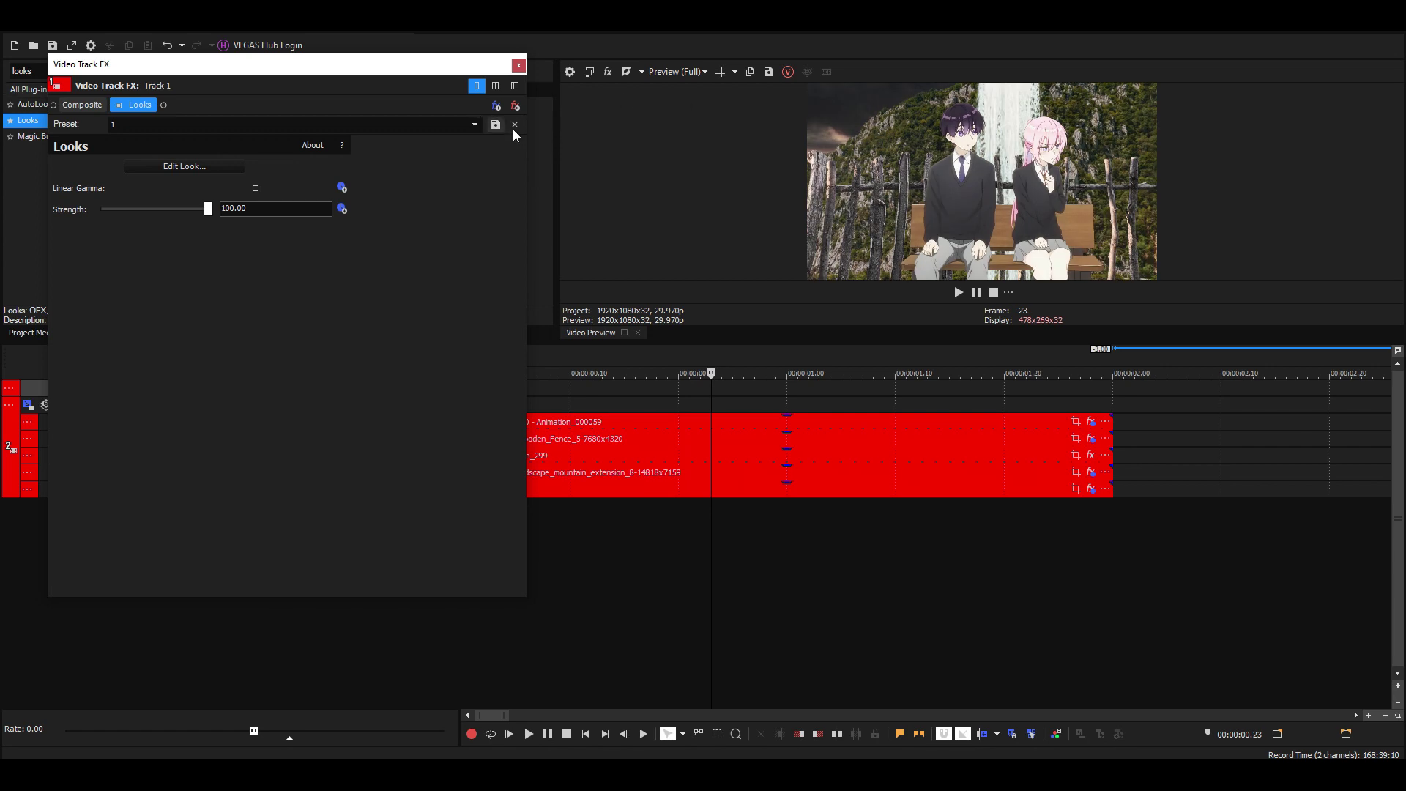
Compare Looks presets 1 and 2 on the empty track, choose preset 2, and close the track effect window.
click(476, 124)
click(332, 160)
click(474, 126)
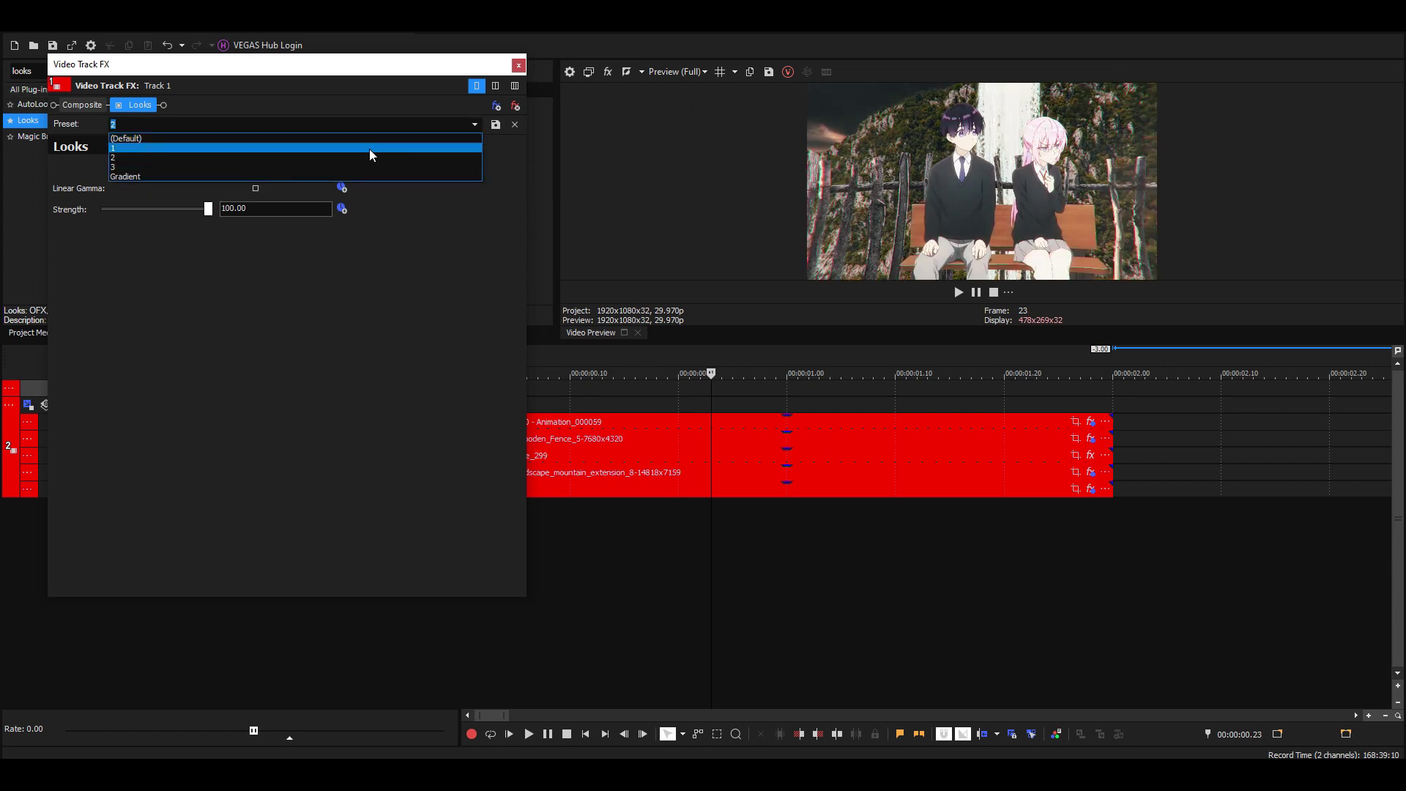
click(369, 148)
click(476, 125)
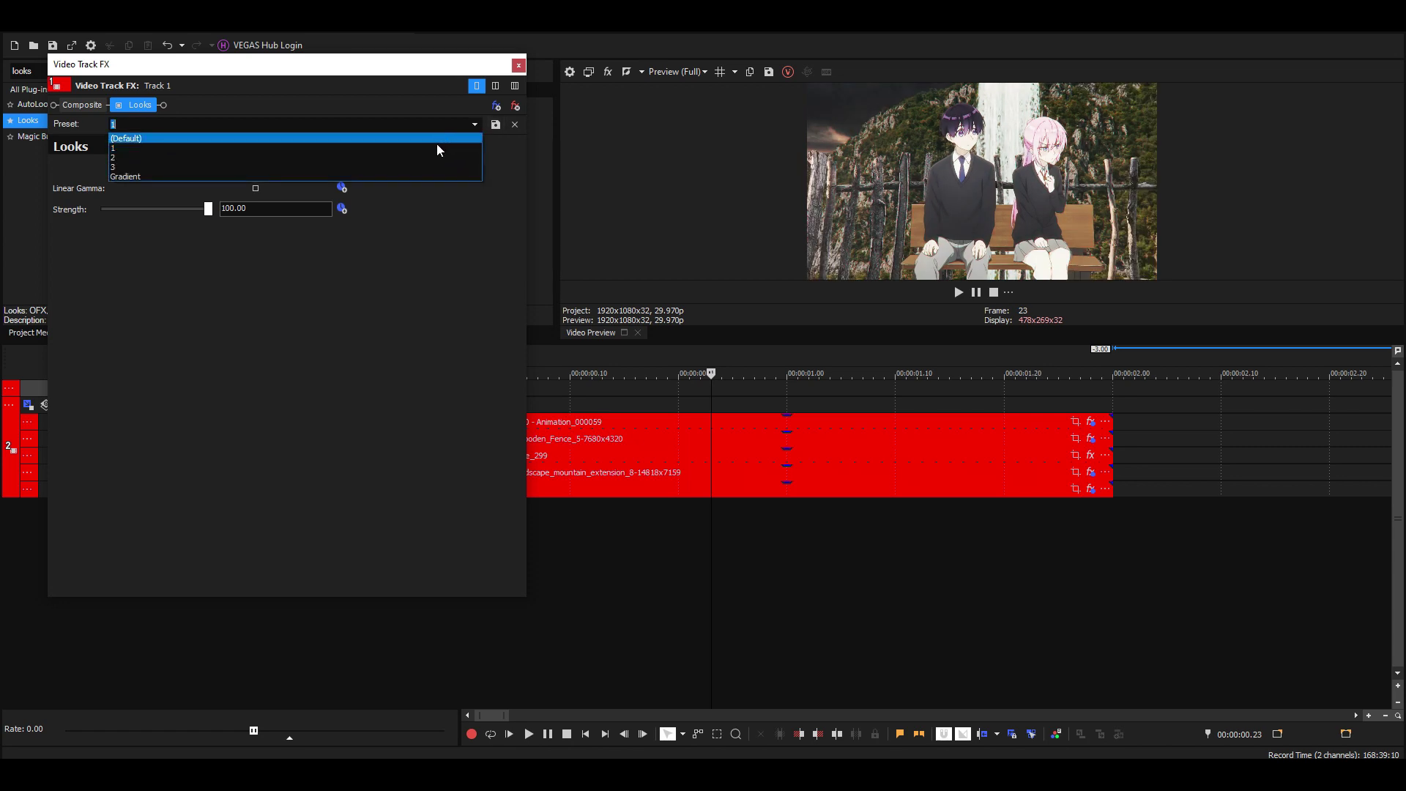
click(428, 157)
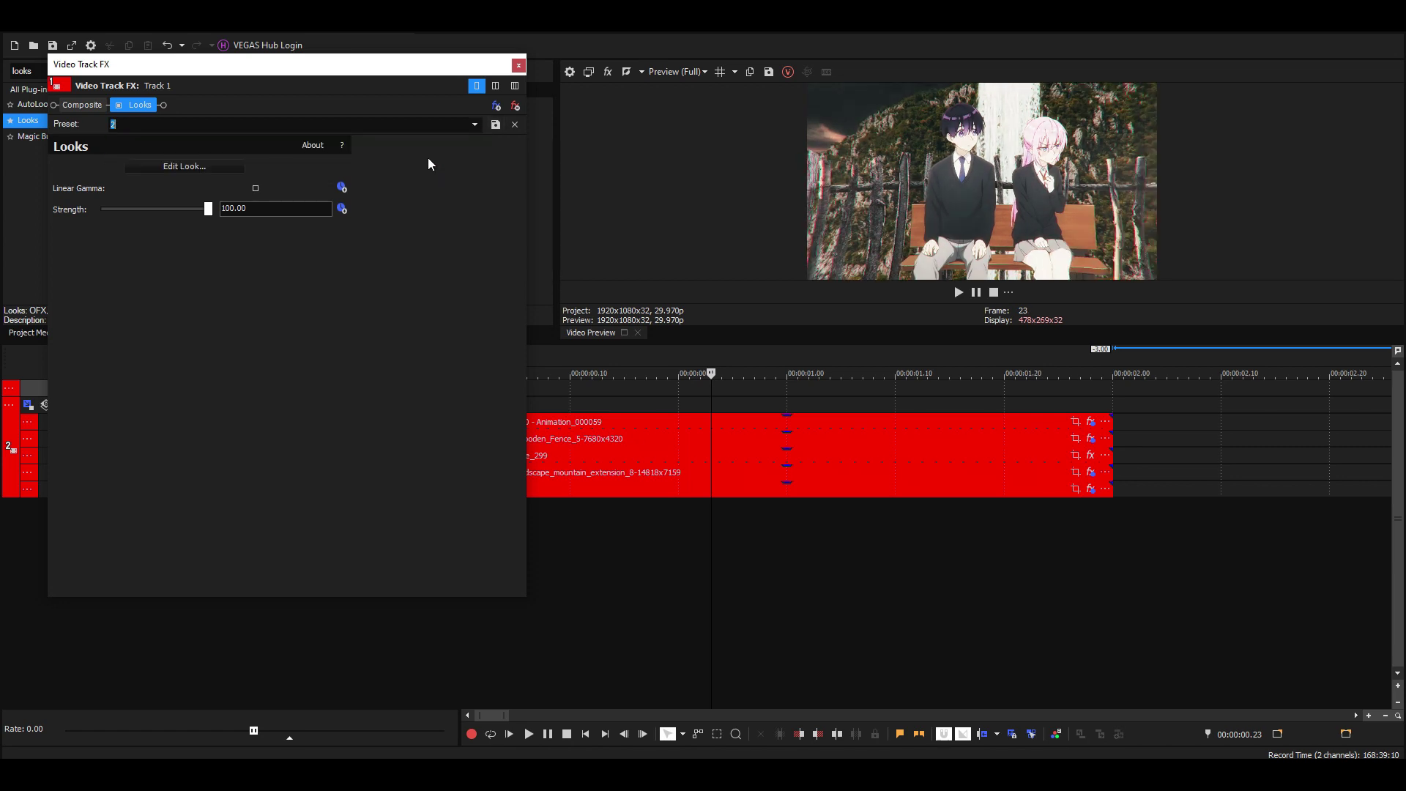
click(649, 106)
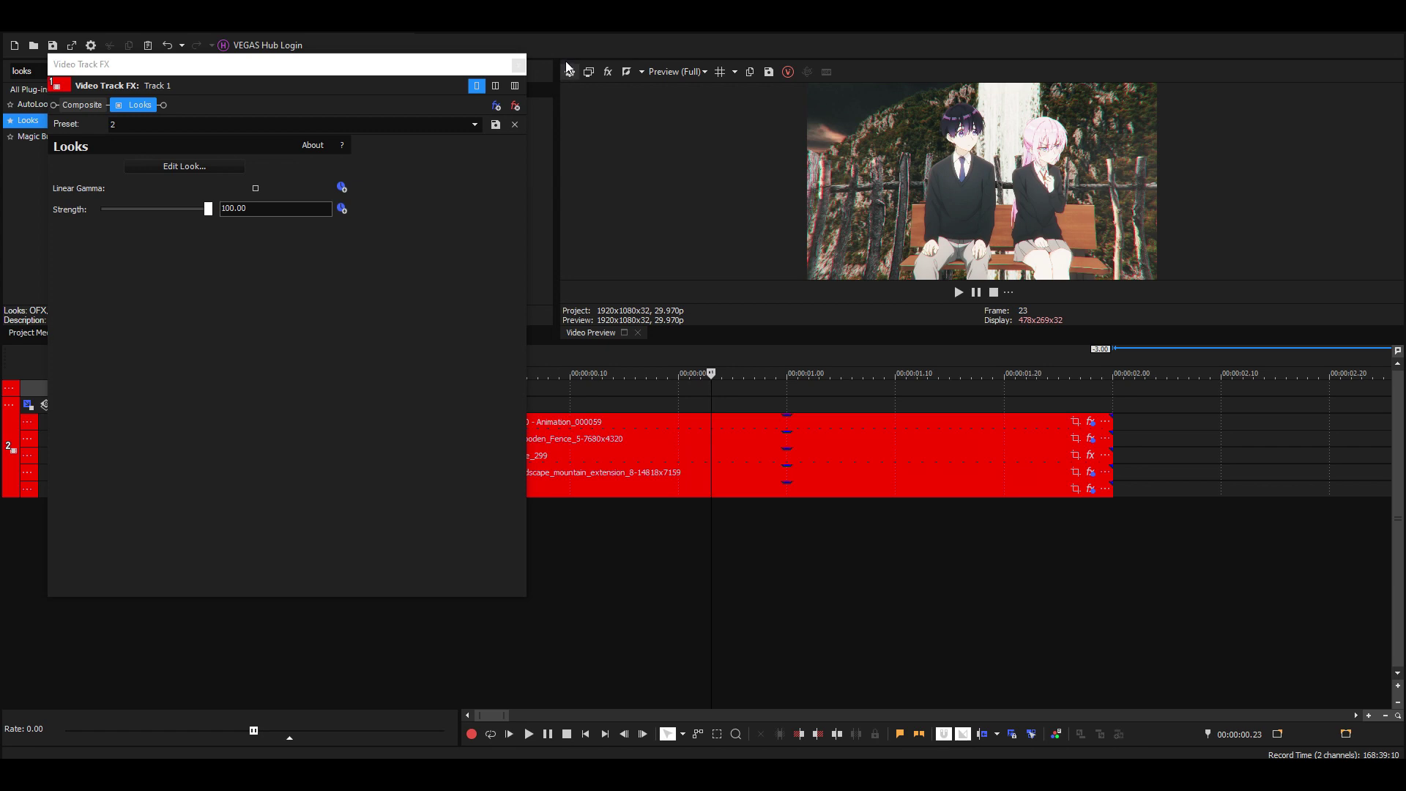
click(518, 65)
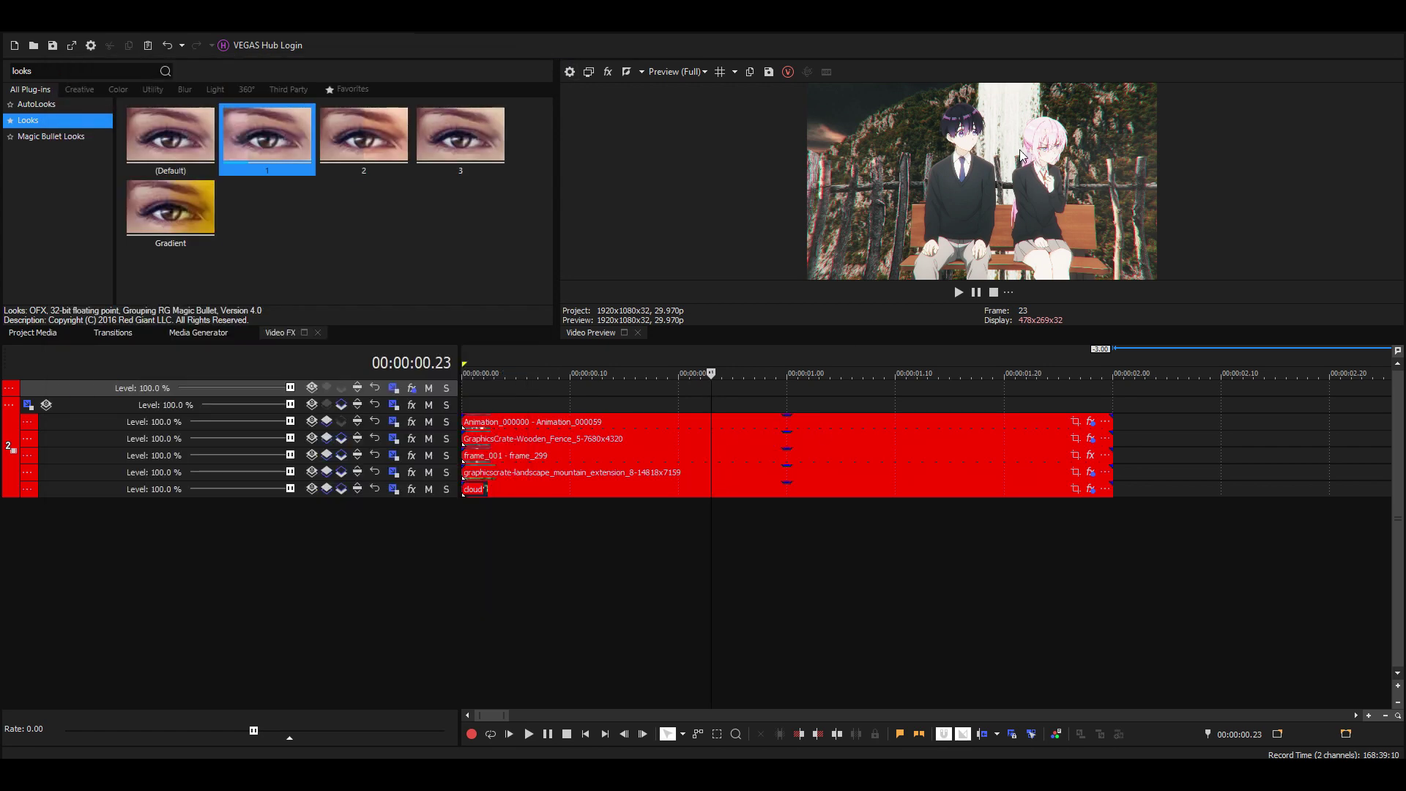
Set the character clip's BCC Lightness to -10, trying -25 first, compare with the effect switched off and on, and close its window.
click(713, 424)
click(1090, 422)
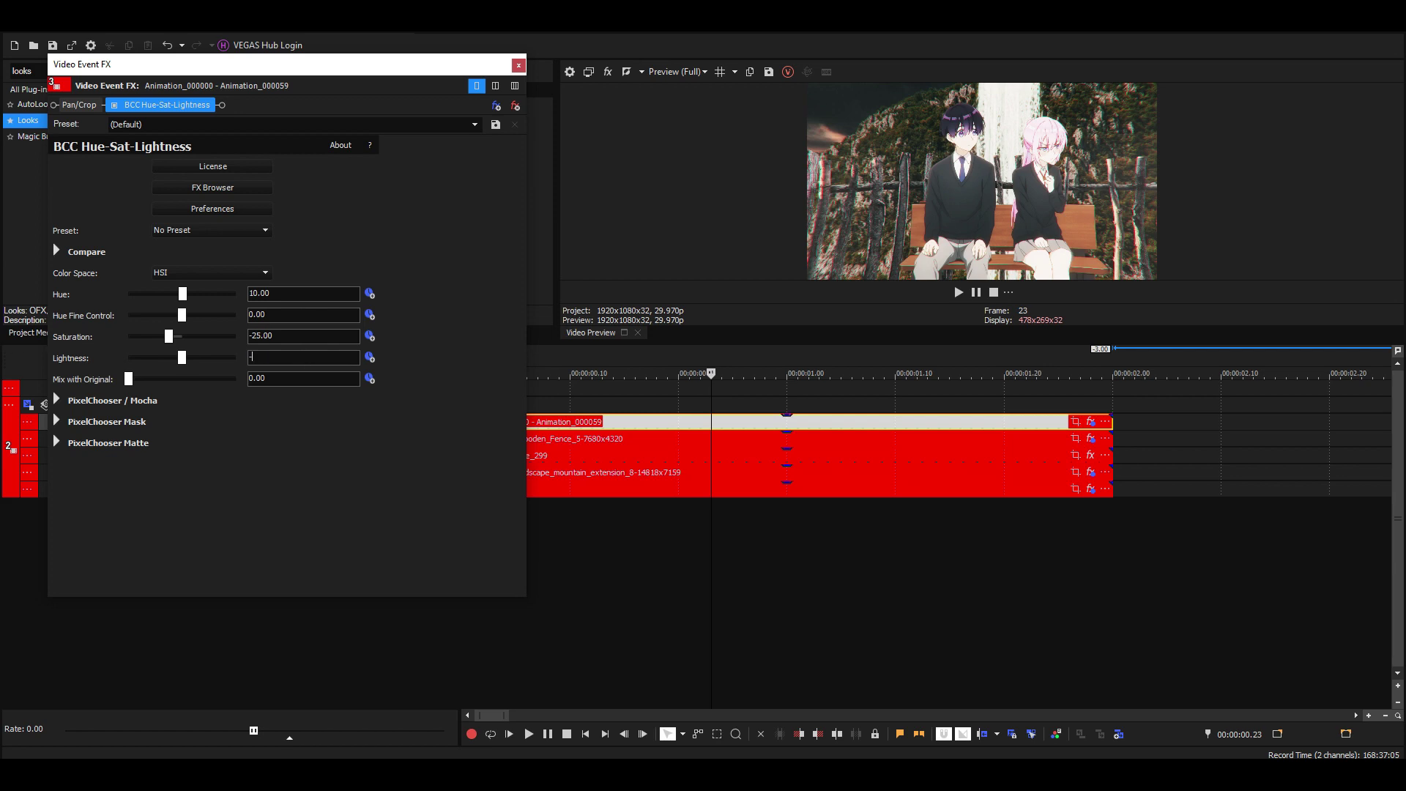
text(-25)
key(Return)
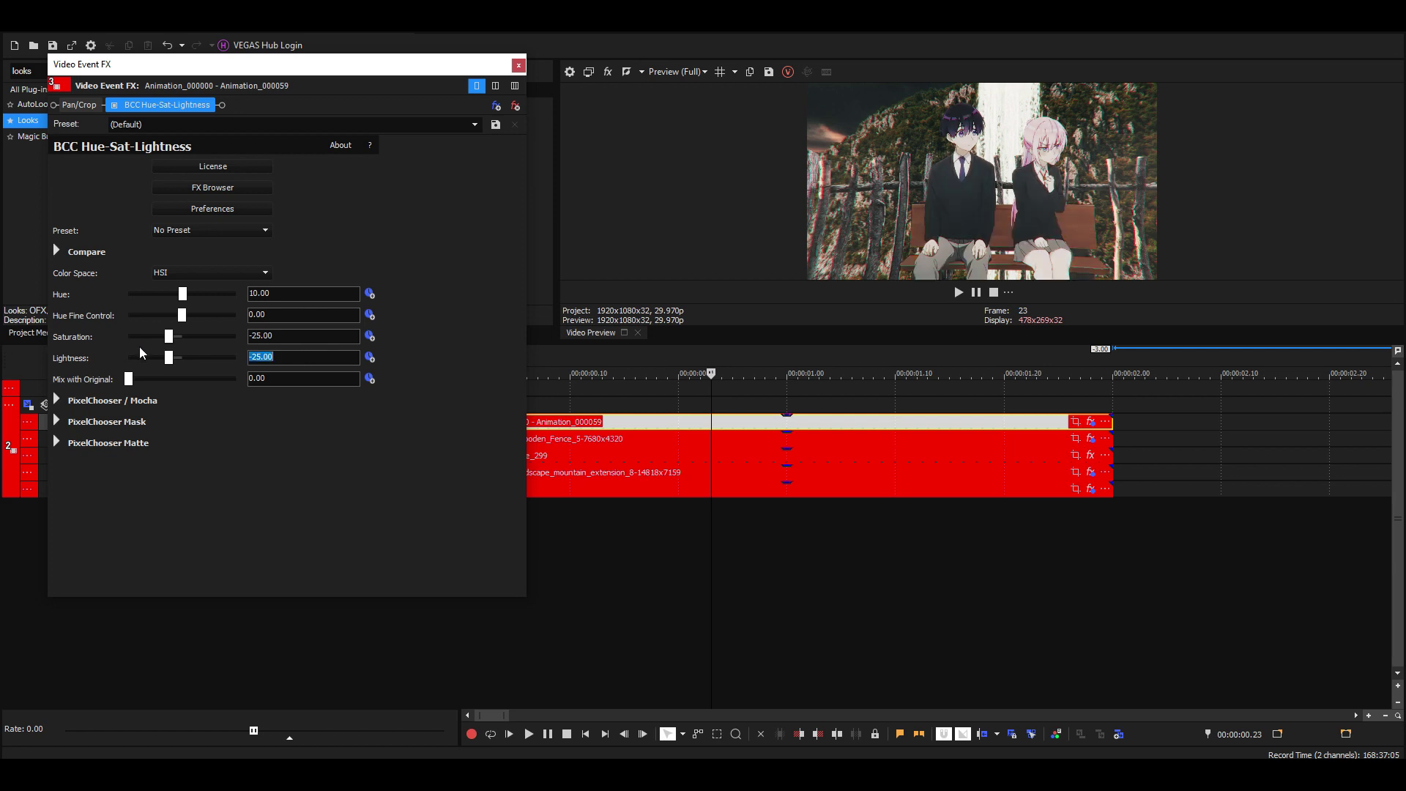
text(-10)
key(Return)
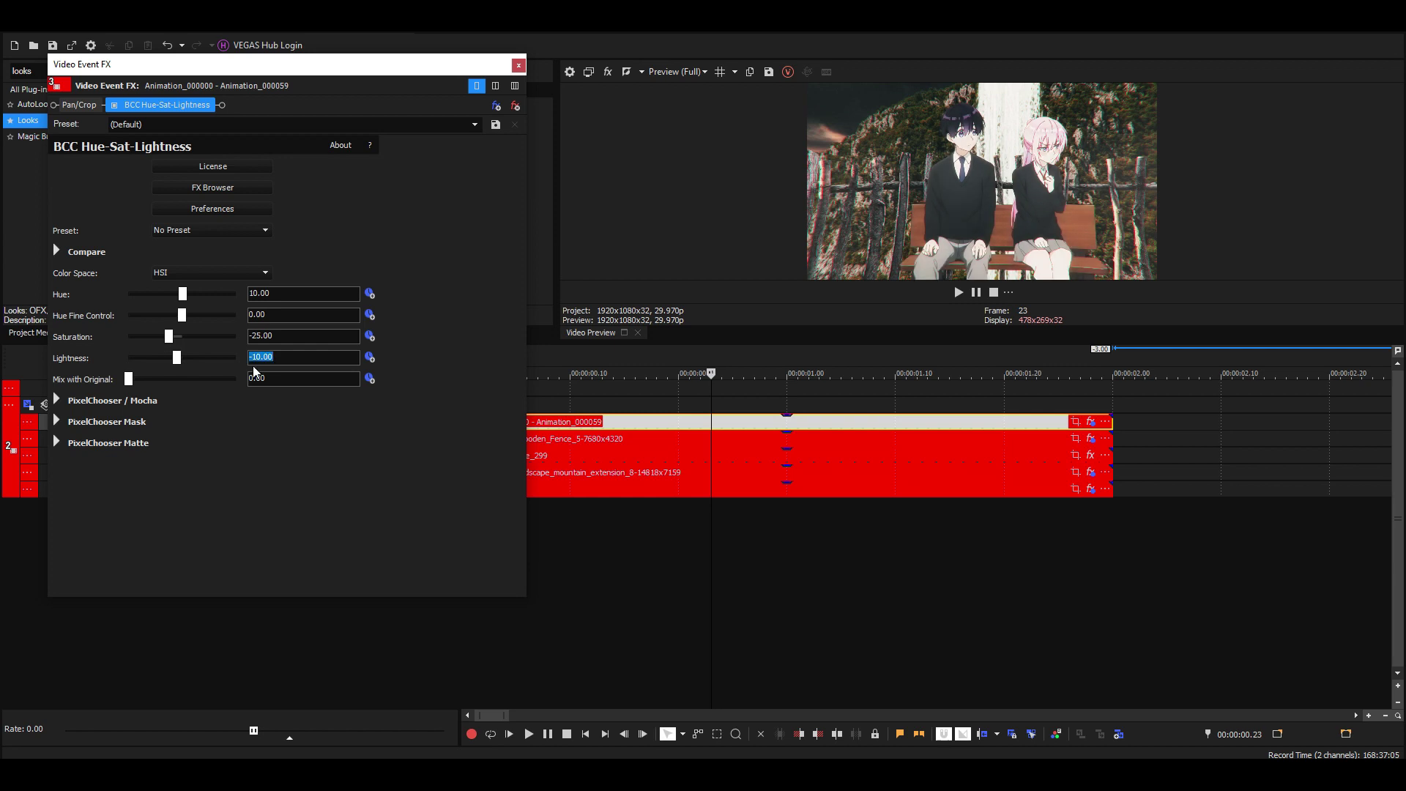
click(114, 105)
click(114, 105)
click(113, 106)
click(114, 106)
click(517, 65)
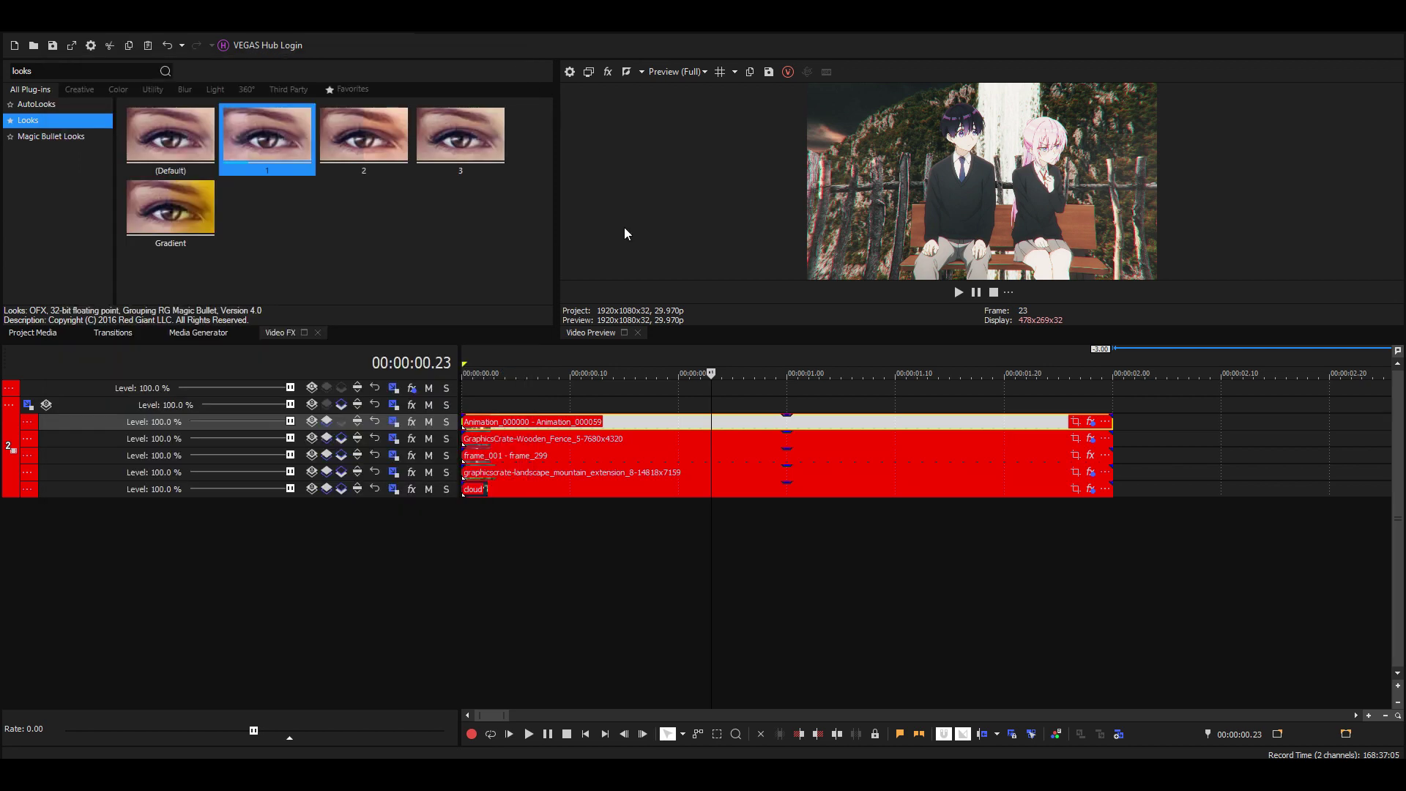
In the scene's Parent Track Motion, set Position Z to -700 at 00:00:00.00 and change that first keyframe's interpolation type.
click(603, 408)
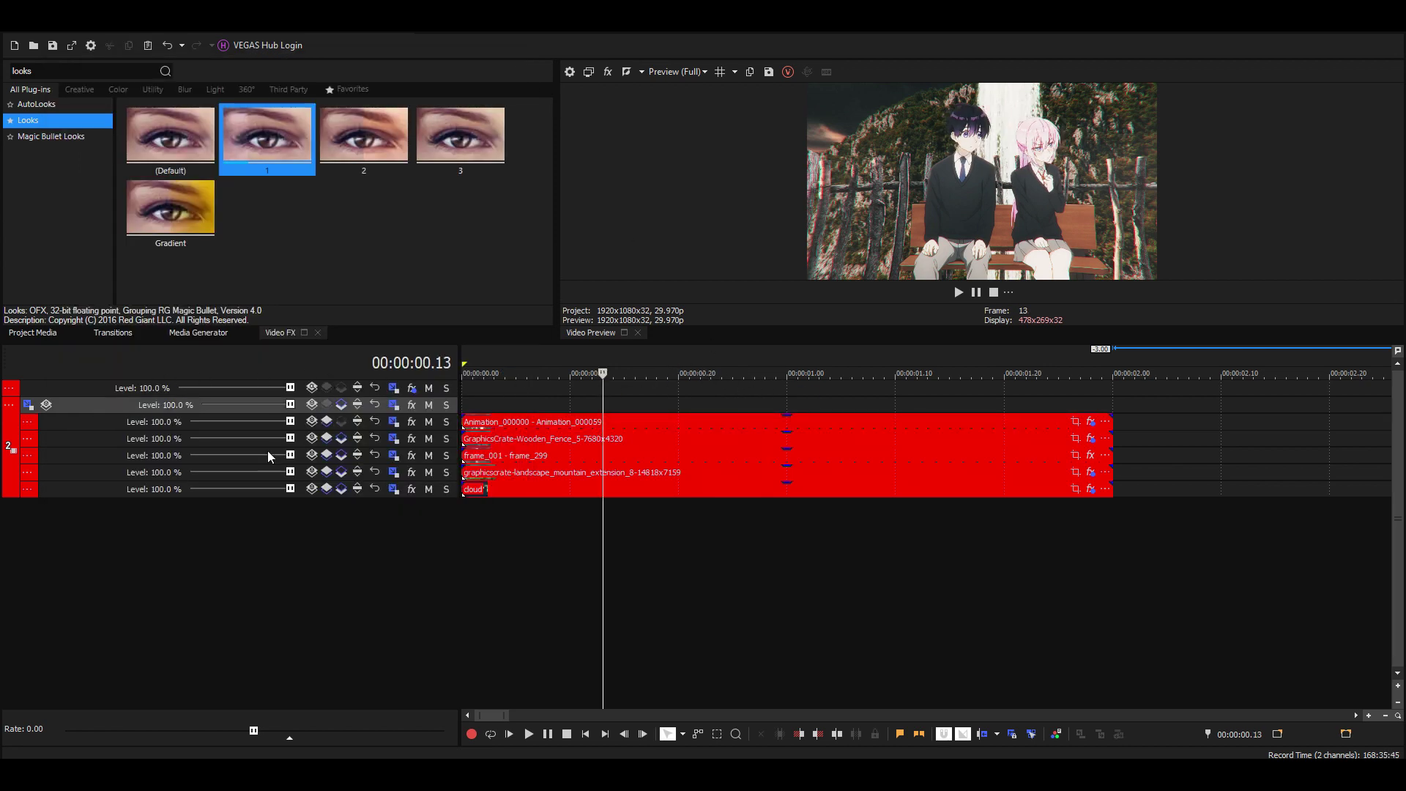
click(27, 404)
click(480, 386)
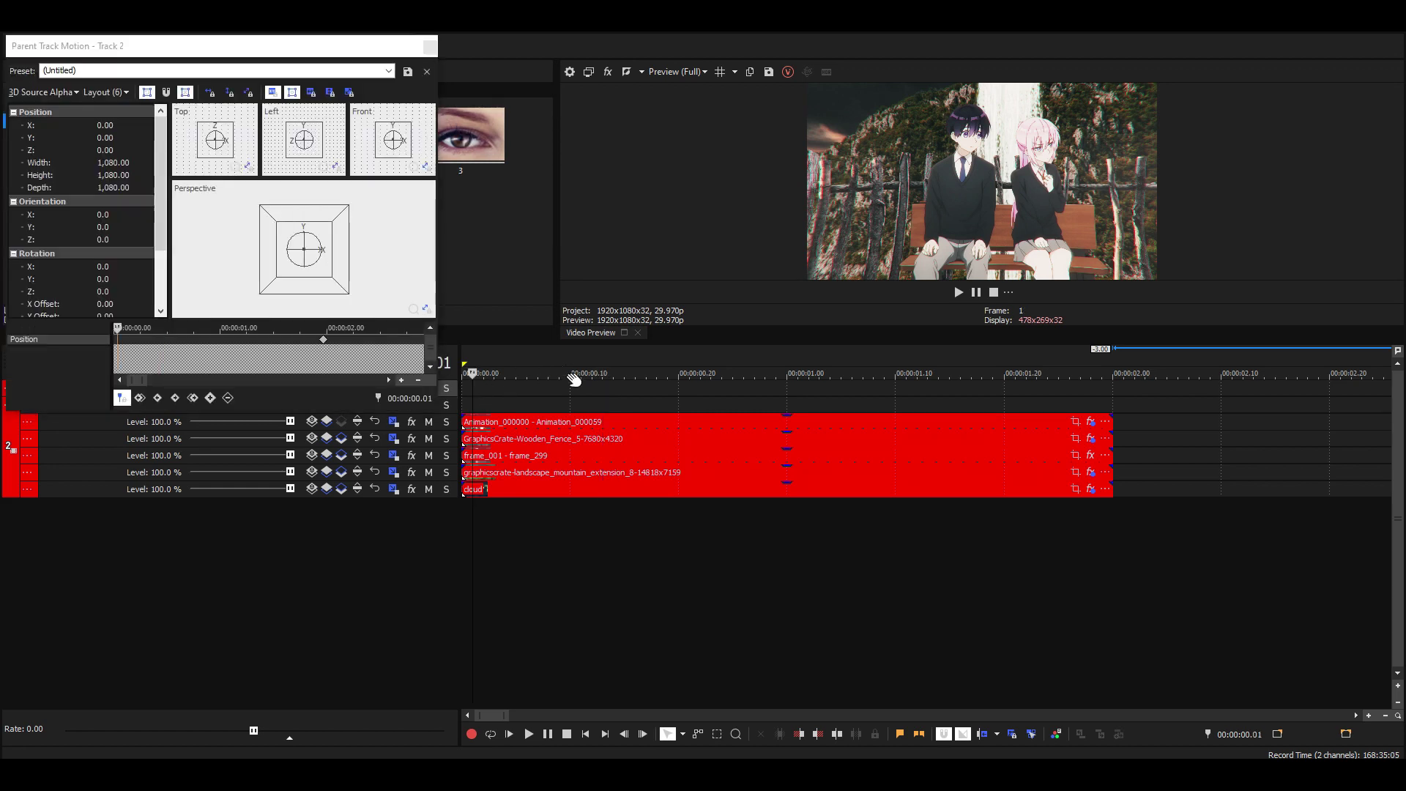
click(126, 149)
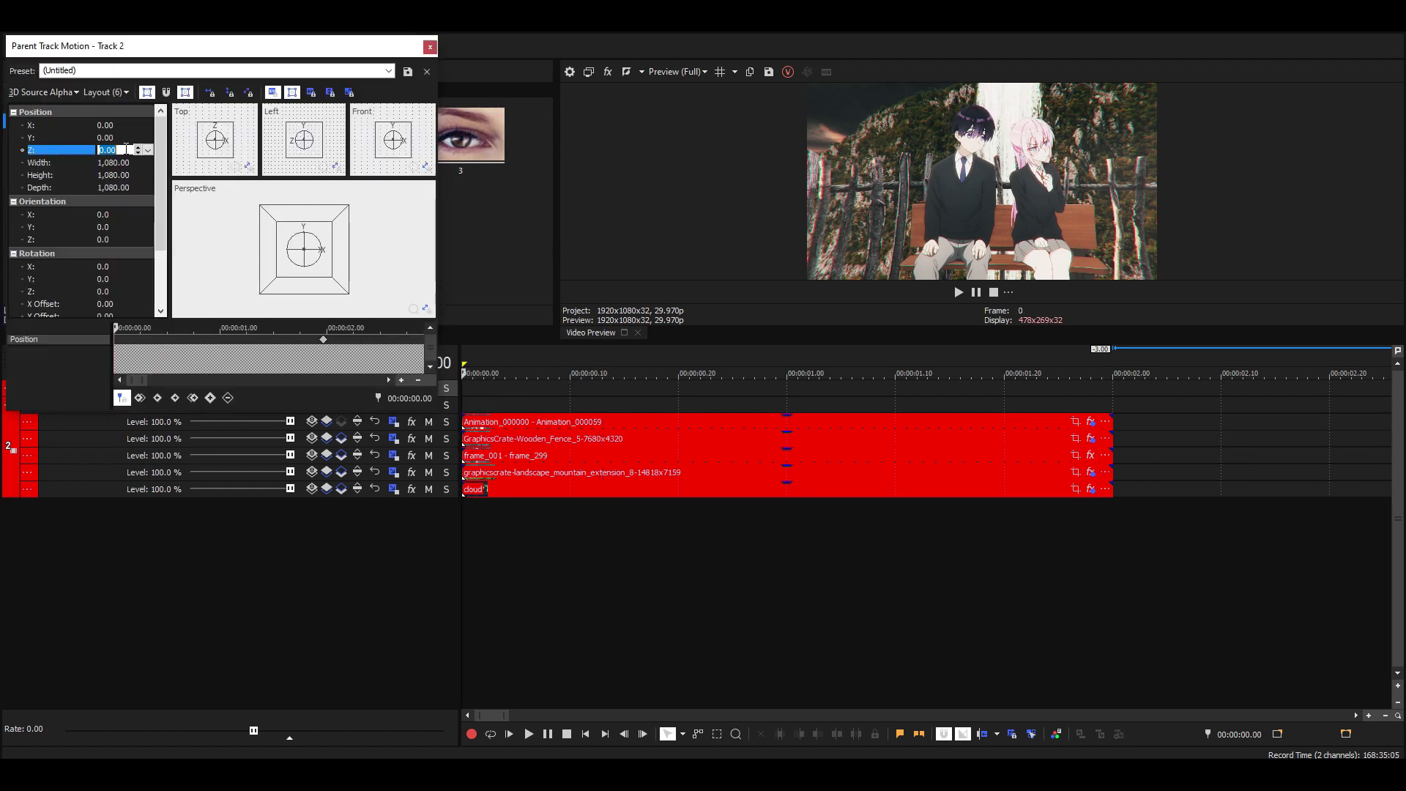
text(-700)
key(Return)
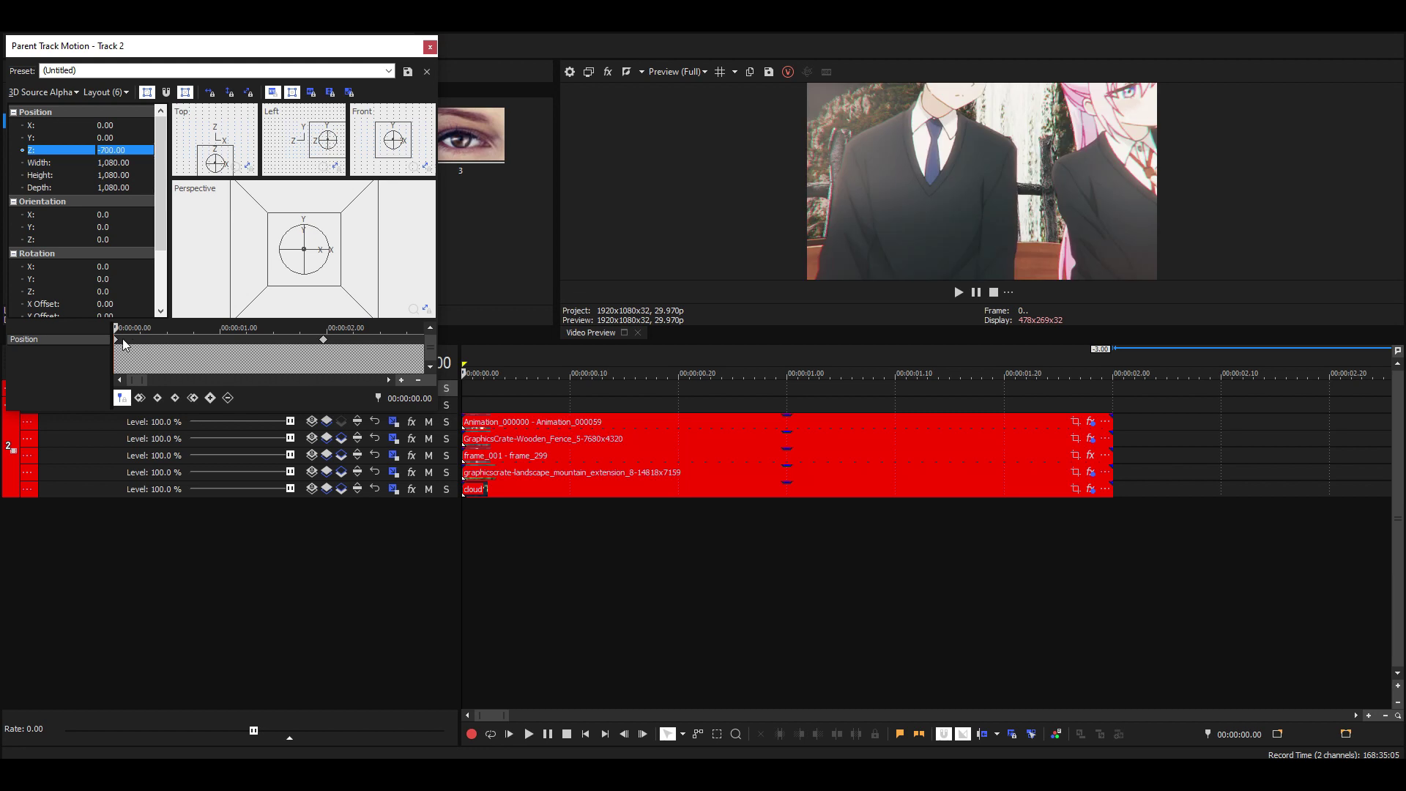
right_click(118, 339)
click(171, 450)
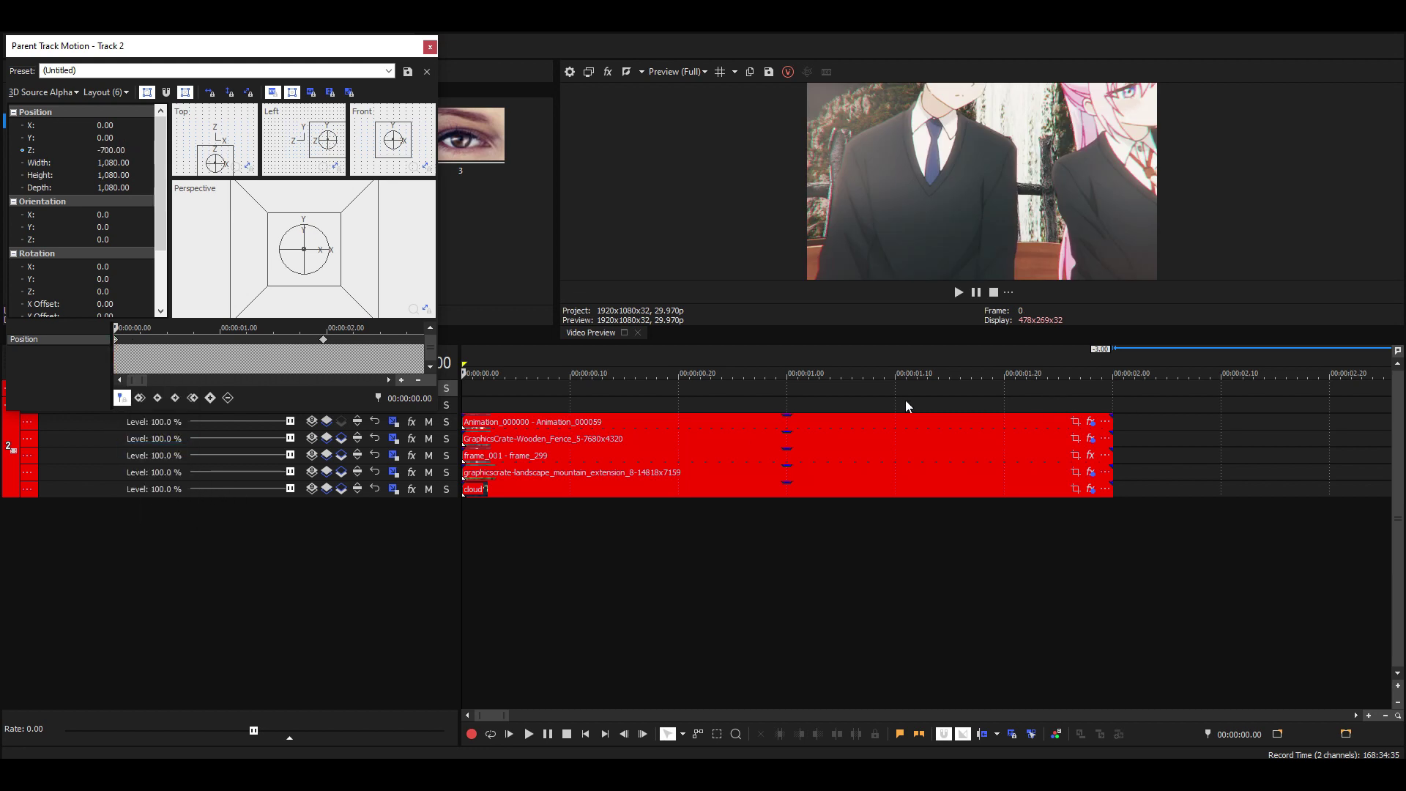
Check the parent motion at 00:00:01.00 and 00:00:01.29, play it from the start, and close Parent Track Motion.
click(784, 396)
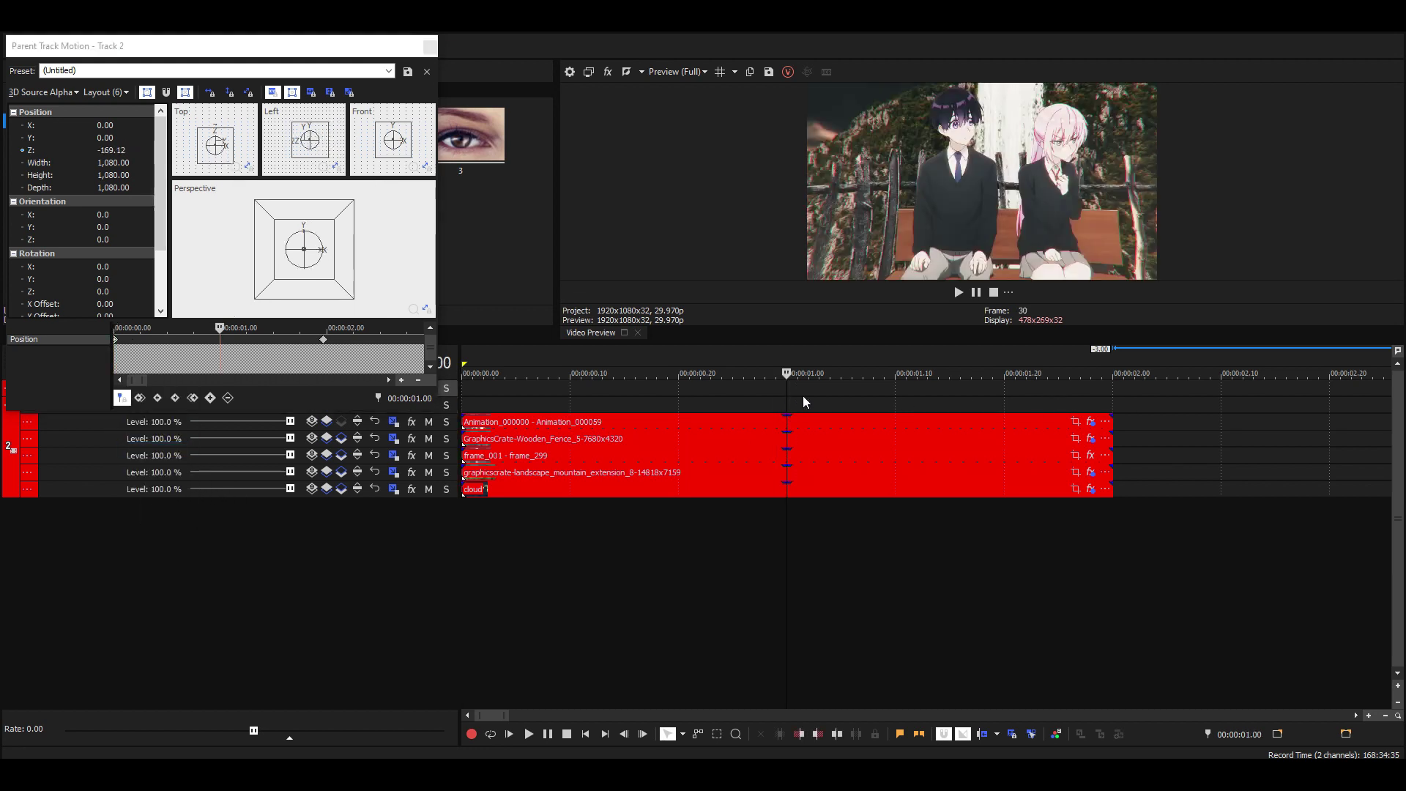
click(1105, 394)
scroll(385, 338, down, 2)
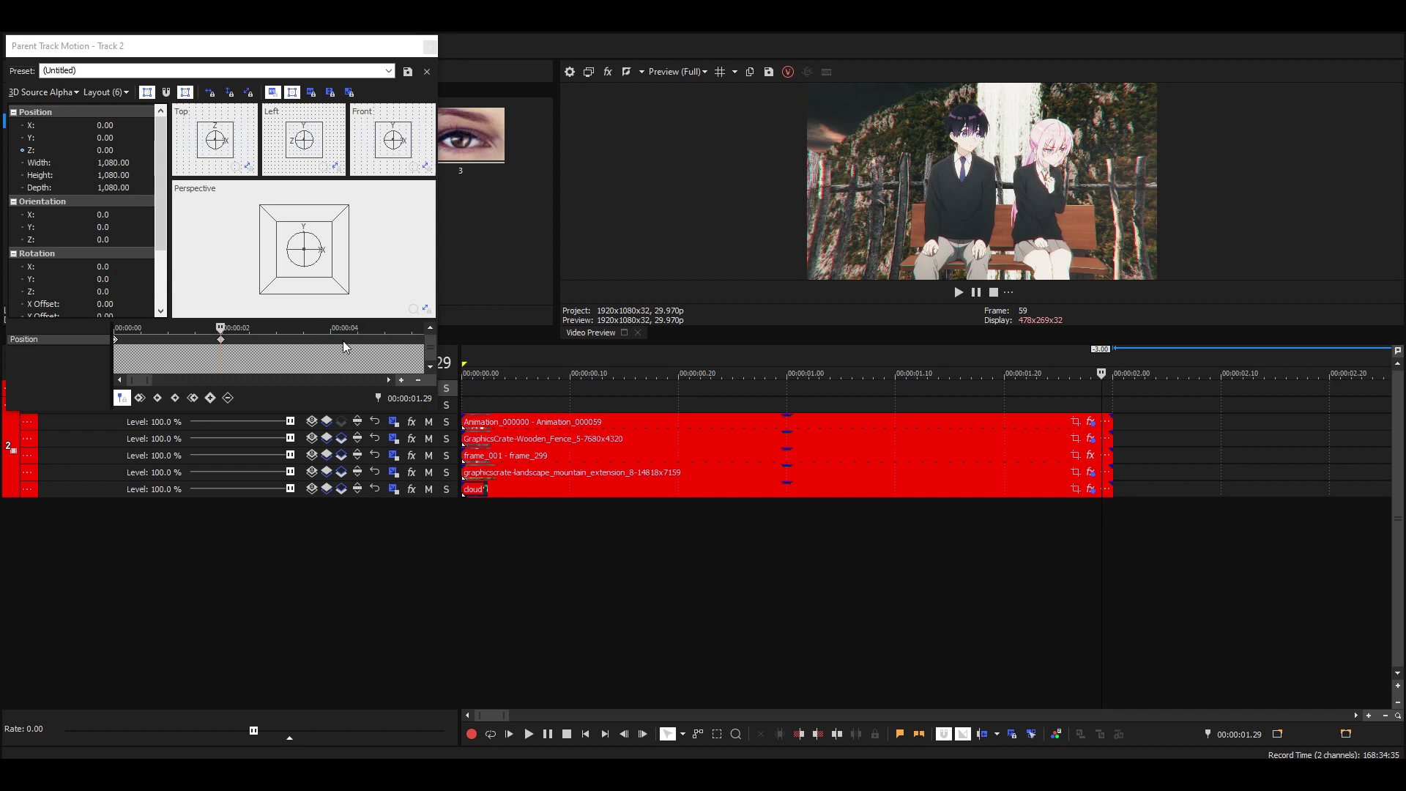
click(463, 397)
key(space)
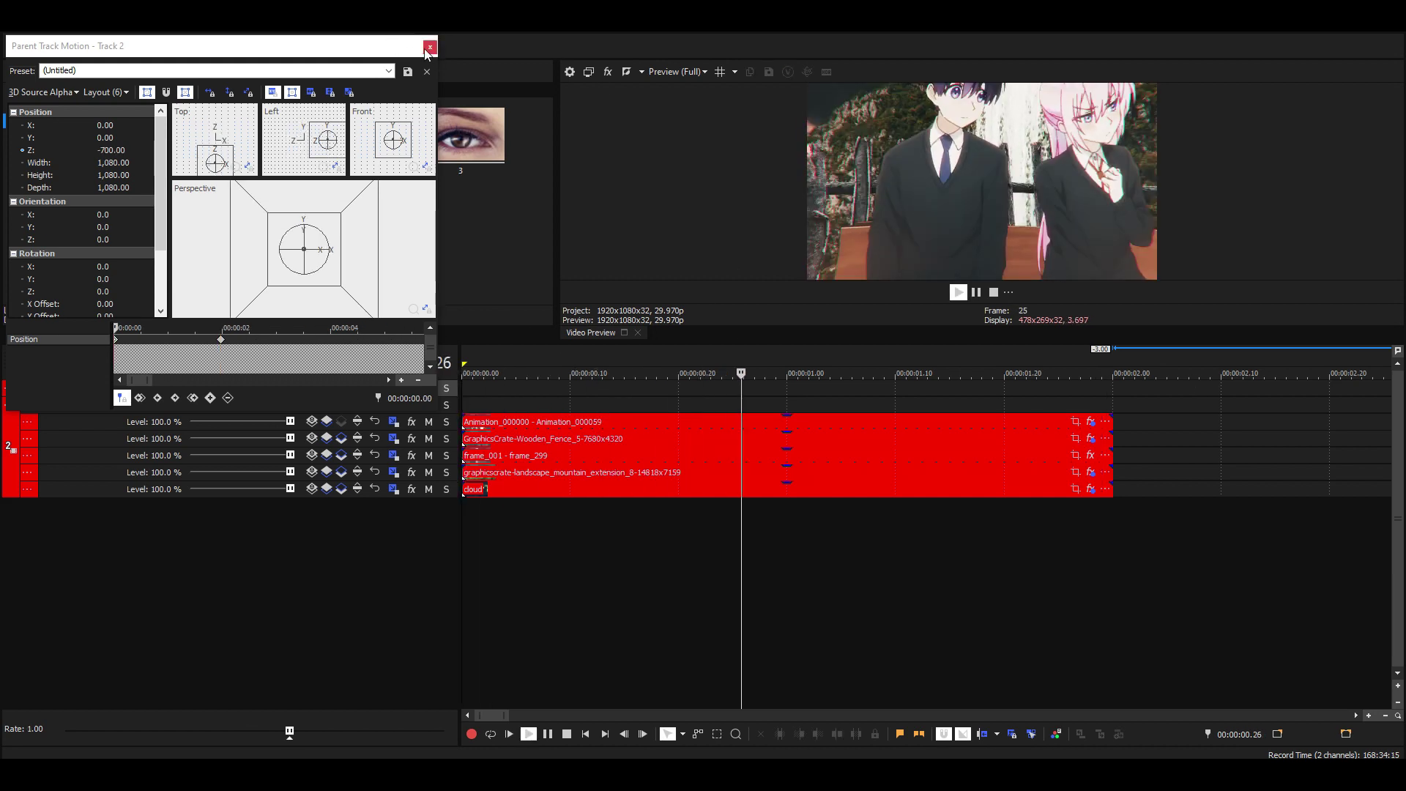
click(429, 47)
key(space)
Select the time range spanning all the clips, from the start to 00:00:02.00, and play back the animation.
double_click(1111, 359)
key(space)
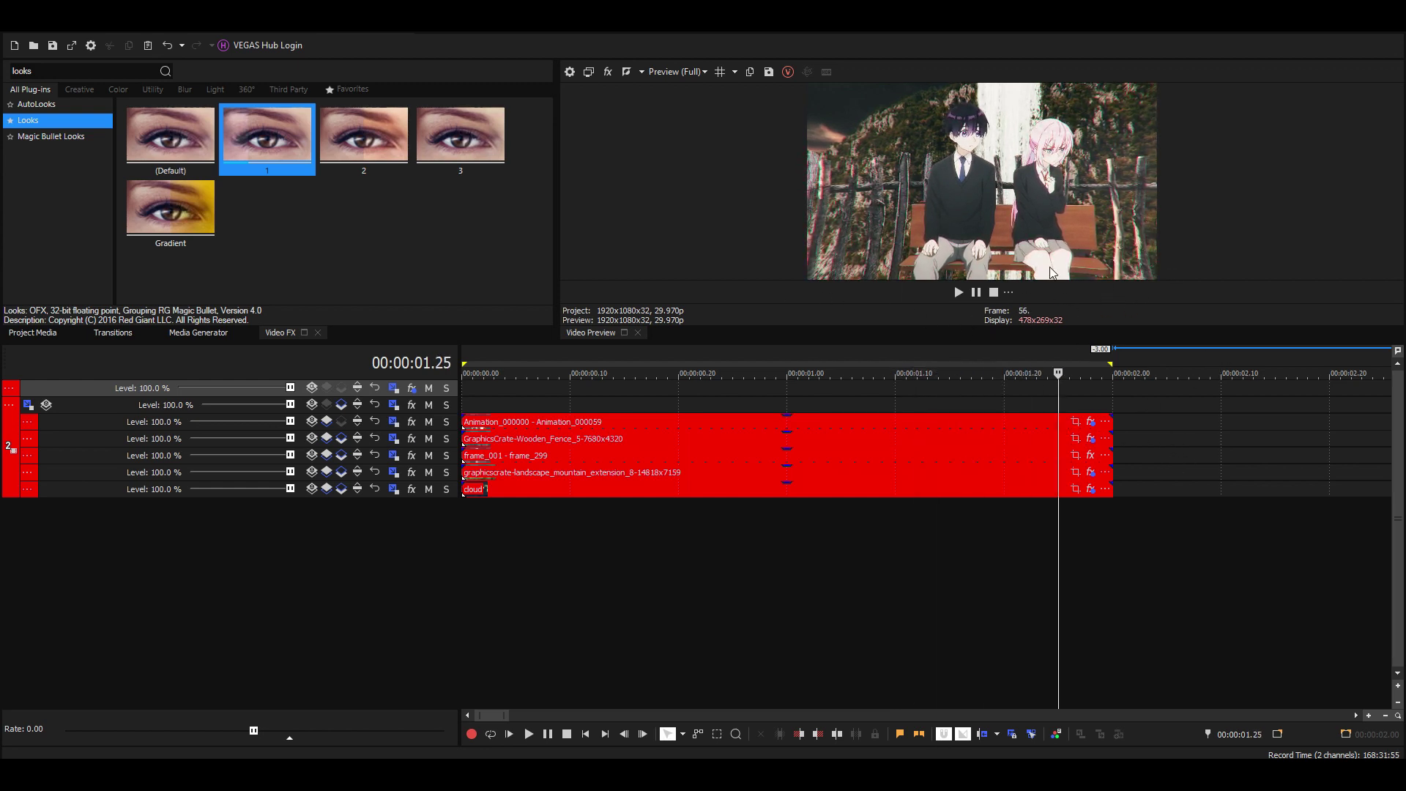
key(ctrl+a)
key(space)
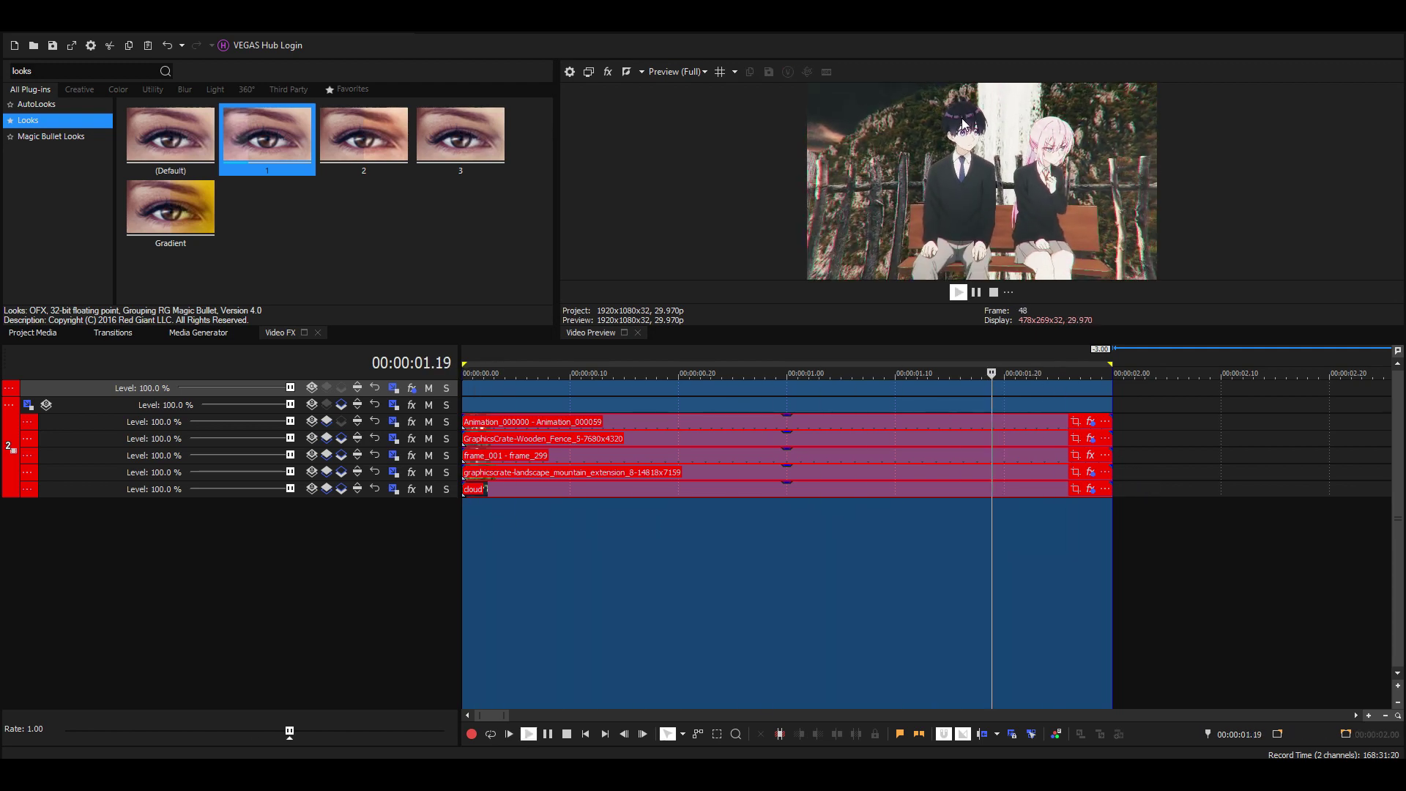
Replay the camera zoom-out over the selected time range and stop playback at the start.
key(space)
key(space)
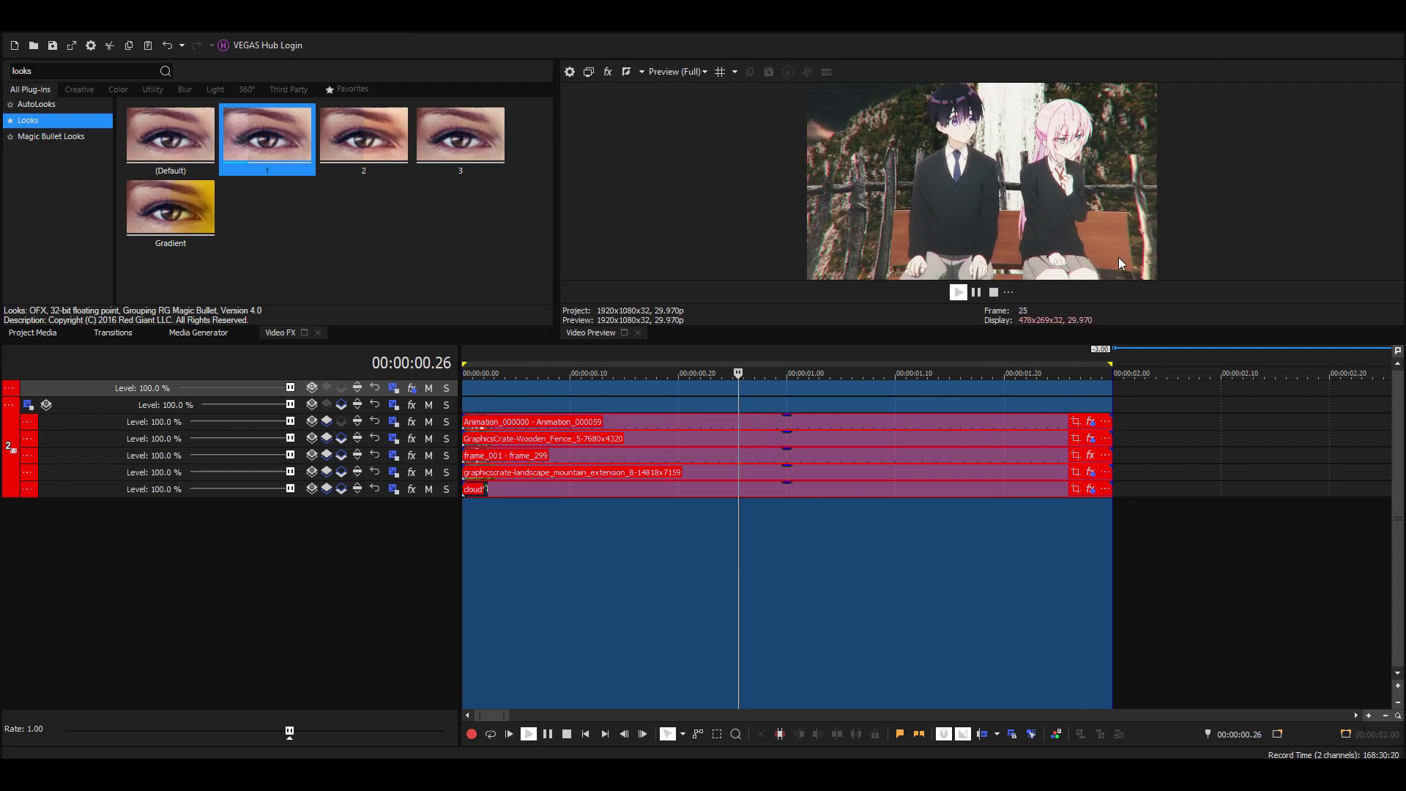
key(space)
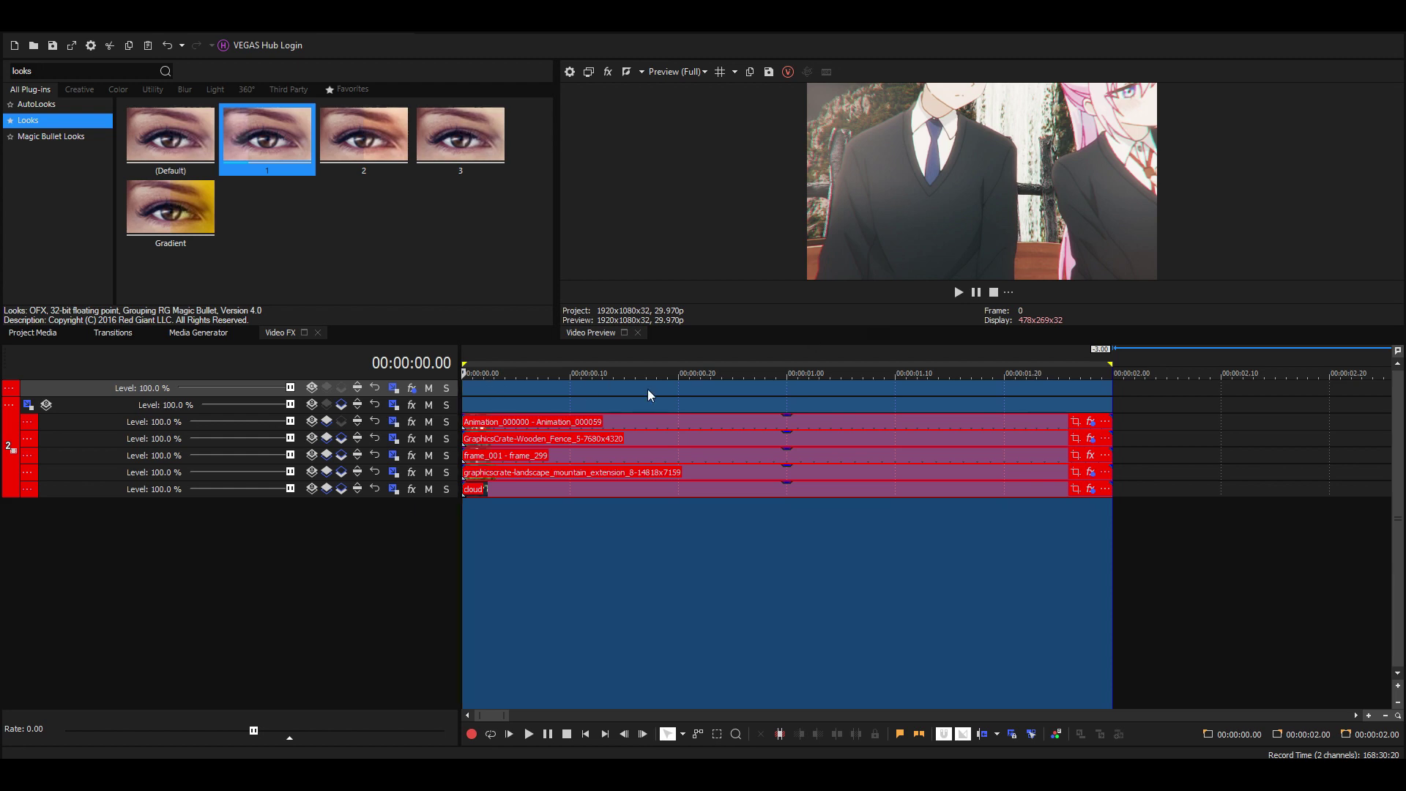
Clear the time selection and check the scene's composition at 00:00:01.06 and 00:00:01.29.
click(787, 392)
click(851, 395)
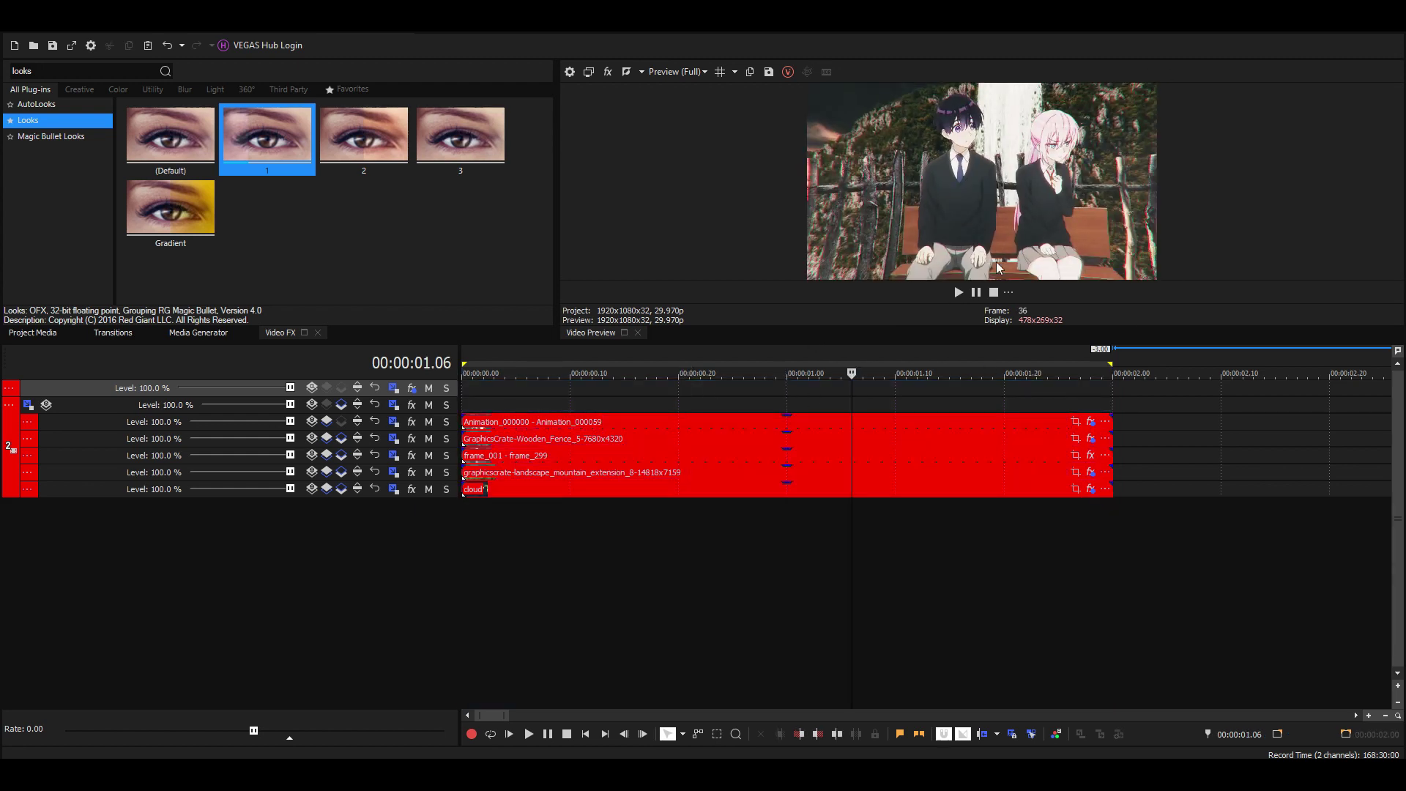
click(1079, 399)
click(1102, 393)
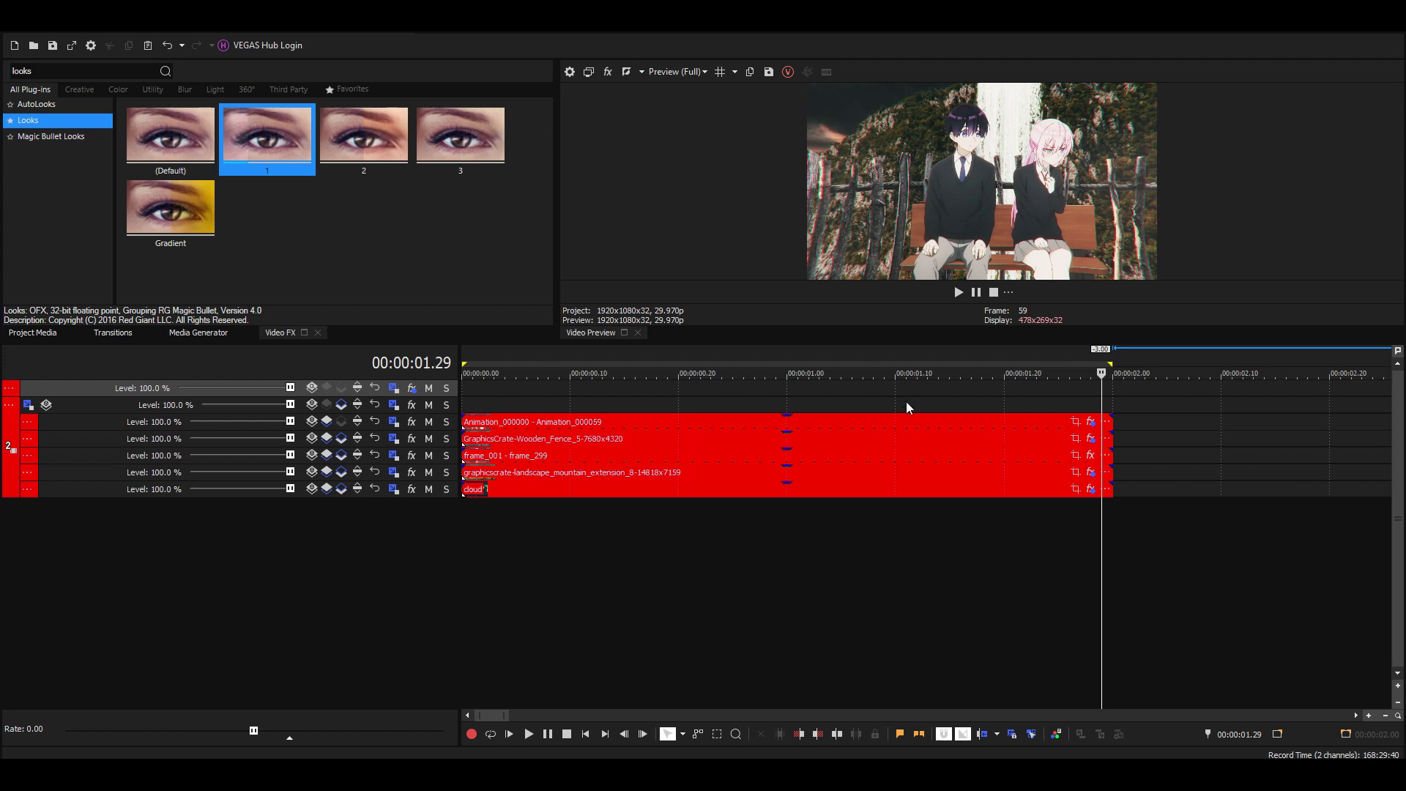
Play the animation from the start, inspect the frame at 00:00:01.16, and play it from the start again.
click(468, 391)
key(space)
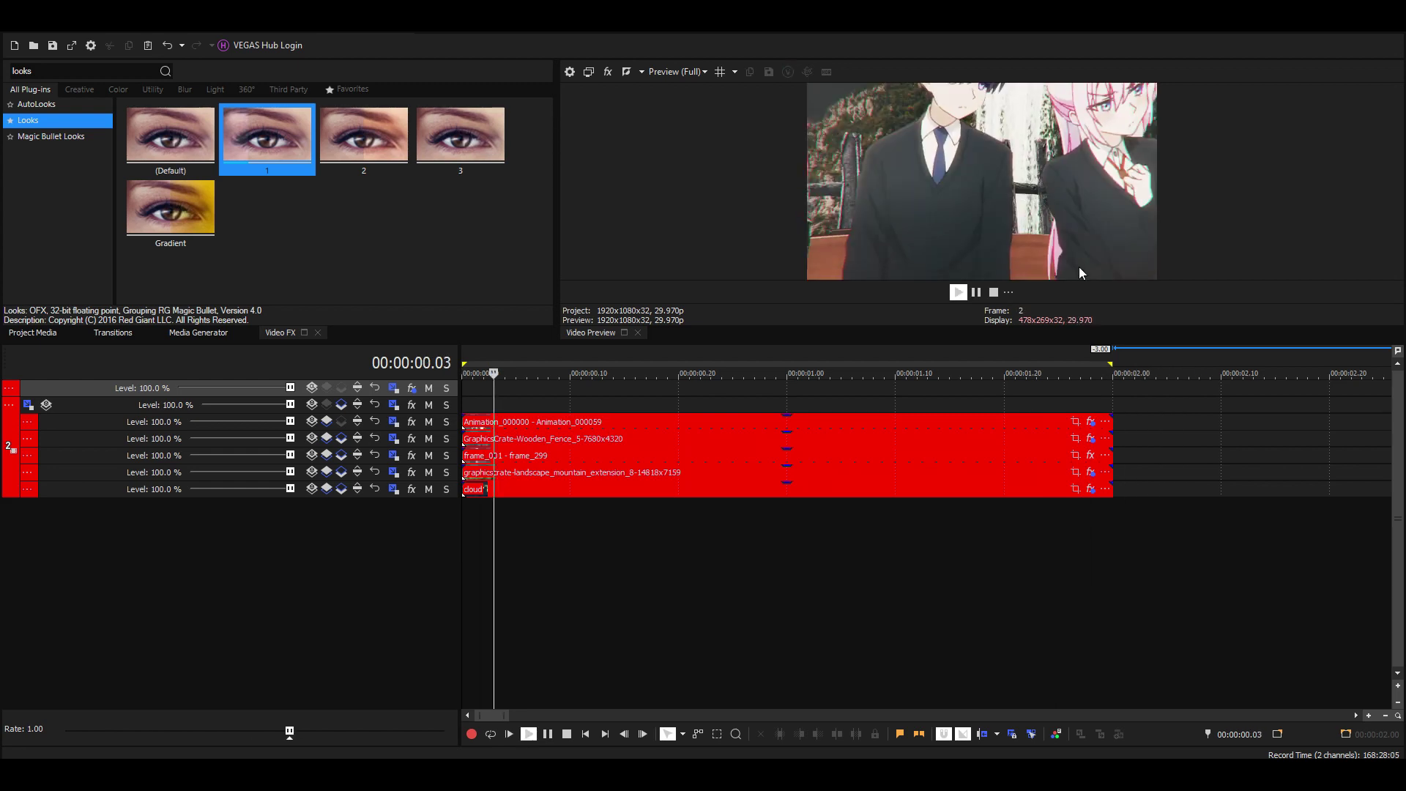
key(space)
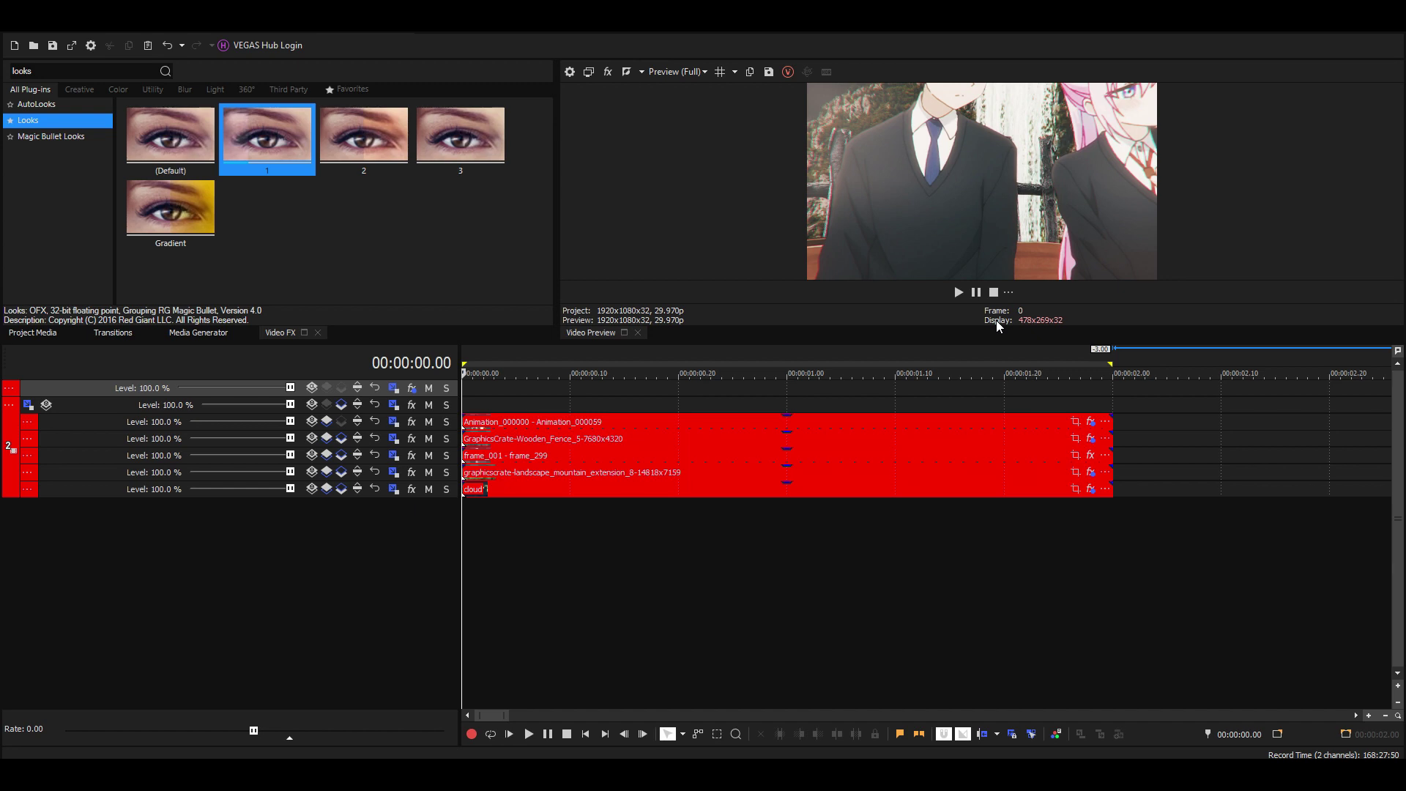
click(874, 374)
click(959, 380)
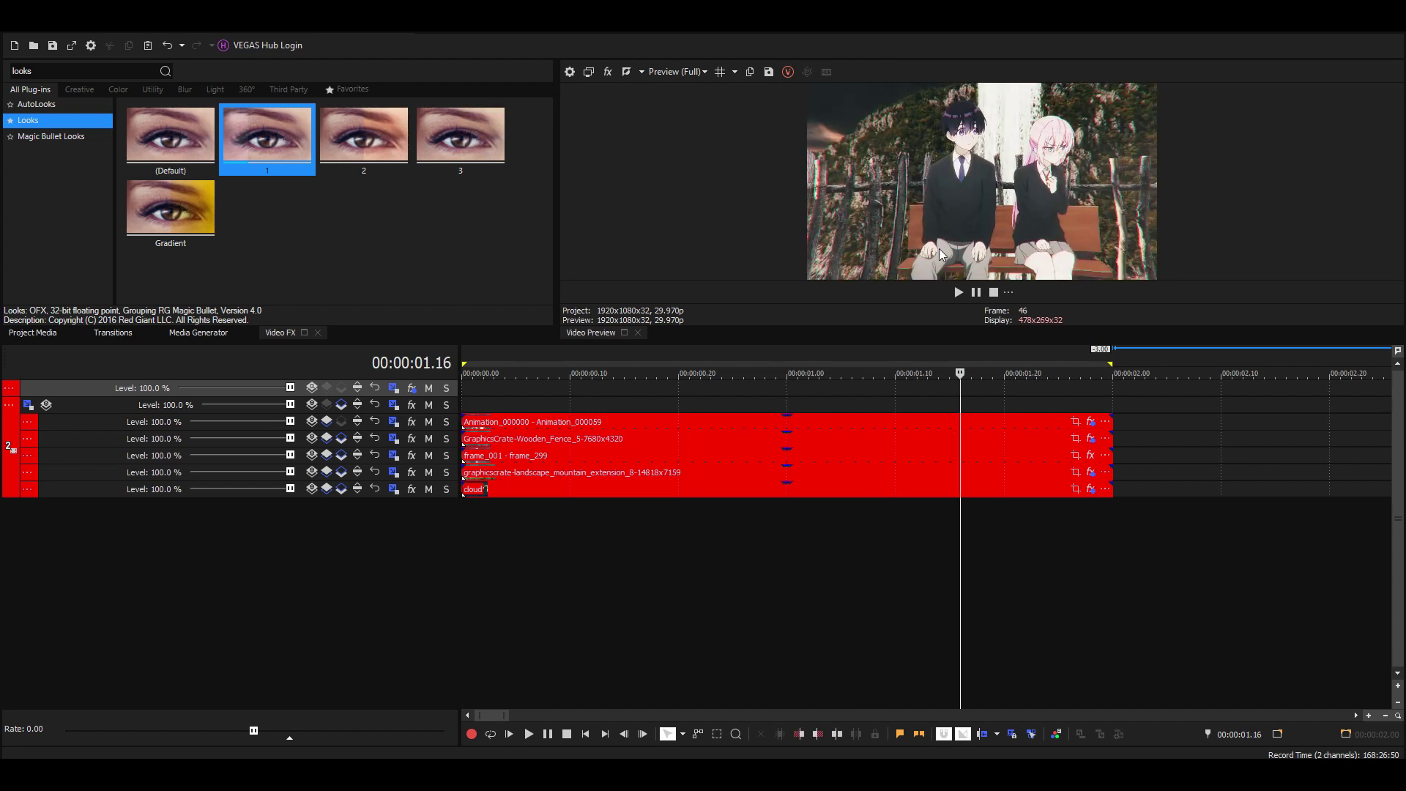
click(463, 359)
key(space)
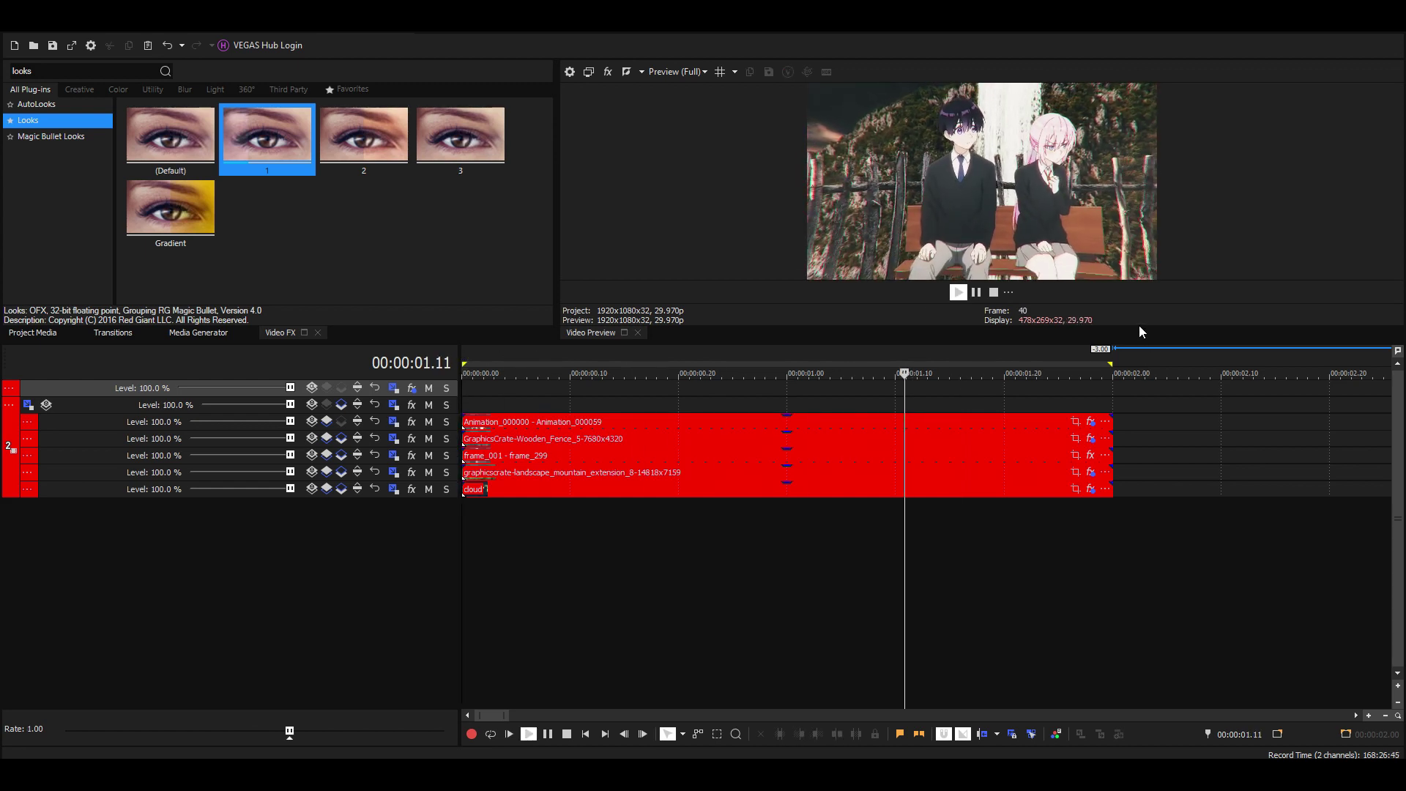